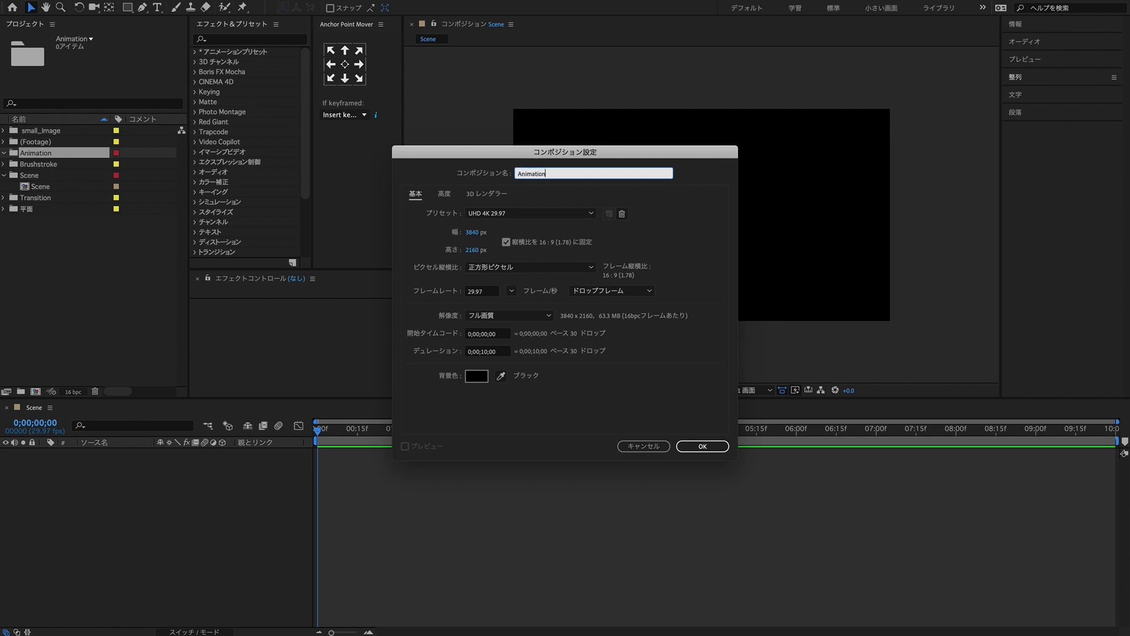
Create the UHD 4K composition Animation and add Slide Transition01 from the Transition folder to the Scene composition's timeline.
{"action": "left_click", "coordinate": [704, 446]}
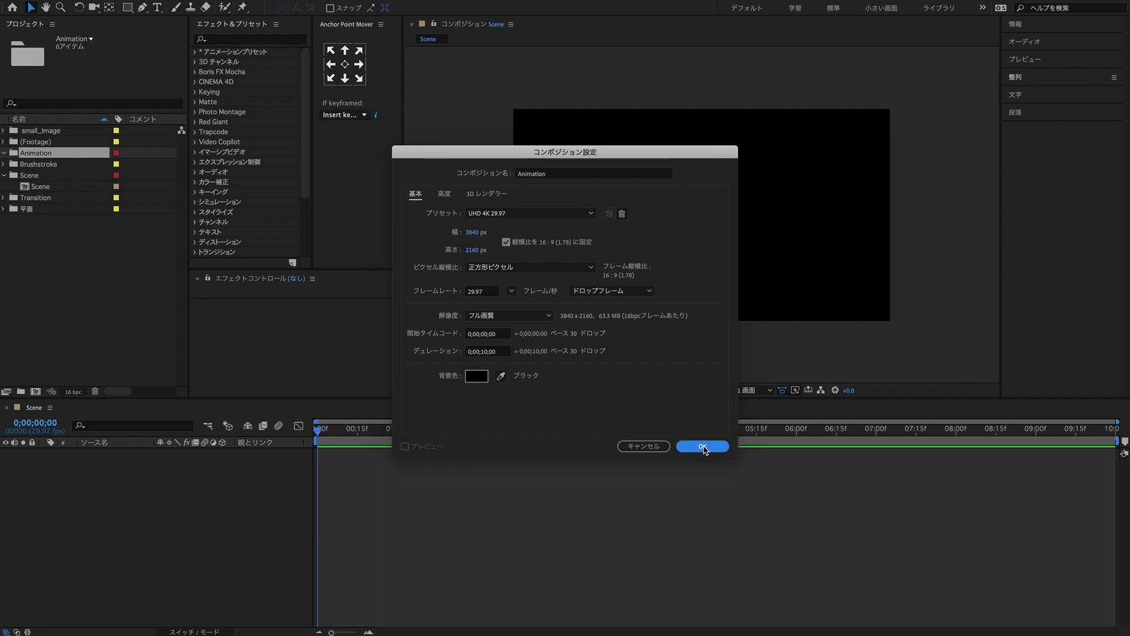
{"action": "left_click", "coordinate": [66, 408]}
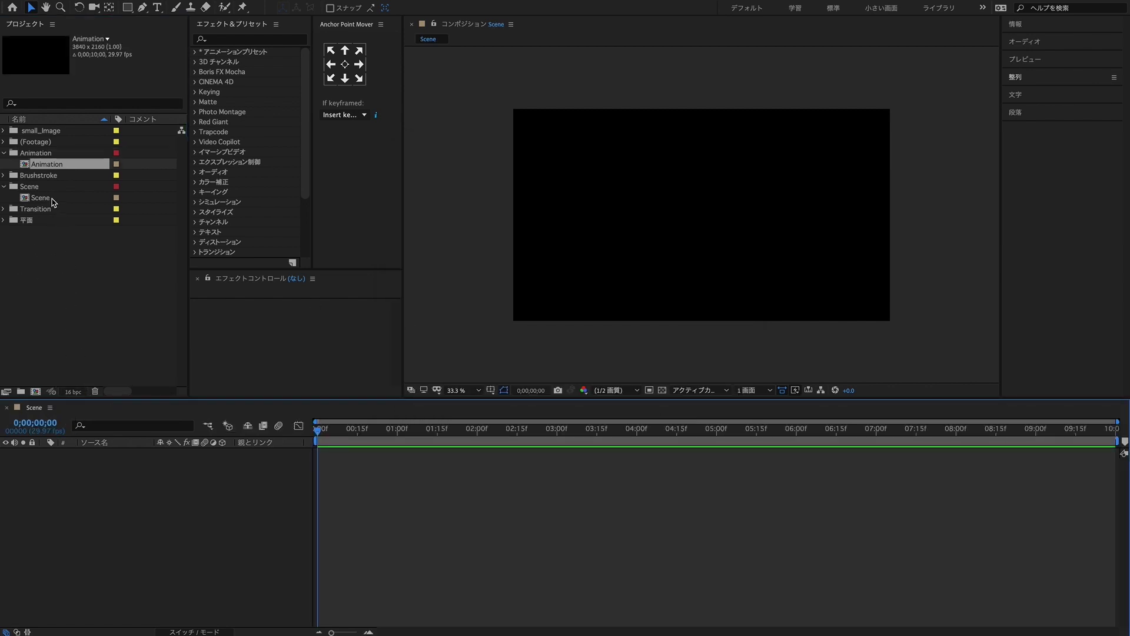
{"action": "left_click", "coordinate": [4, 209]}
{"action": "left_click_drag", "start_coordinate": [59, 230], "coordinate": [105, 477]}
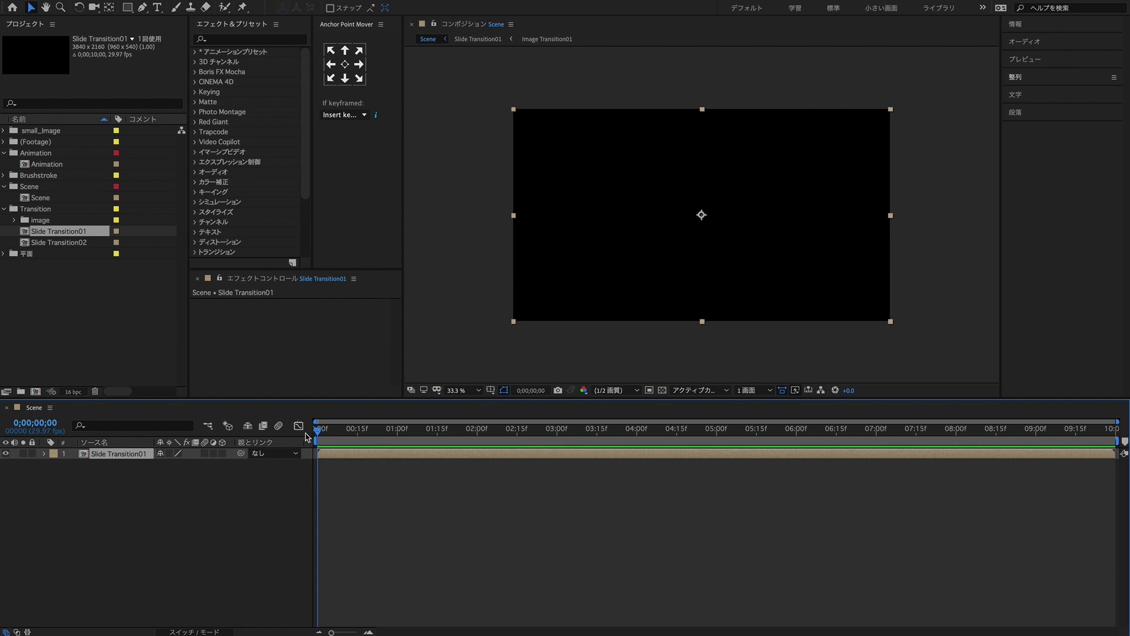
{"action": "left_click", "coordinate": [4, 209]}
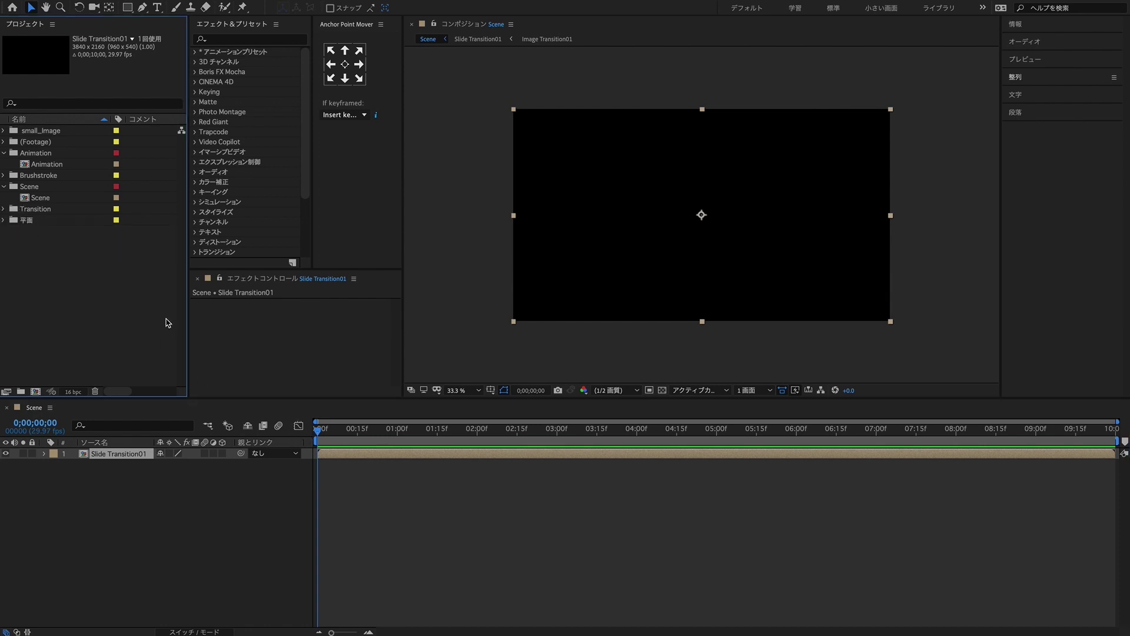
Preview the Slide Transition01 layer in the Scene composition from the beginning.
{"action": "left_click", "coordinate": [321, 436]}
{"action": "key", "text": "space"}
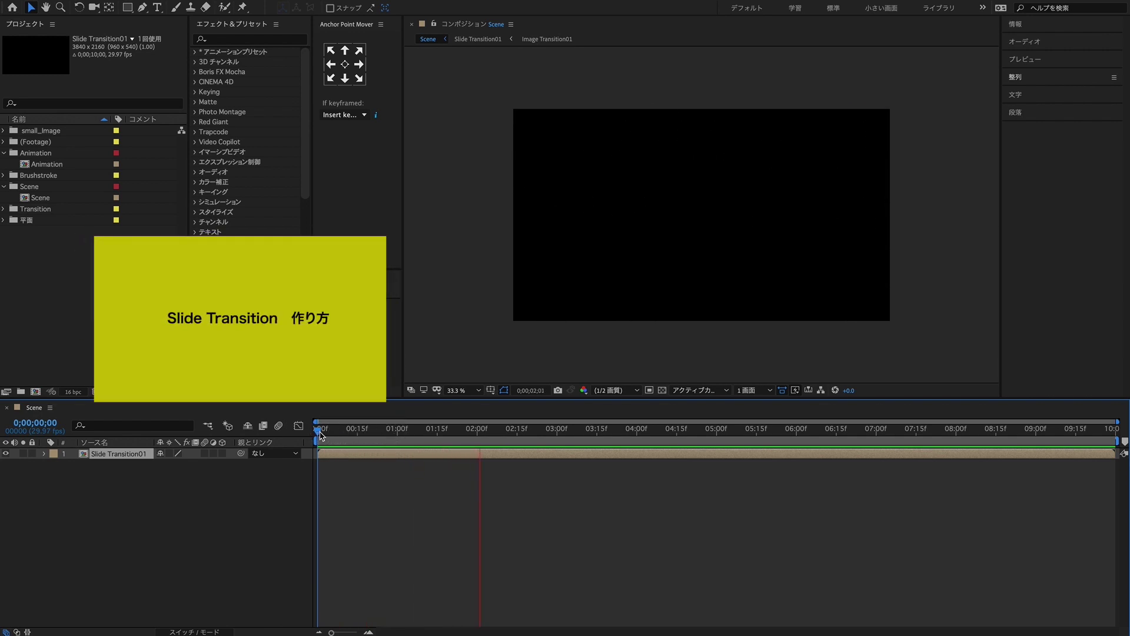
{"action": "left_click_drag", "start_coordinate": [320, 434], "coordinate": [369, 437]}
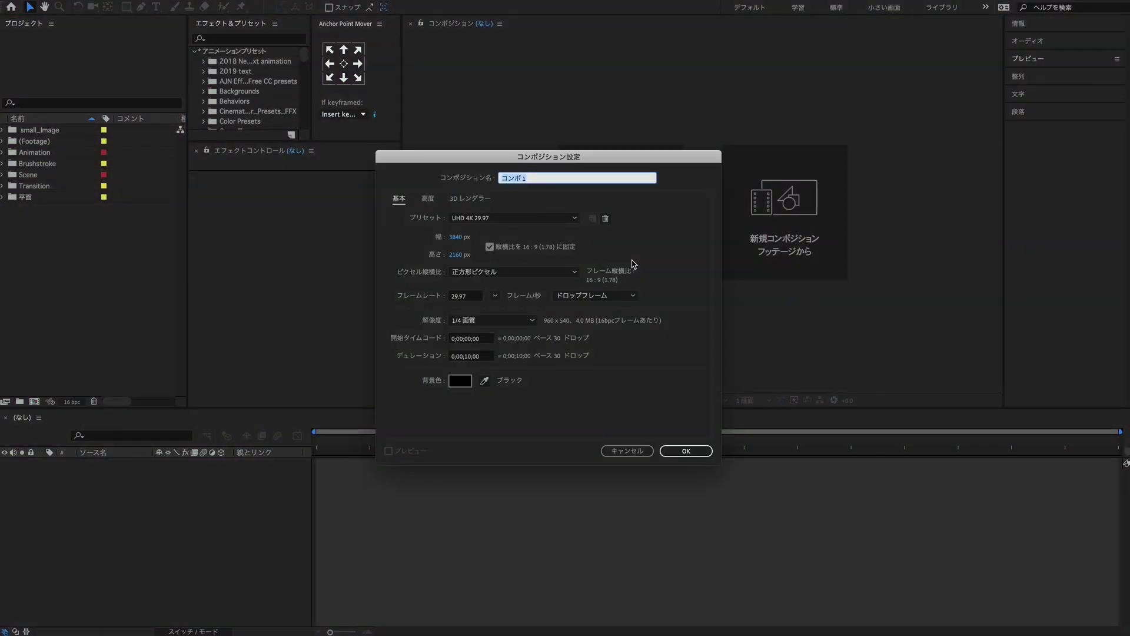
Create a 10-second UHD 4K composition at 29.97 fps named Slide Transition.
{"action": "type", "text": "Slide Transition"}
{"action": "left_click", "coordinate": [686, 451]}
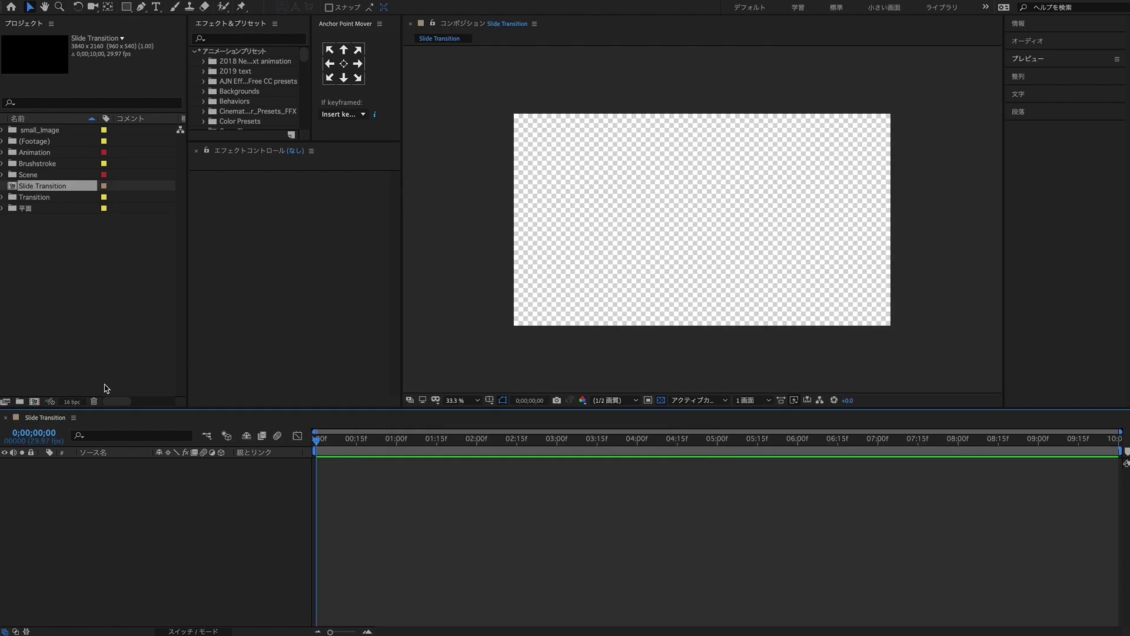
Create a second composition named Image at 3840 × 2600 px with the aspect ratio unlocked.
{"action": "key", "text": "super+n"}
{"action": "type", "text": "Image"}
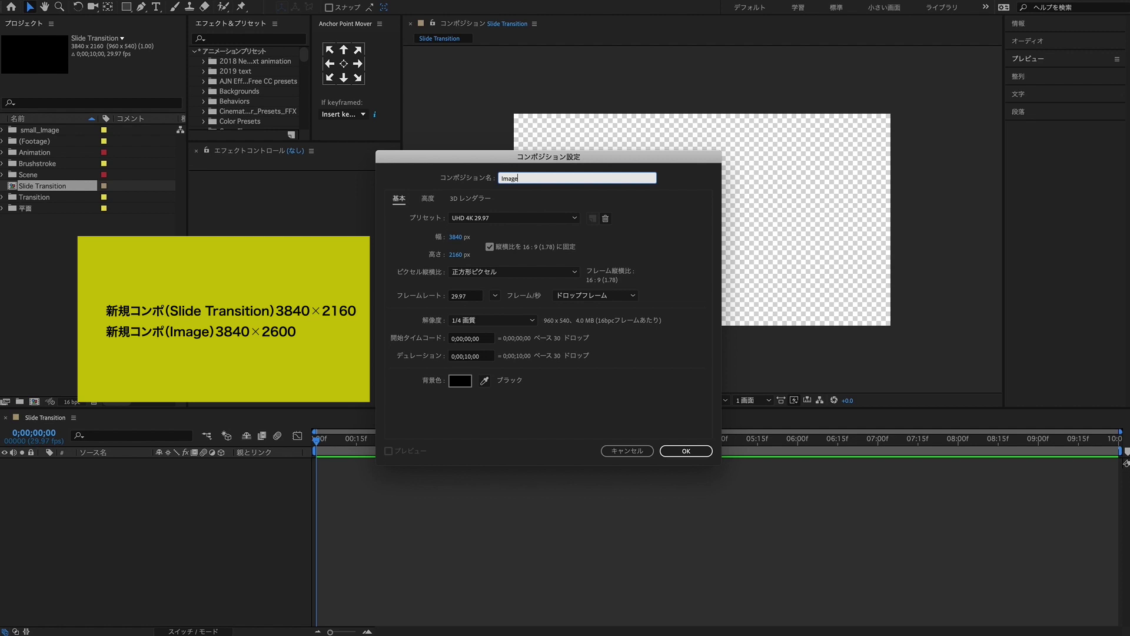
{"action": "left_click", "coordinate": [489, 247]}
{"action": "left_click", "coordinate": [456, 254]}
{"action": "type", "text": "2"}
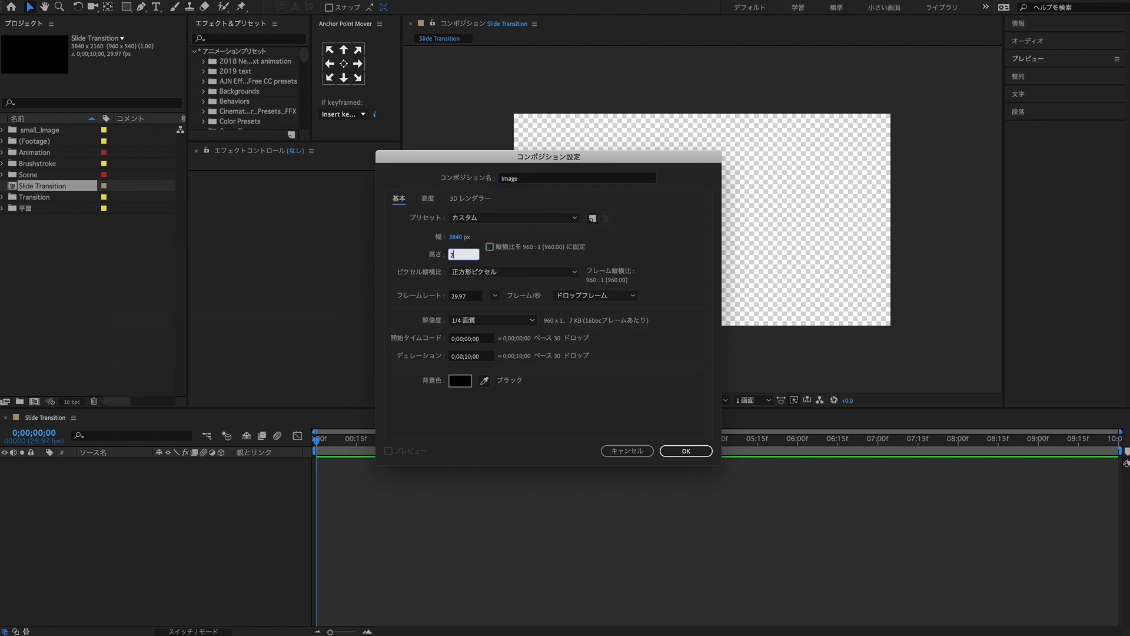
{"action": "type", "text": "600"}
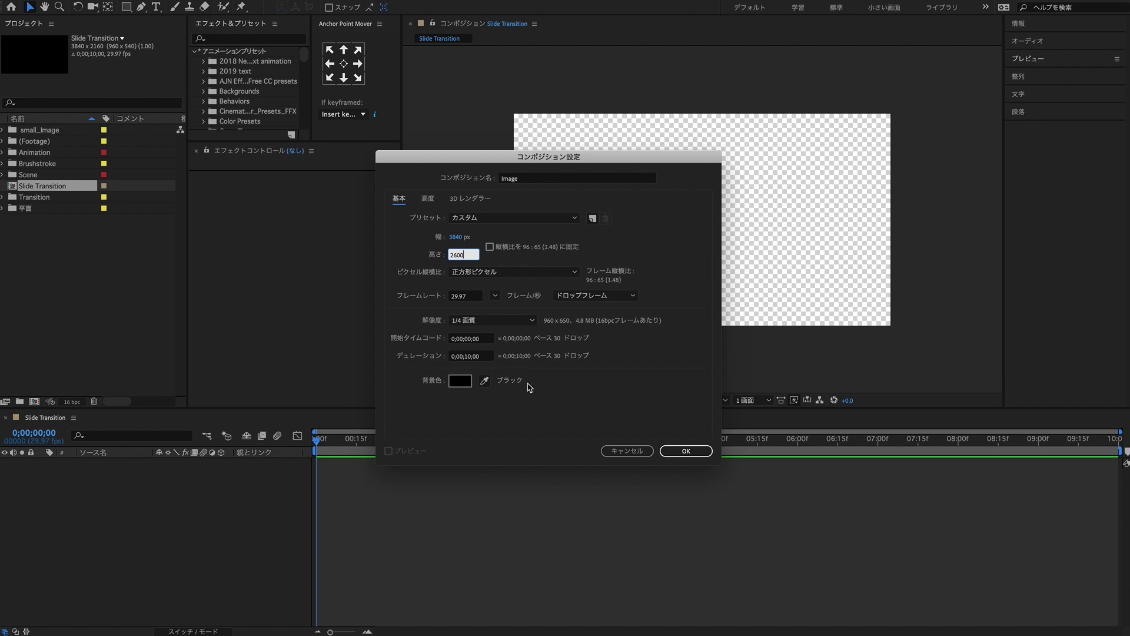
{"action": "left_click", "coordinate": [686, 451]}
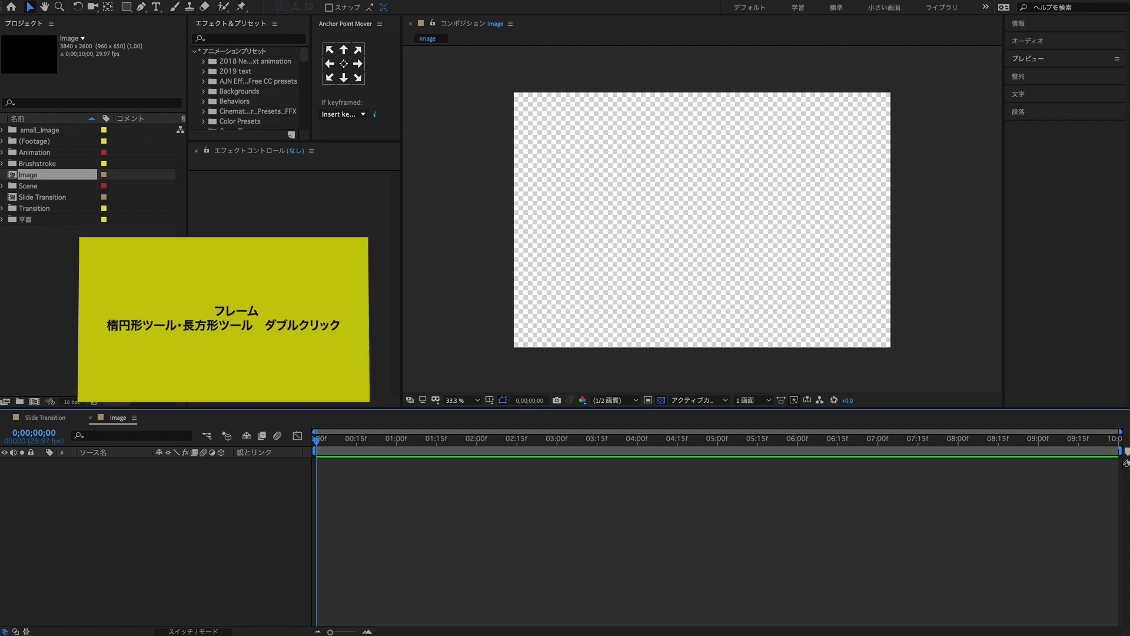
Add a full-frame rectangle shape layer and, above it, a full-frame rounded rectangle shape layer to the Image composition.
{"action": "left_click", "coordinate": [127, 8]}
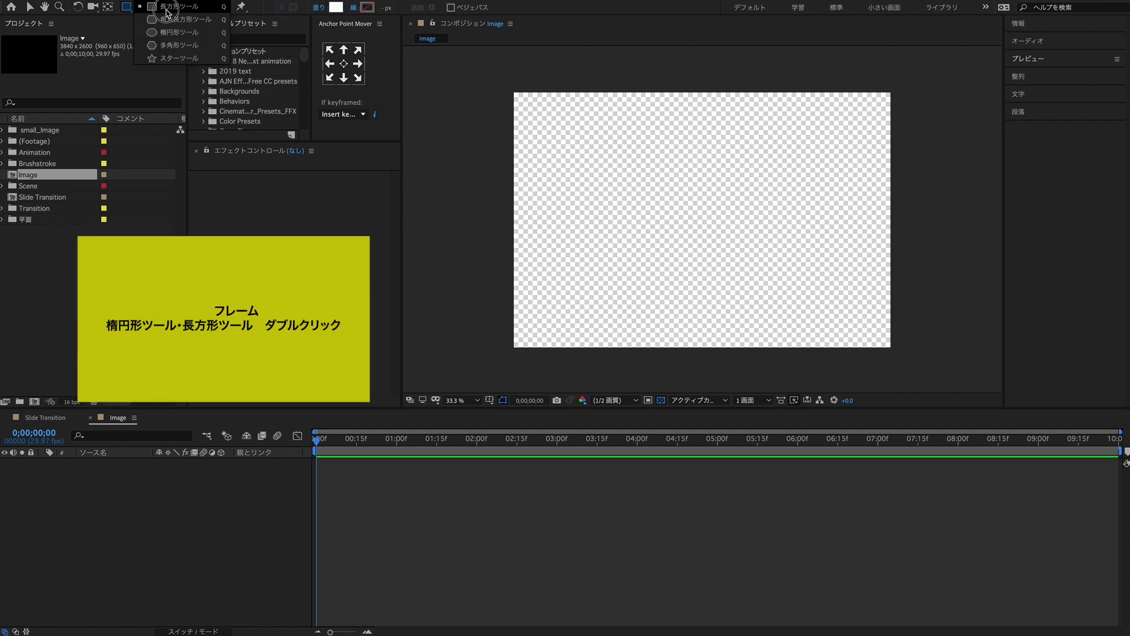
{"action": "double_click", "coordinate": [127, 8]}
{"action": "left_click", "coordinate": [178, 530]}
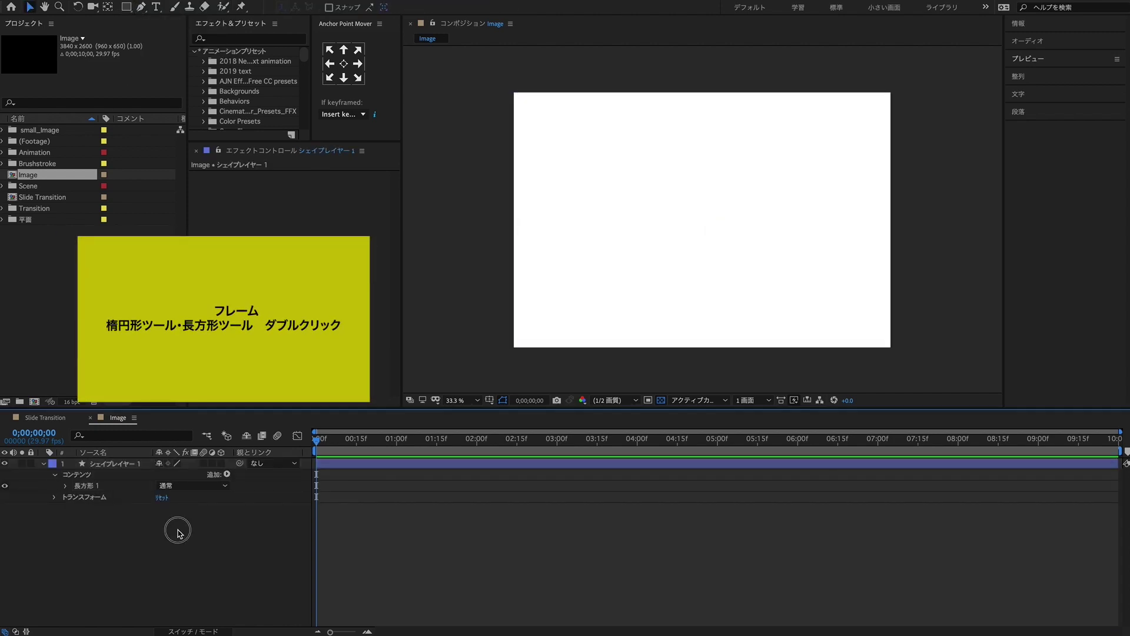
{"action": "left_click", "coordinate": [127, 8]}
{"action": "double_click", "coordinate": [127, 9]}
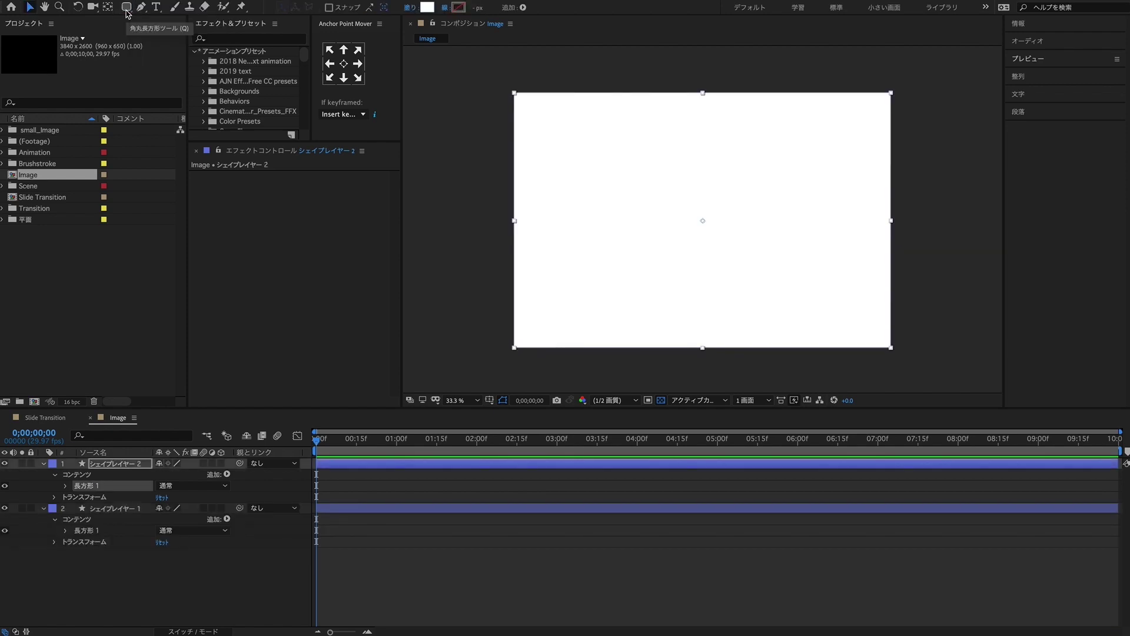
{"action": "key", "text": "v"}
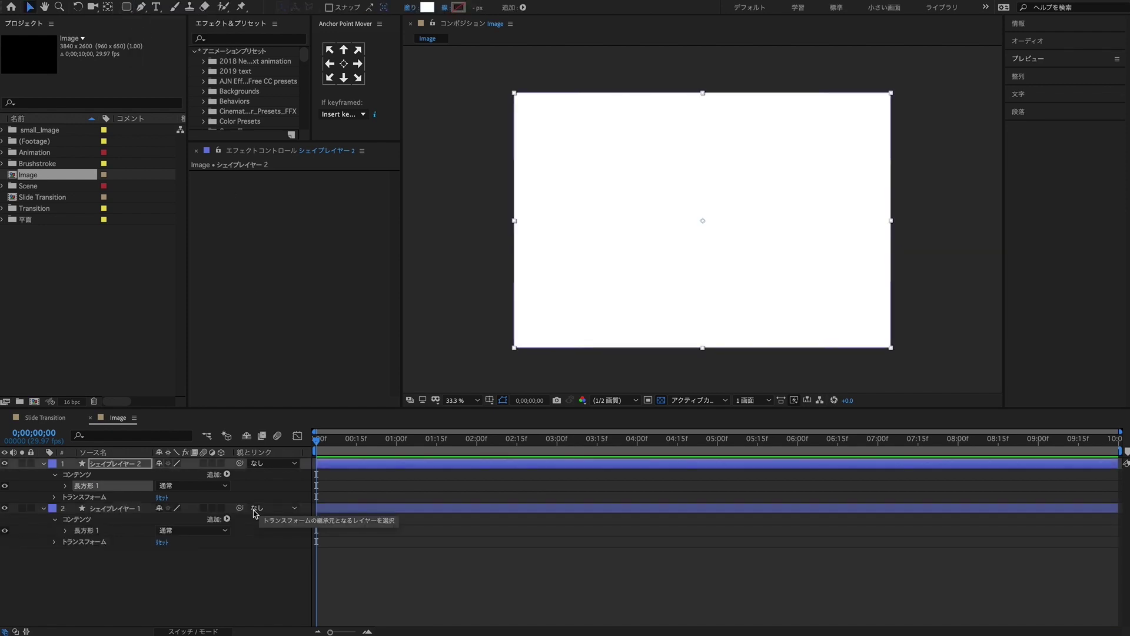
Unlink the rounded rectangle path's size proportions and reduce its width to about 3819.
{"action": "left_click", "coordinate": [65, 486]}
{"action": "left_click", "coordinate": [77, 498]}
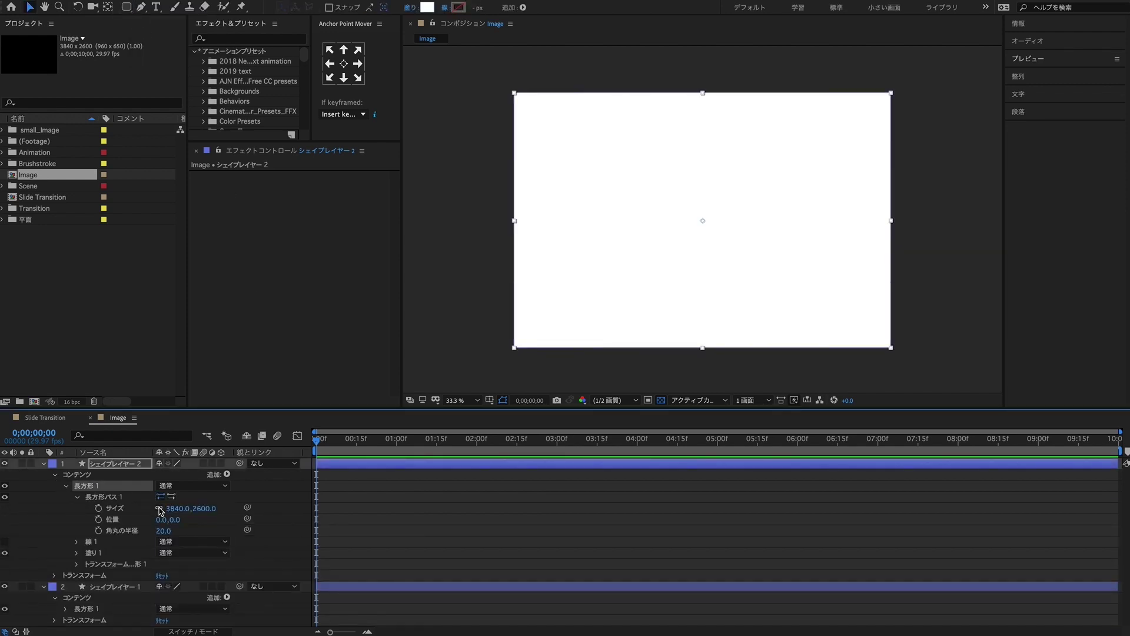
{"action": "left_click_drag", "start_coordinate": [170, 509], "coordinate": [158, 509]}
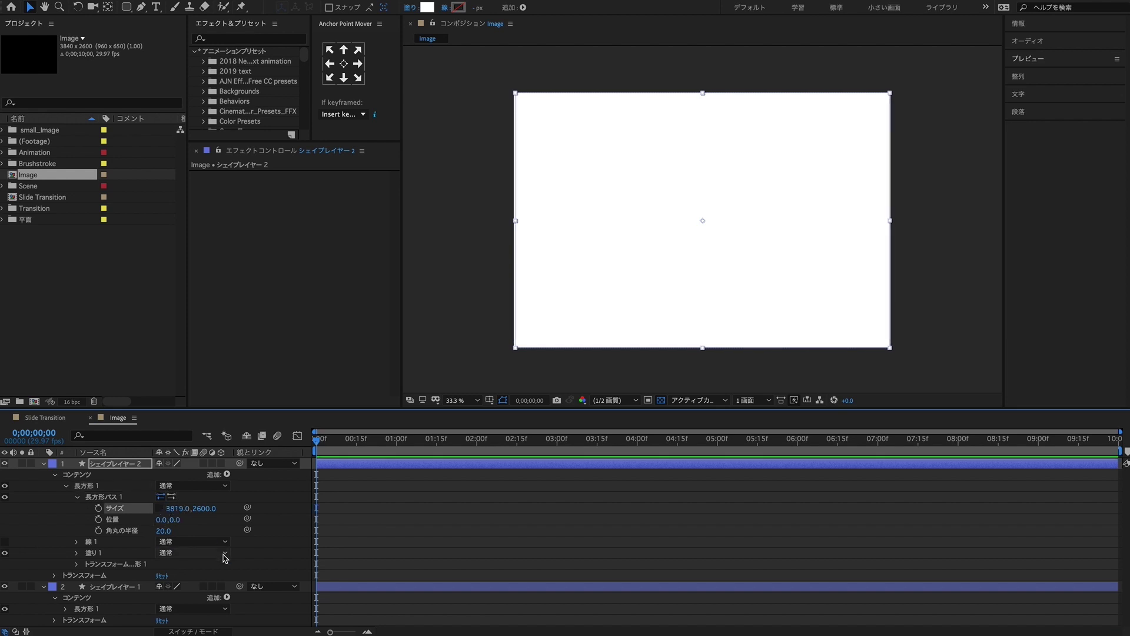
Set the lower rectangle layer's track matte to inverted alpha so the rounded rectangle cuts it out.
{"action": "left_click", "coordinate": [187, 632]}
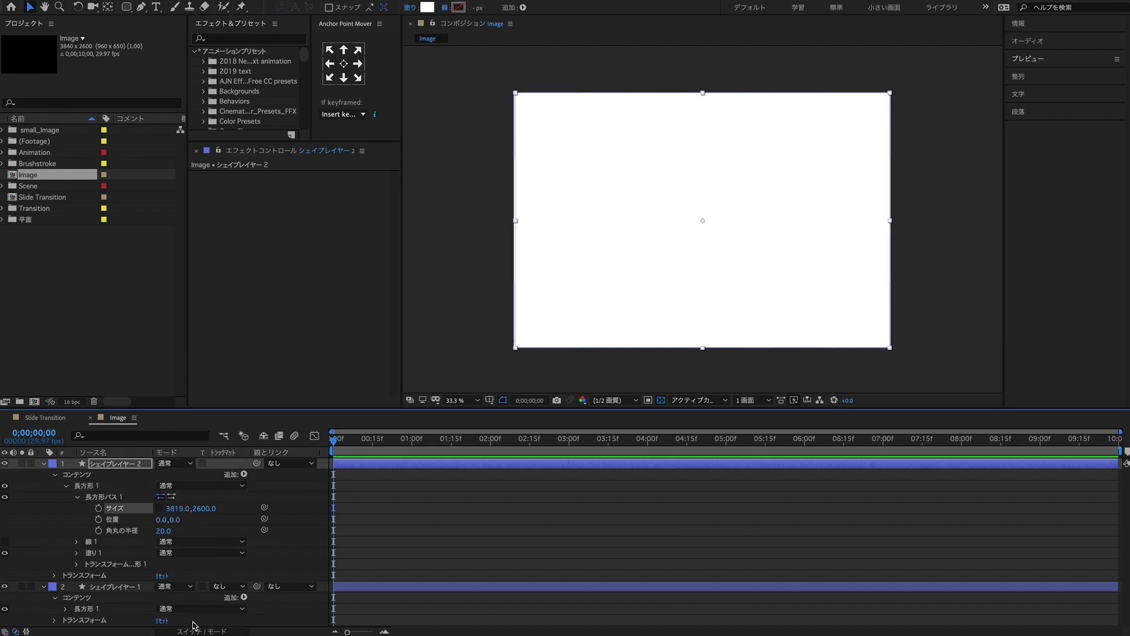
{"action": "left_click", "coordinate": [223, 586]}
{"action": "left_click", "coordinate": [265, 624]}
Shrink the rounded rectangle path to about 3609 × 2256 to leave a white frame around the cutout.
{"action": "left_click_drag", "start_coordinate": [171, 508], "coordinate": [56, 501]}
{"action": "left_click_drag", "start_coordinate": [204, 511], "coordinate": [55, 509]}
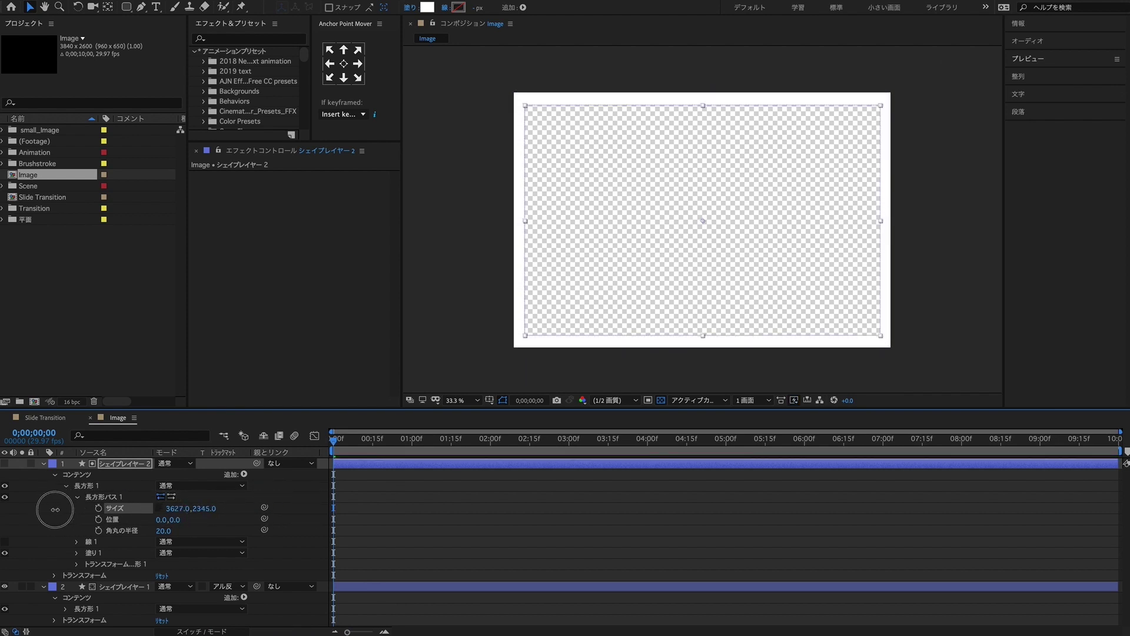
{"action": "left_click_drag", "start_coordinate": [55, 510], "coordinate": [2, 507]}
{"action": "left_click_drag", "start_coordinate": [172, 508], "coordinate": [151, 498]}
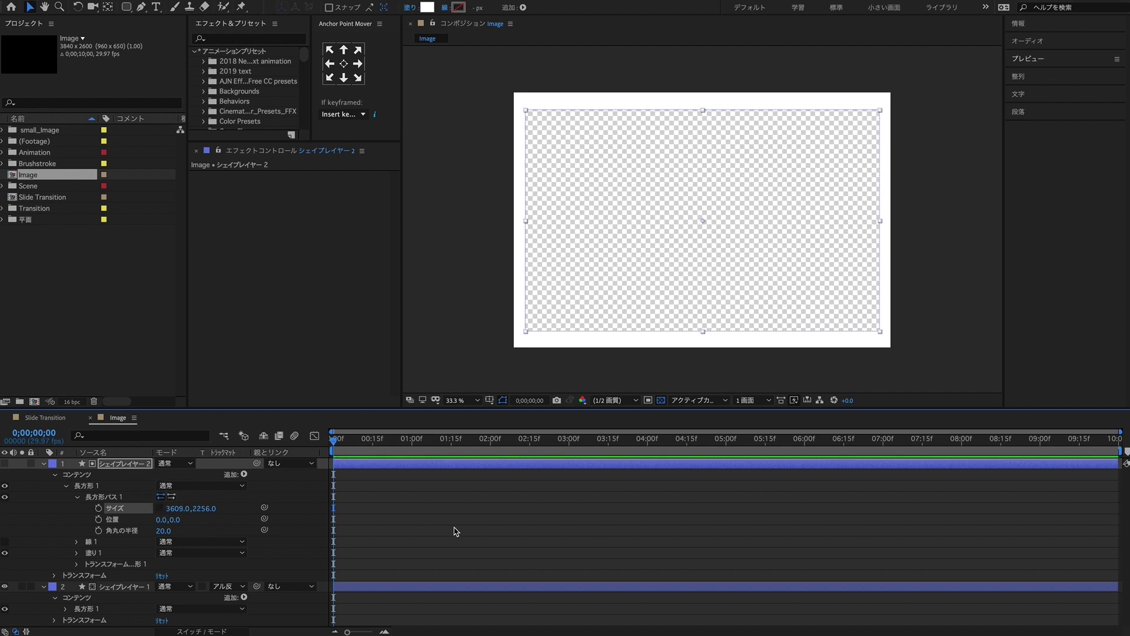
{"action": "left_click", "coordinate": [488, 536]}
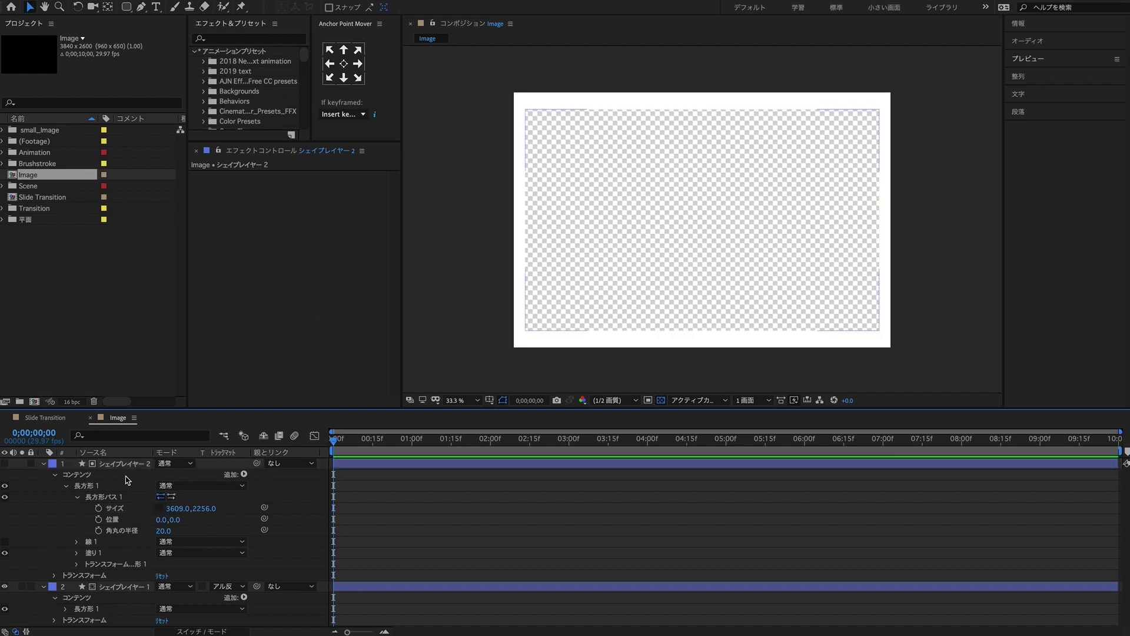
Collapse the properties of both shape layers in the Image timeline.
{"action": "left_click", "coordinate": [44, 464]}
{"action": "left_click", "coordinate": [44, 463]}
{"action": "left_click", "coordinate": [65, 486]}
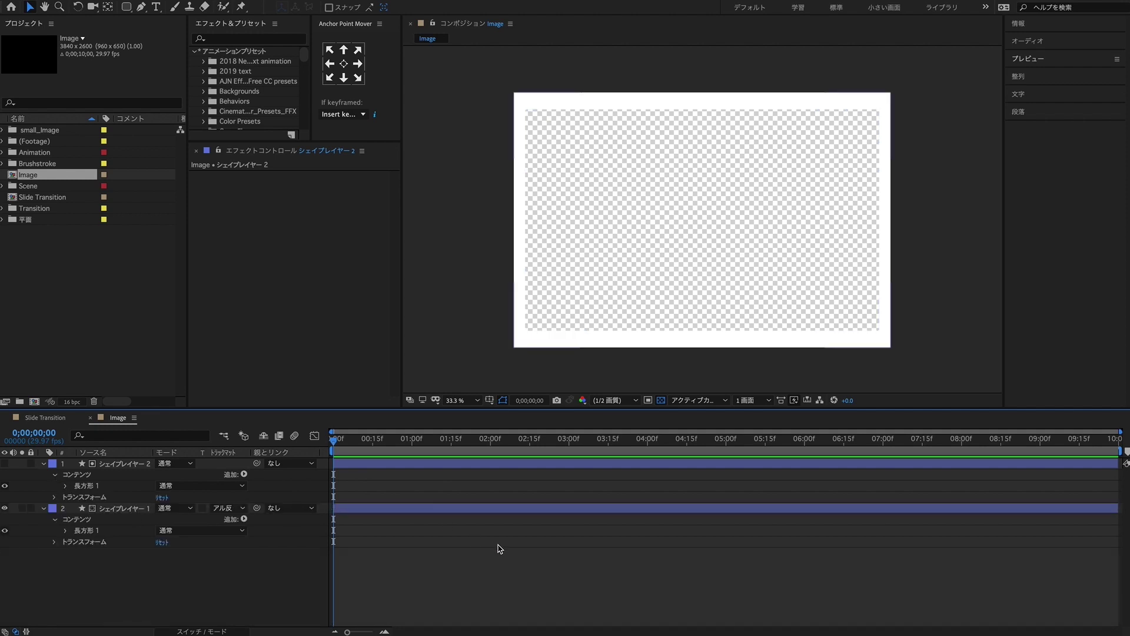
{"action": "left_click", "coordinate": [44, 463]}
{"action": "left_click", "coordinate": [42, 474]}
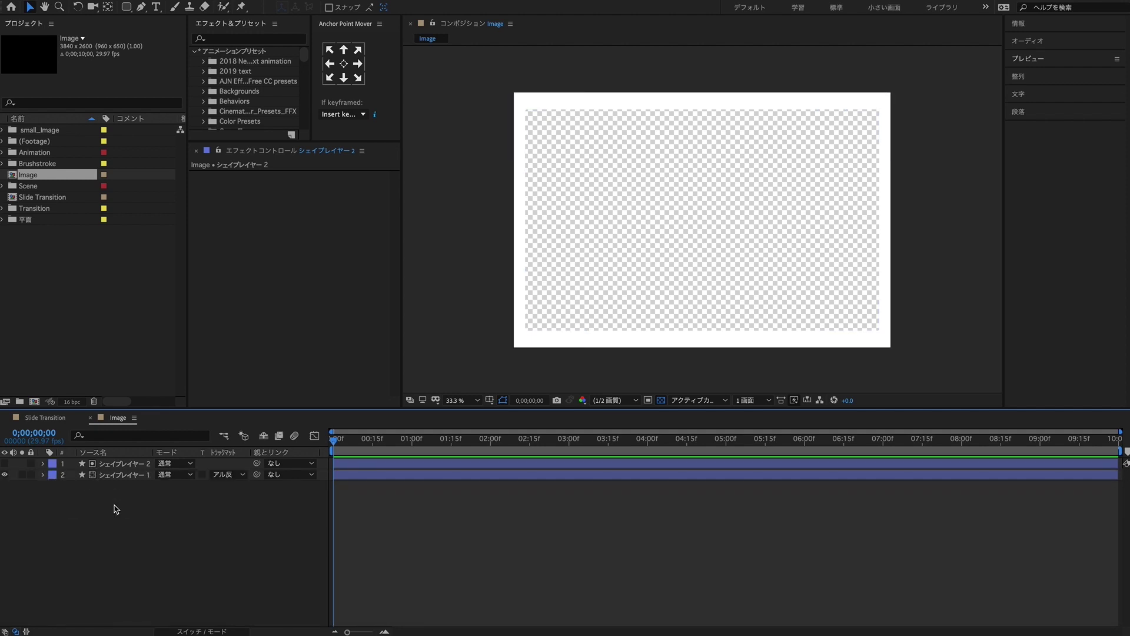
Place beautiful-camera-cute-139829.jpg from the footage image folder beneath the two shape layers.
{"action": "double_click", "coordinate": [50, 143]}
{"action": "double_click", "coordinate": [52, 152]}
{"action": "left_click_drag", "start_coordinate": [79, 186], "coordinate": [134, 489]}
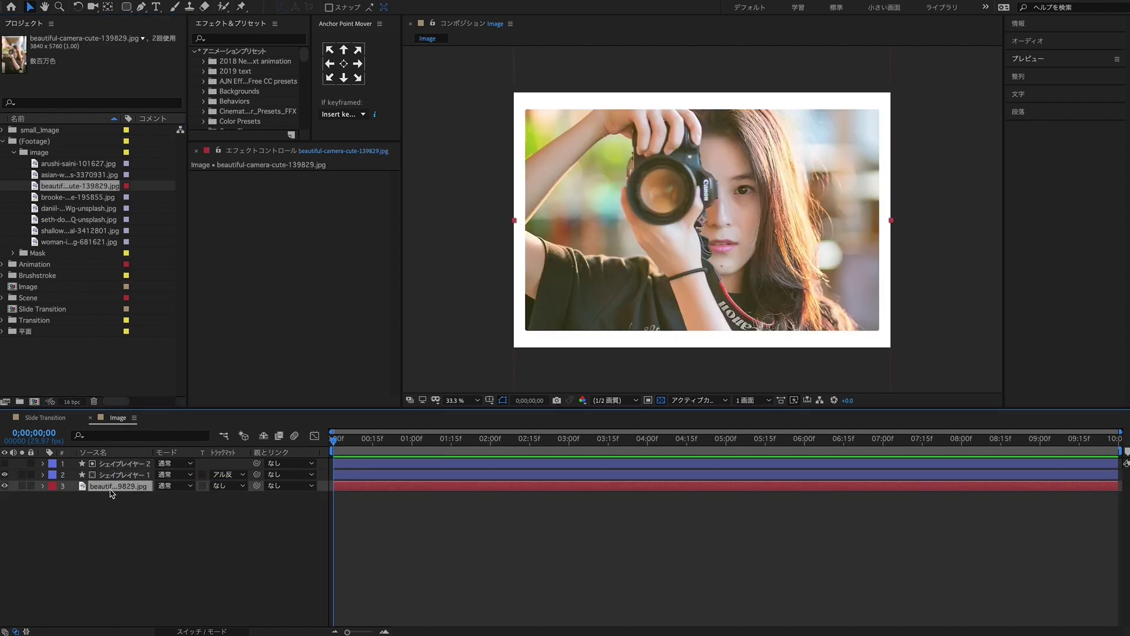
Rotate the photo layer to -90° and scale it to 64% to fit the frame.
{"action": "key", "text": "r"}
{"action": "left_click_drag", "start_coordinate": [170, 498], "coordinate": [113, 497]}
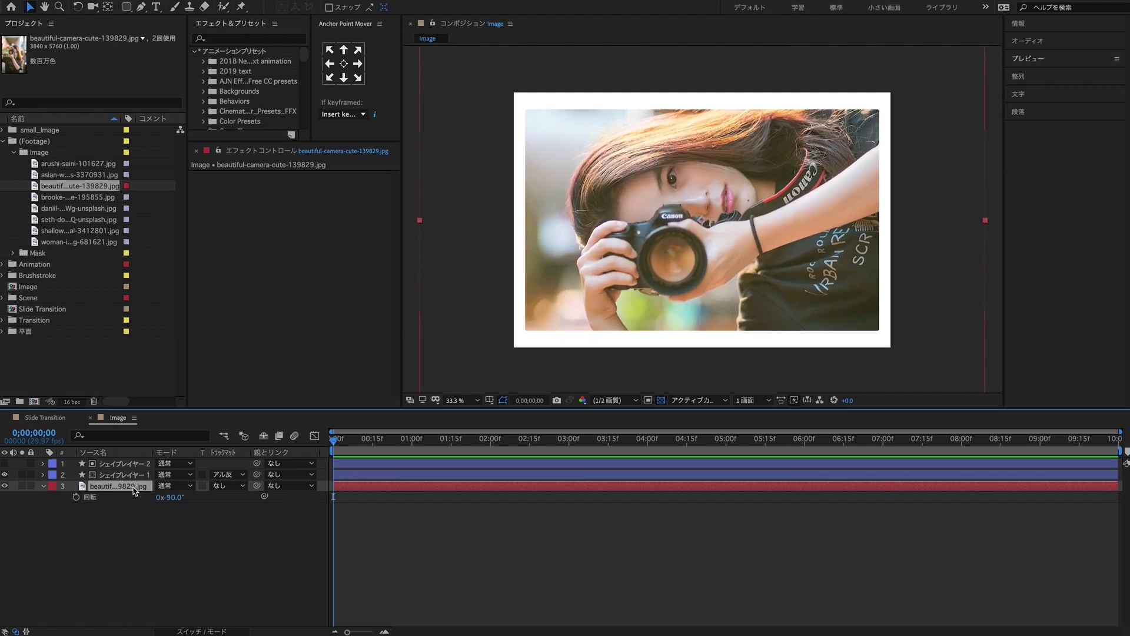
{"action": "key", "text": "s"}
{"action": "left_click_drag", "start_coordinate": [170, 497], "coordinate": [159, 497]}
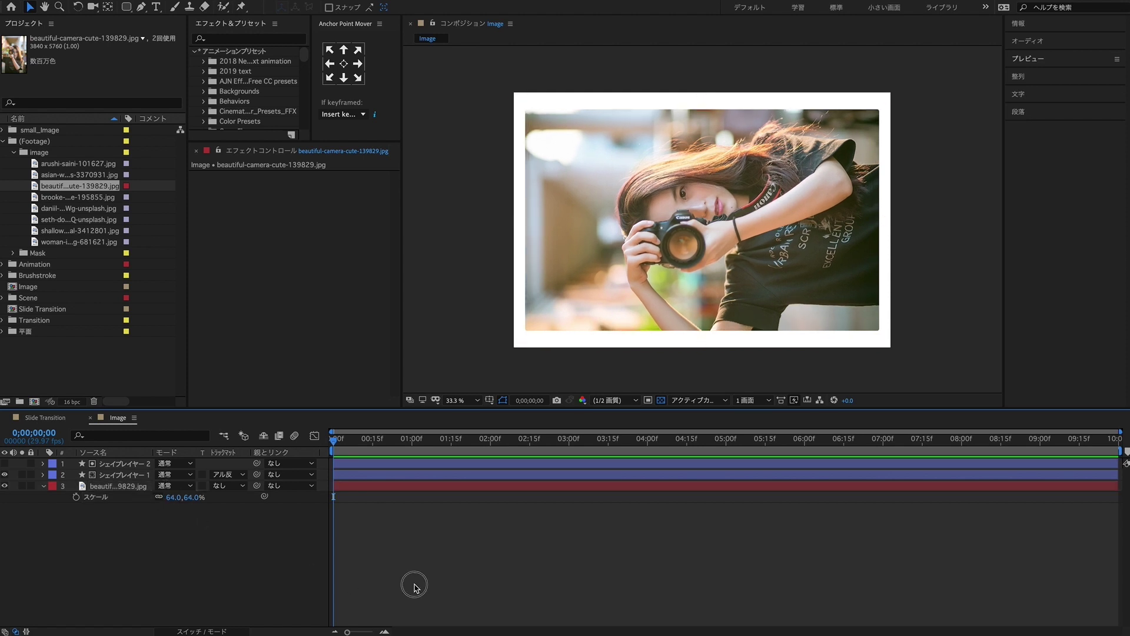
Place the Image composition in the Slide Transition timeline and make it a 3D layer.
{"action": "left_click", "coordinate": [59, 418]}
{"action": "left_click", "coordinate": [90, 418]}
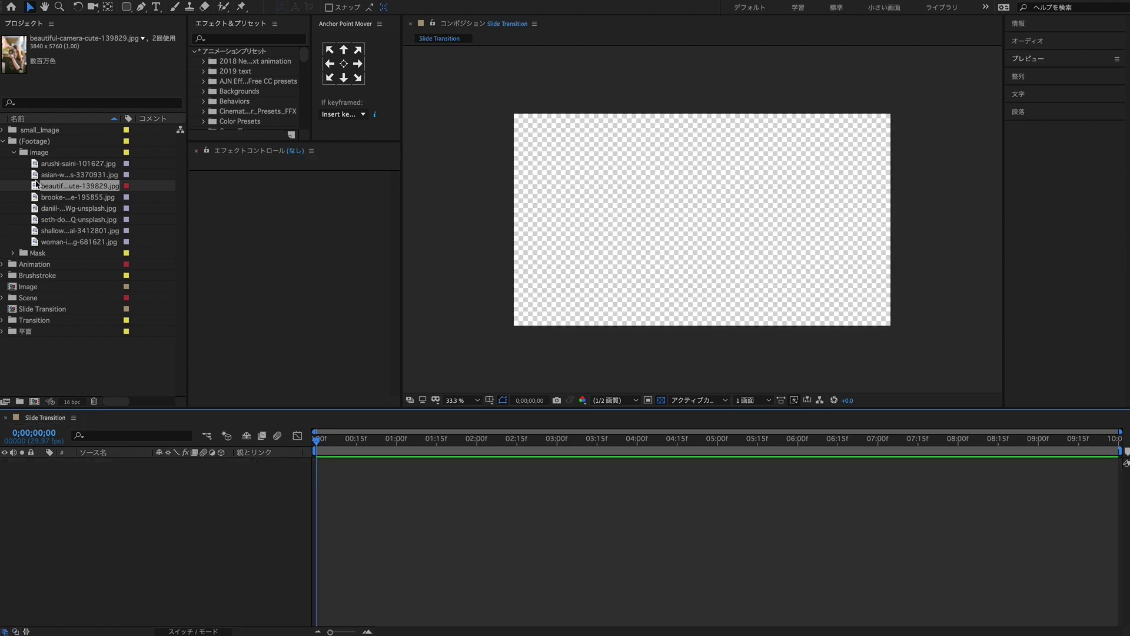
{"action": "left_click", "coordinate": [4, 143]}
{"action": "left_click_drag", "start_coordinate": [42, 180], "coordinate": [109, 464]}
{"action": "left_click", "coordinate": [222, 464]}
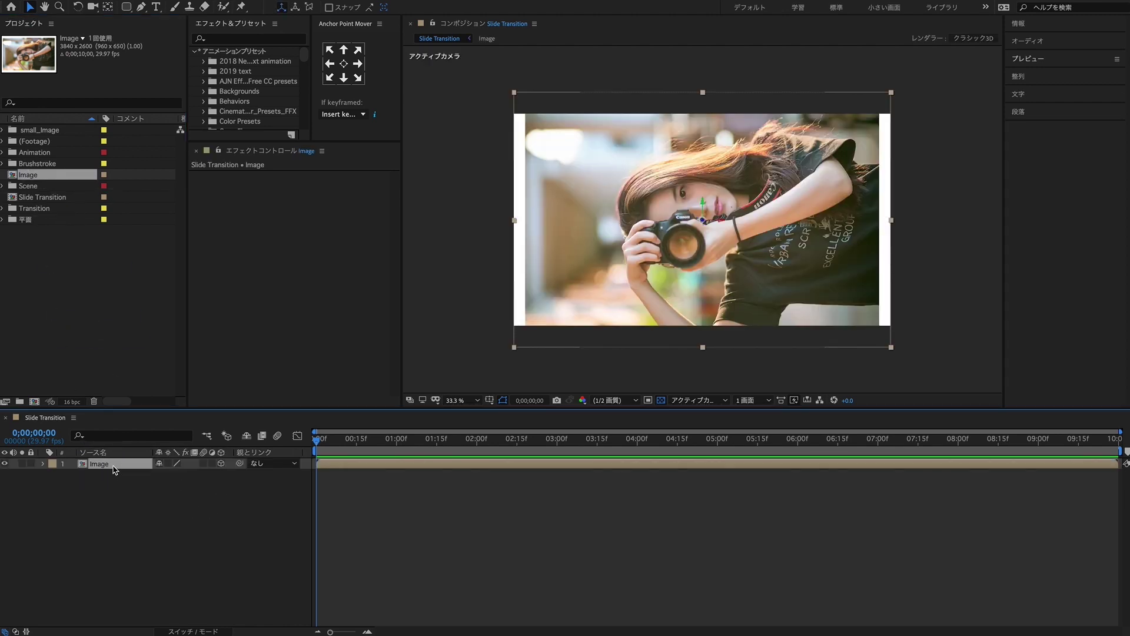
Set the Image layer's Z rotation to 86° and its X position to -2300.
{"action": "key", "text": "r"}
{"action": "key", "text": "shift+p"}
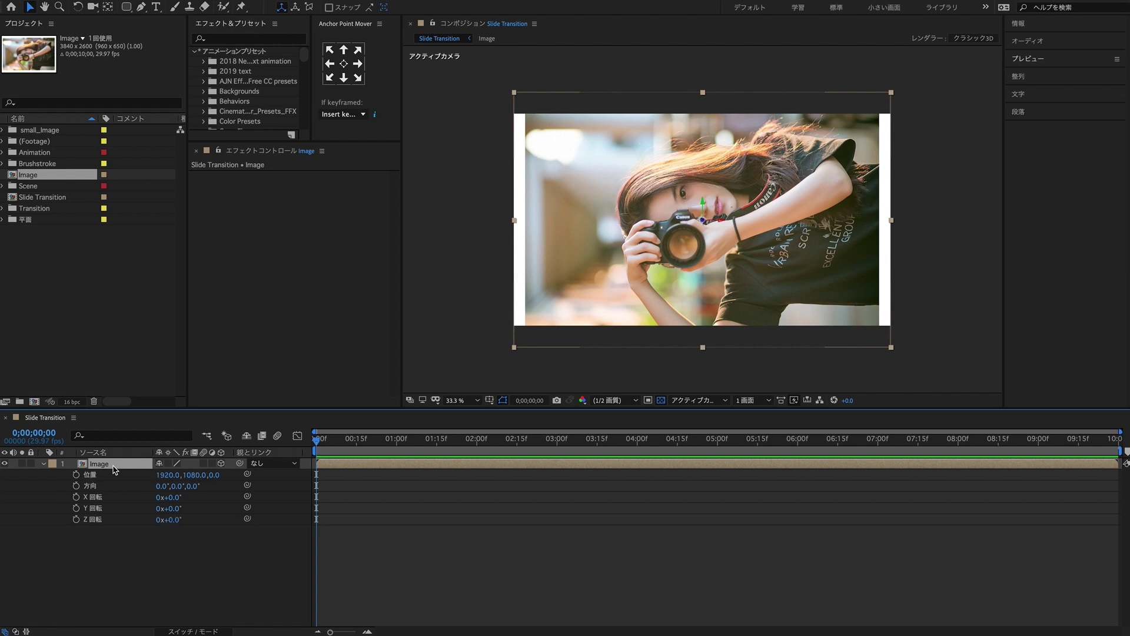
{"action": "left_click_drag", "start_coordinate": [172, 520], "coordinate": [220, 519]}
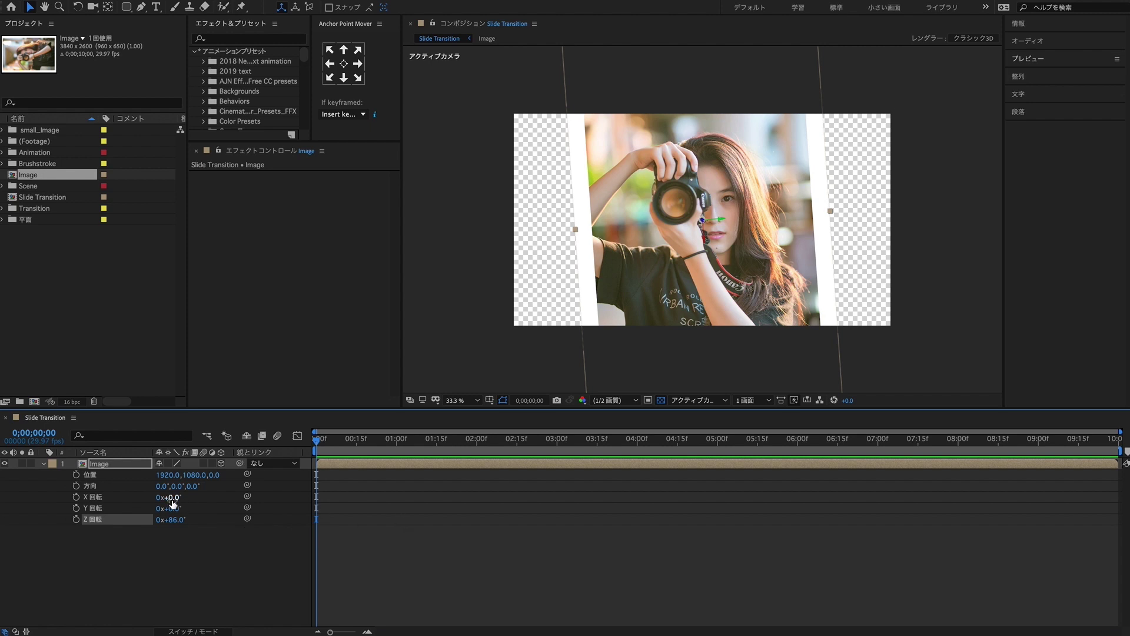
{"action": "left_click", "coordinate": [168, 475]}
{"action": "type", "text": "-2300"}
{"action": "key", "text": "Return"}
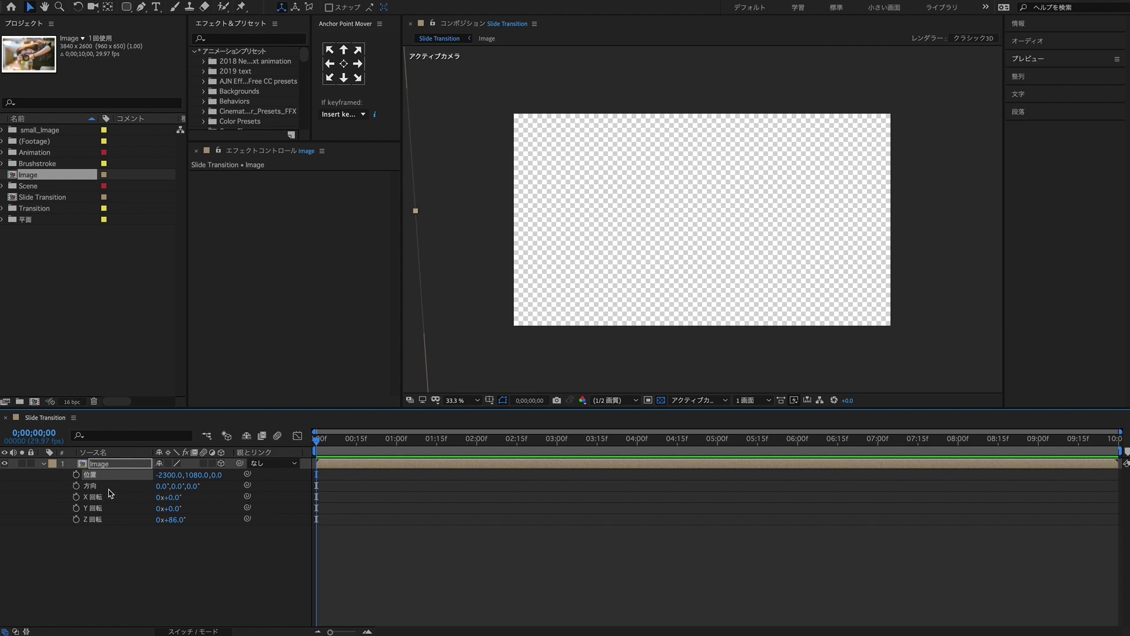
Add position and Z rotation keyframes to the Image layer at 0;00;00;00 and 0;00;02;15.
{"action": "left_click", "coordinate": [76, 474]}
{"action": "left_click", "coordinate": [76, 519]}
{"action": "left_click", "coordinate": [517, 439]}
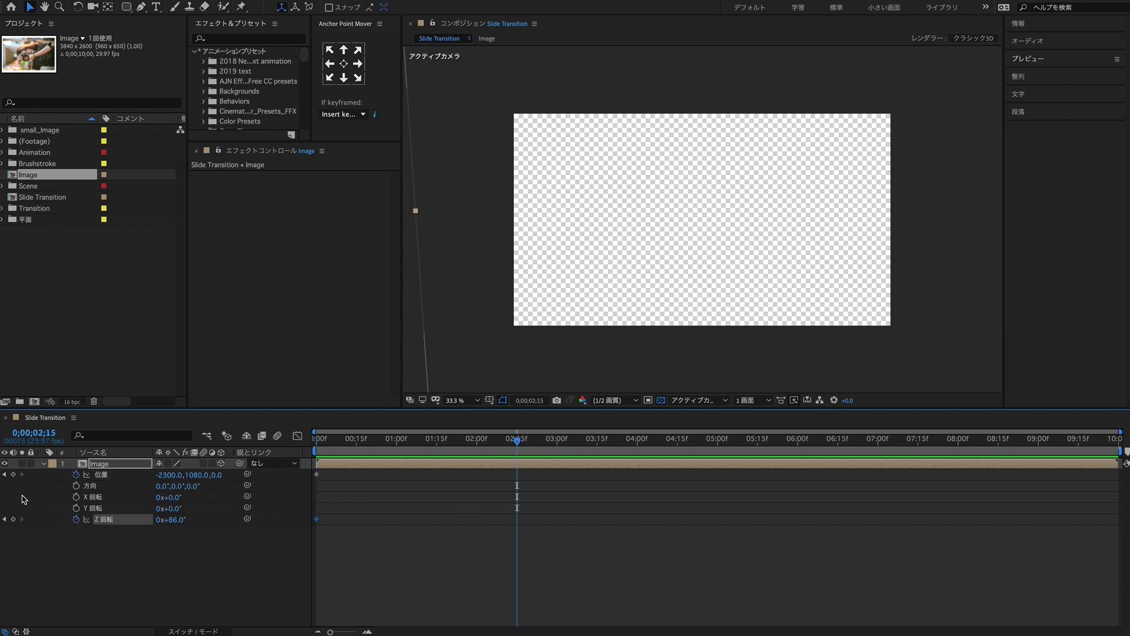
{"action": "left_click", "coordinate": [13, 475]}
{"action": "left_click", "coordinate": [13, 519]}
Set the Image layer's X position to 6644 at 0;00;02;15.
{"action": "left_click", "coordinate": [169, 475]}
{"action": "left_click", "coordinate": [164, 476]}
{"action": "double_click", "coordinate": [160, 476]}
{"action": "type", "text": "6644"}
{"action": "key", "text": "Return"}
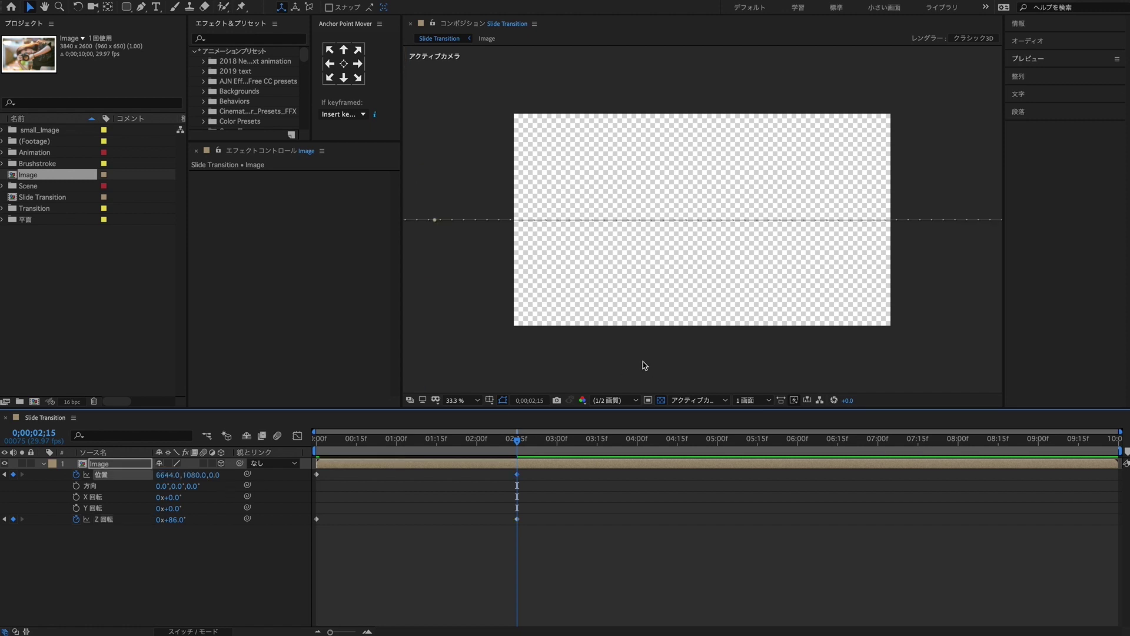
Set the Image layer's Z rotation to 153° at 0;00;02;15.
{"action": "key", "text": "comma"}
{"action": "left_click", "coordinate": [173, 520]}
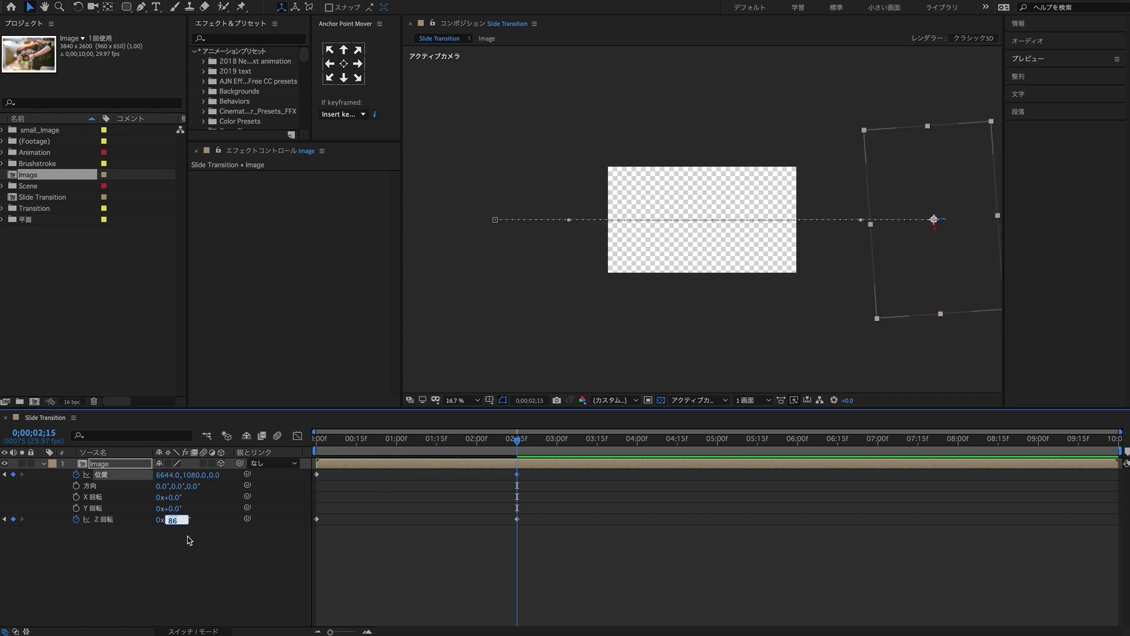
{"action": "type", "text": "153"}
{"action": "key", "text": "Return"}
Apply Easy Ease to all position and Z rotation keyframes and reshape the position curve for a fast start and slow finish.
{"action": "left_click_drag", "start_coordinate": [537, 475], "coordinate": [313, 535]}
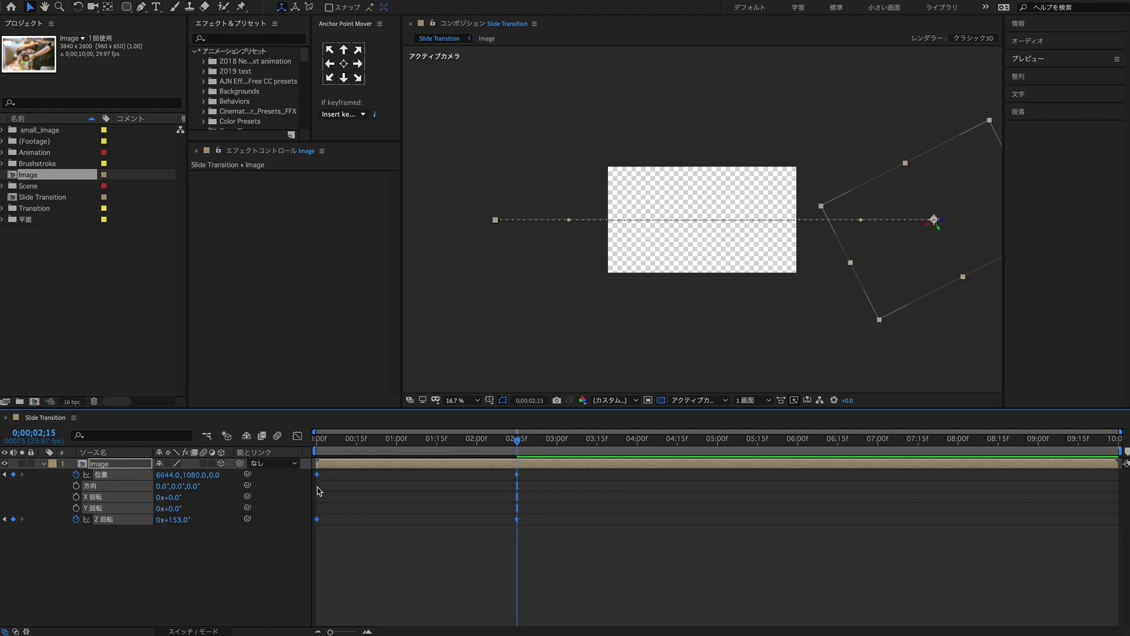
{"action": "right_click", "coordinate": [317, 479]}
{"action": "mouse_move", "coordinate": [412, 614]}
{"action": "left_click", "coordinate": [501, 616]}
{"action": "left_click", "coordinate": [298, 436]}
{"action": "left_click_drag", "start_coordinate": [486, 598], "coordinate": [392, 598]}
{"action": "left_click", "coordinate": [434, 530]}
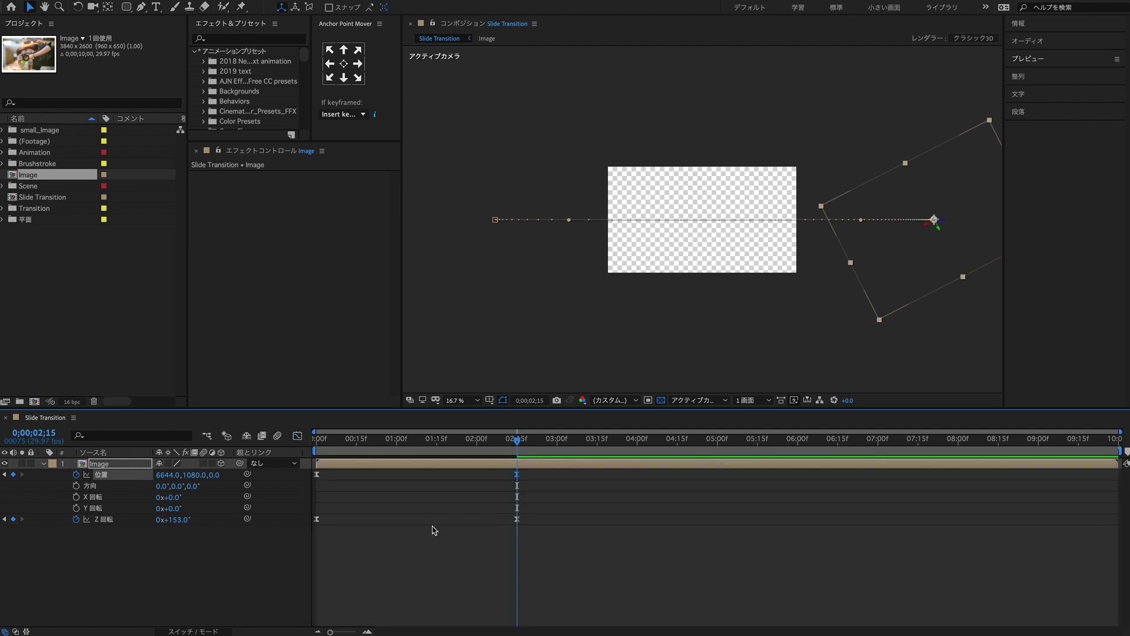
Reshape the Image layer's Z rotation curve for a fast start and preview the animation from the beginning.
{"action": "left_click", "coordinate": [378, 493]}
{"action": "left_click_drag", "start_coordinate": [483, 598], "coordinate": [420, 599]}
{"action": "left_click", "coordinate": [298, 436]}
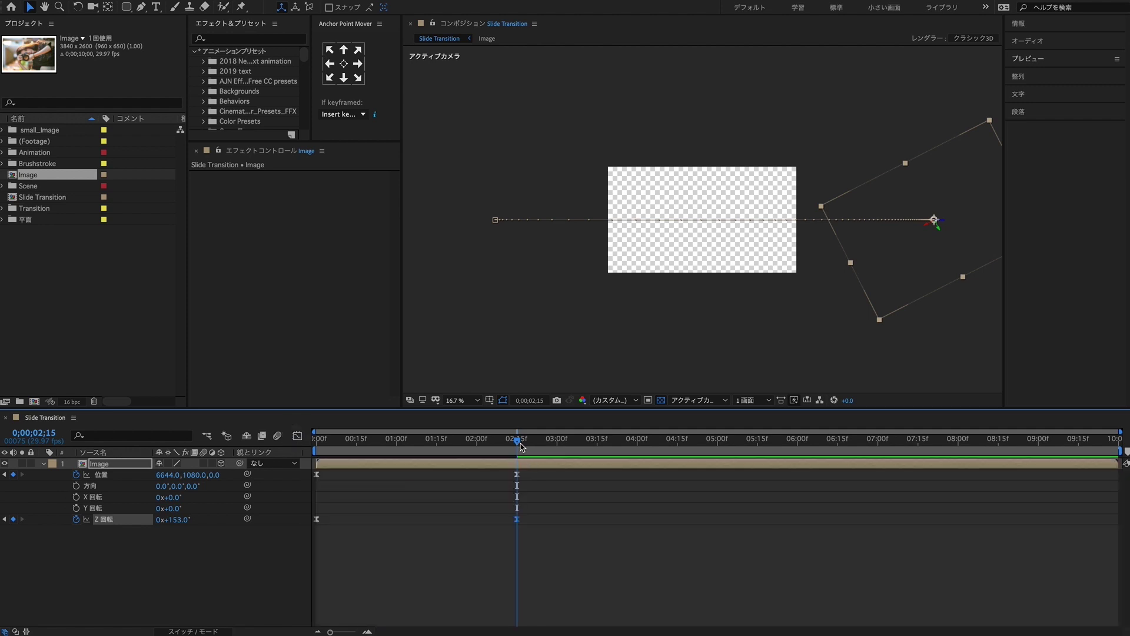
{"action": "key", "text": "Home"}
{"action": "key", "text": "space"}
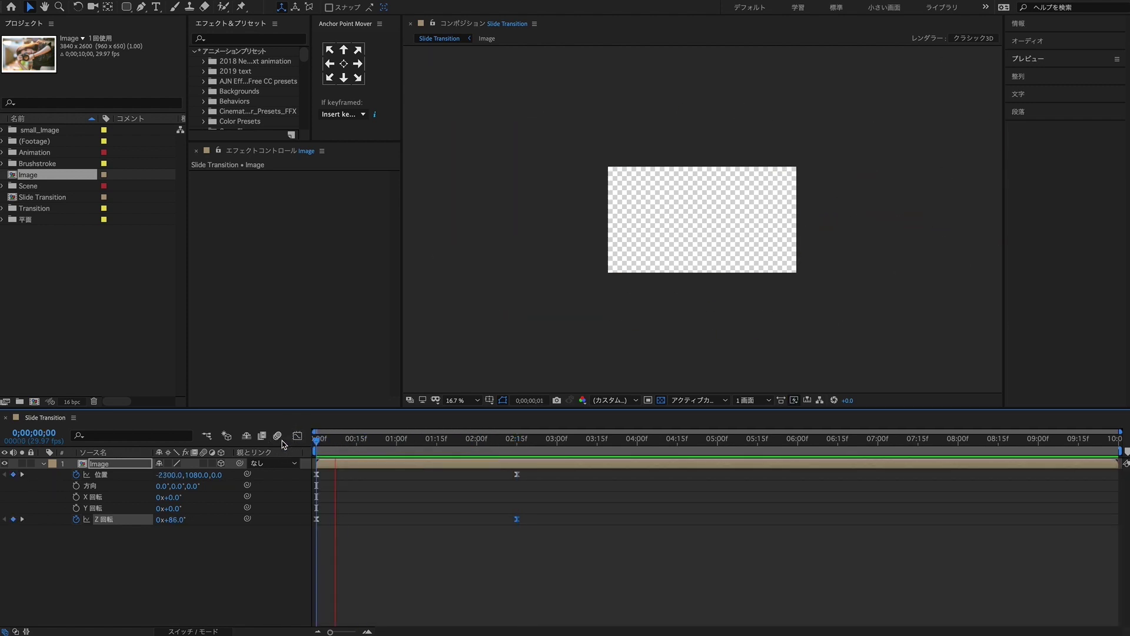
Enable motion blur for the Image layer, checking at 0;00;00;20, and preview the transition from the start.
{"action": "left_click", "coordinate": [370, 441]}
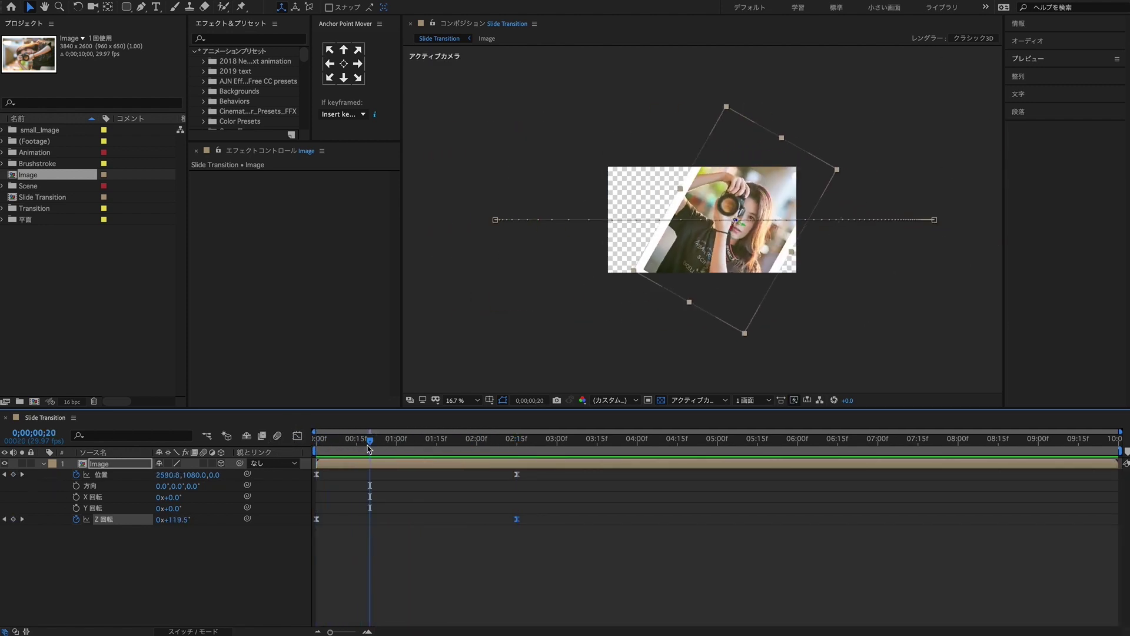
{"action": "left_click", "coordinate": [44, 463]}
{"action": "left_click", "coordinate": [204, 463]}
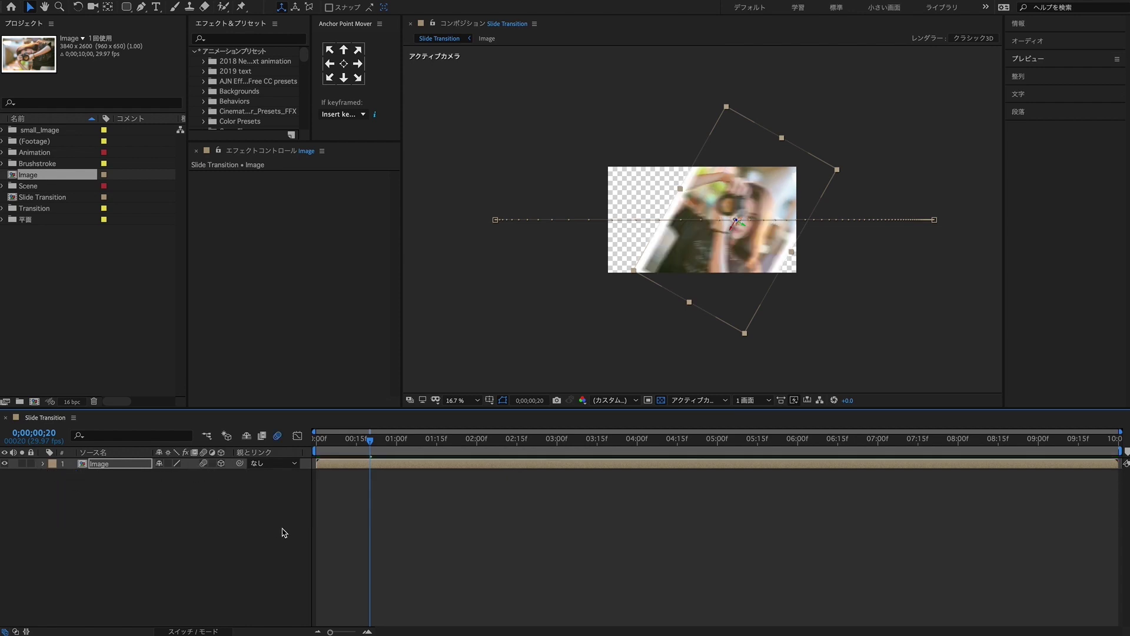
{"action": "key", "text": "Home"}
{"action": "key", "text": "space"}
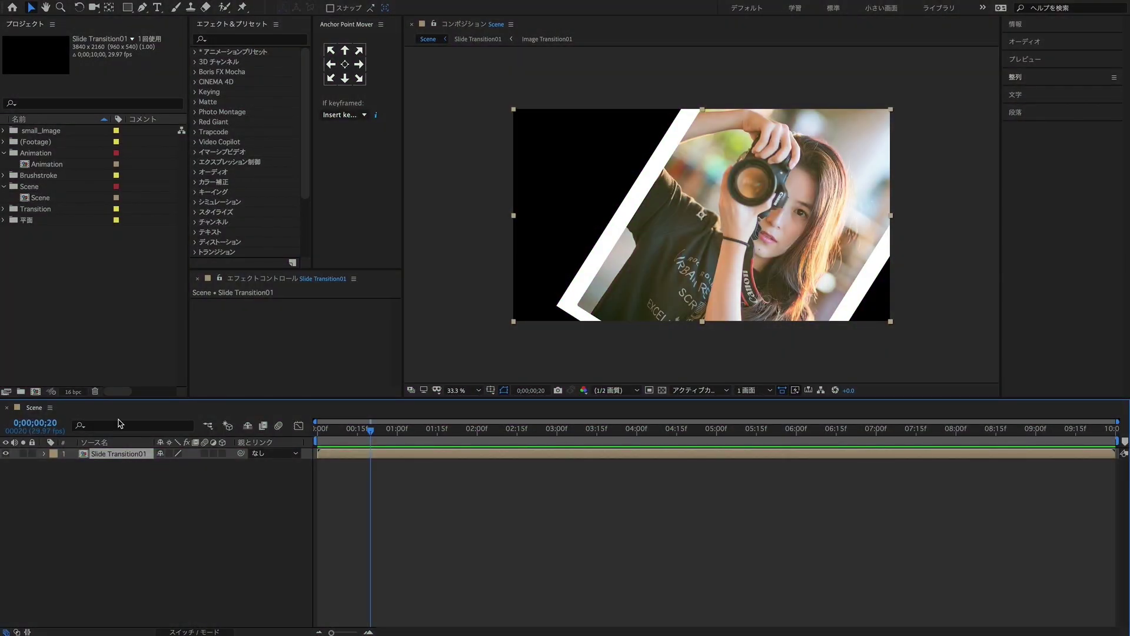
Place the Animation composition below Slide Transition01 in Scene and open it.
{"action": "left_click_drag", "start_coordinate": [51, 164], "coordinate": [121, 495]}
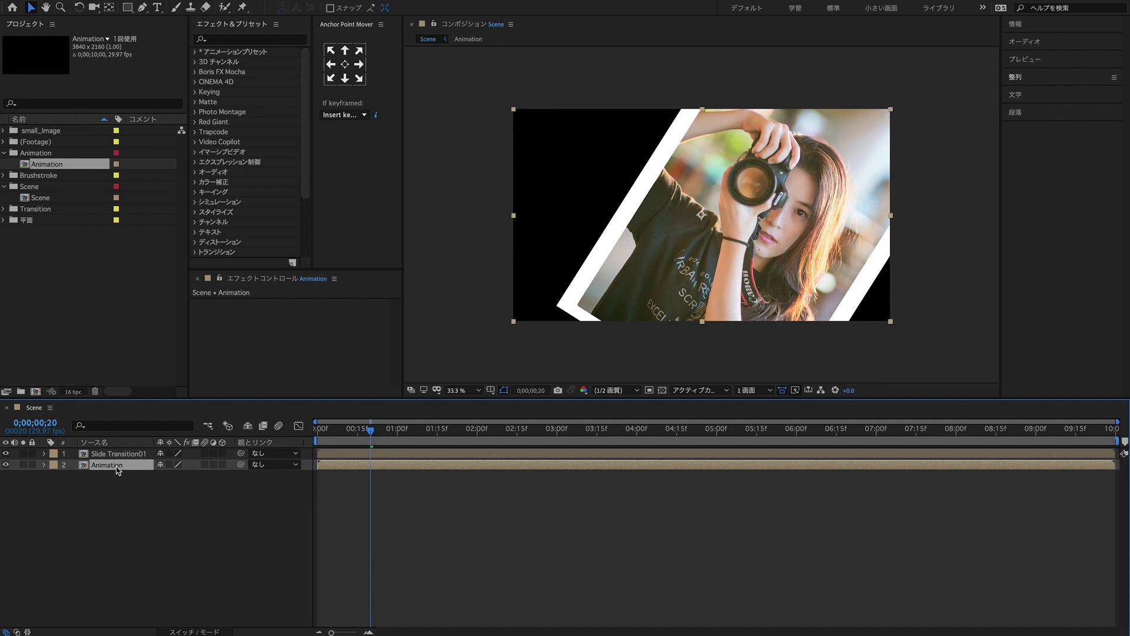
{"action": "double_click", "coordinate": [117, 466]}
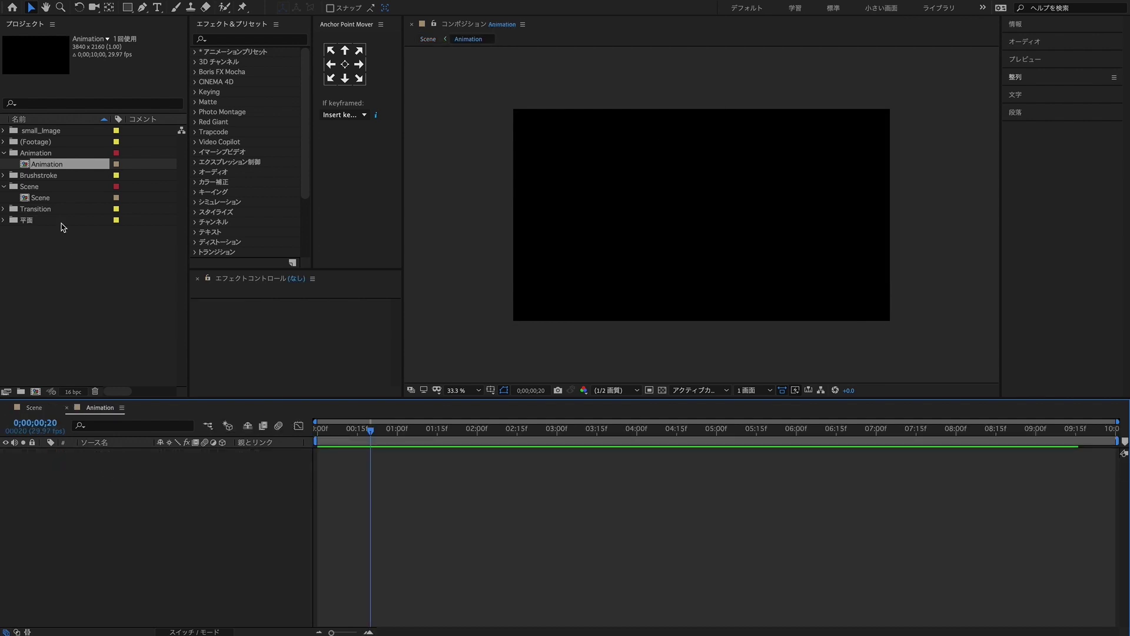
Add Brushstroke01 from the Brushstroke folder to the Animation composition and make it a 3D layer.
{"action": "left_click", "coordinate": [36, 175]}
{"action": "left_click", "coordinate": [4, 175]}
{"action": "left_click_drag", "start_coordinate": [53, 186], "coordinate": [110, 464]}
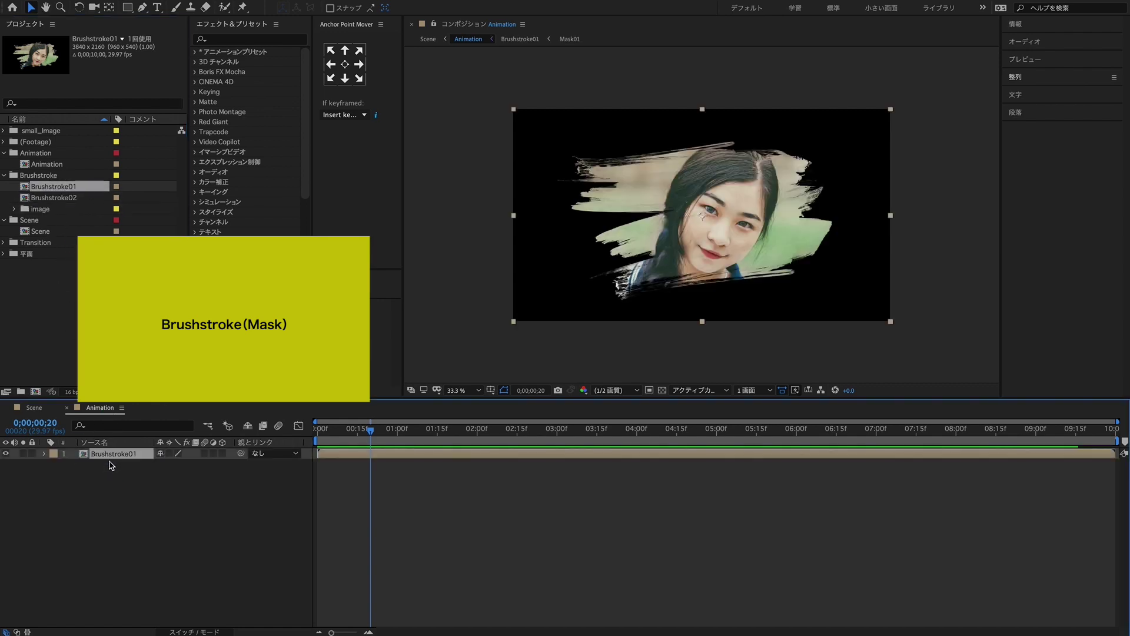
{"action": "left_click", "coordinate": [4, 175]}
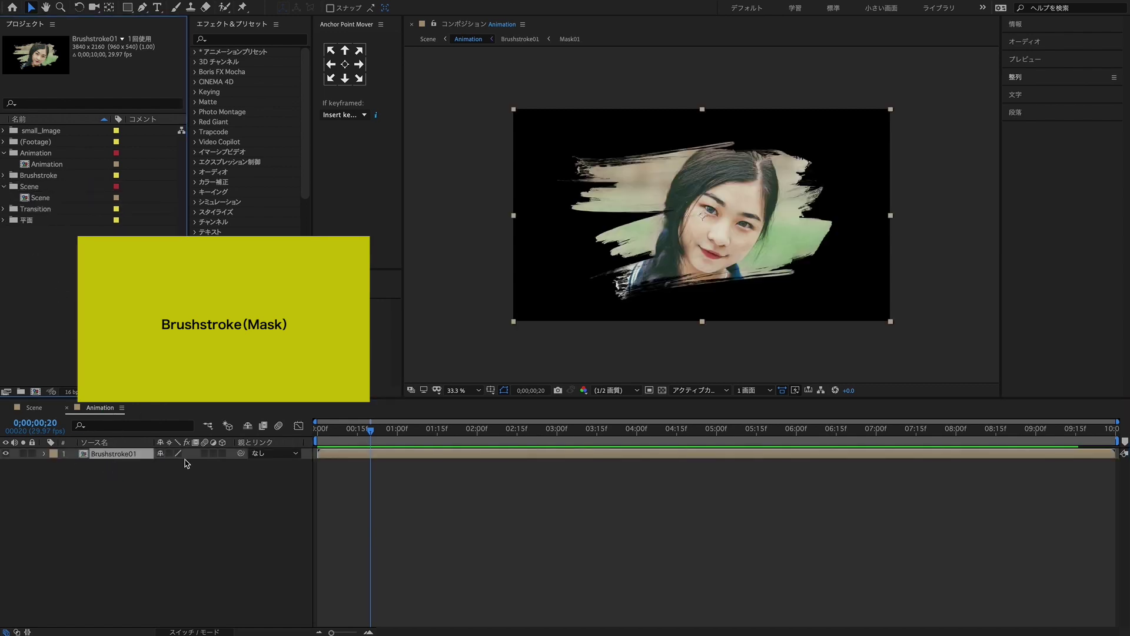
{"action": "left_click", "coordinate": [223, 454]}
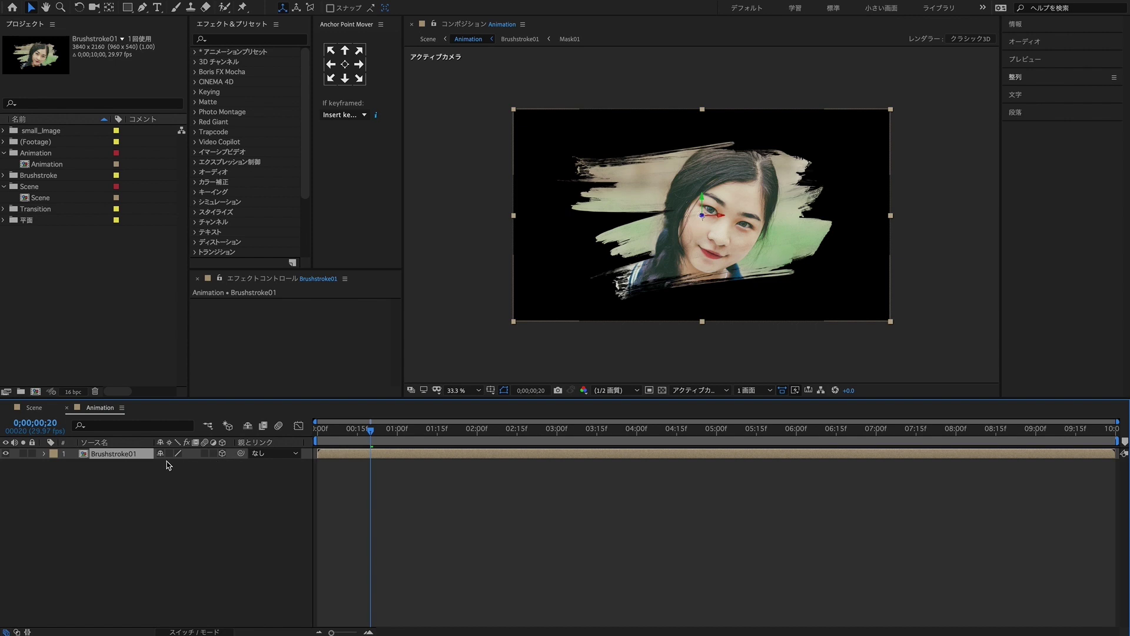
Open Brushstroke01 and its nested Mask01 composition to examine the brush image layers that form the mask.
{"action": "double_click", "coordinate": [130, 458]}
{"action": "double_click", "coordinate": [131, 457]}
{"action": "left_click", "coordinate": [128, 457]}
{"action": "left_click", "coordinate": [128, 463]}
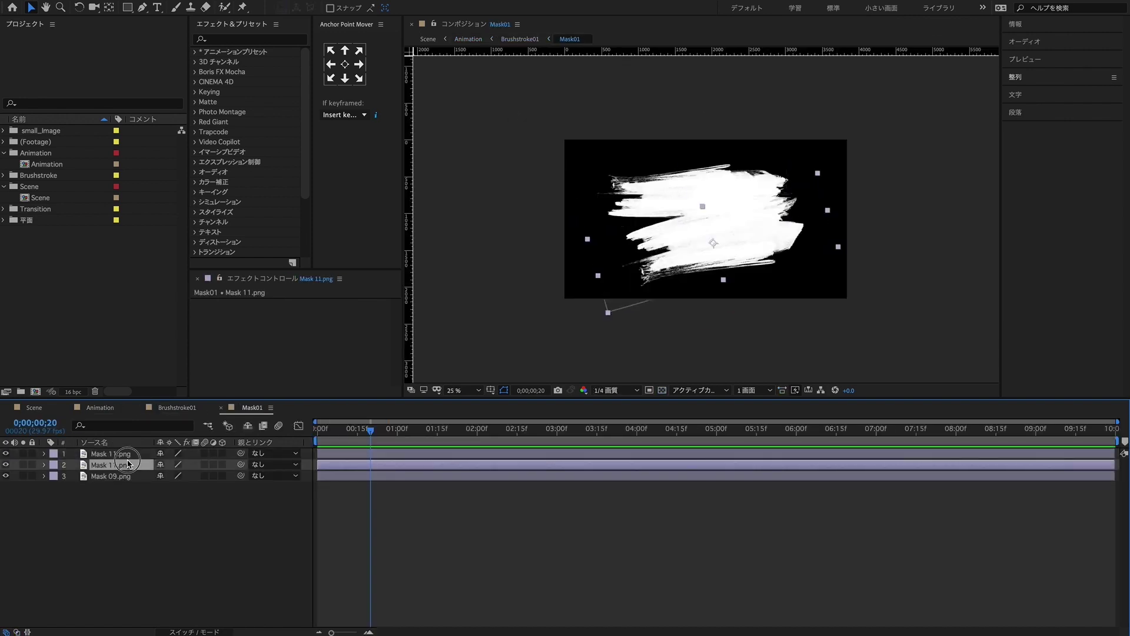
{"action": "left_click", "coordinate": [127, 476]}
{"action": "left_click", "coordinate": [167, 519]}
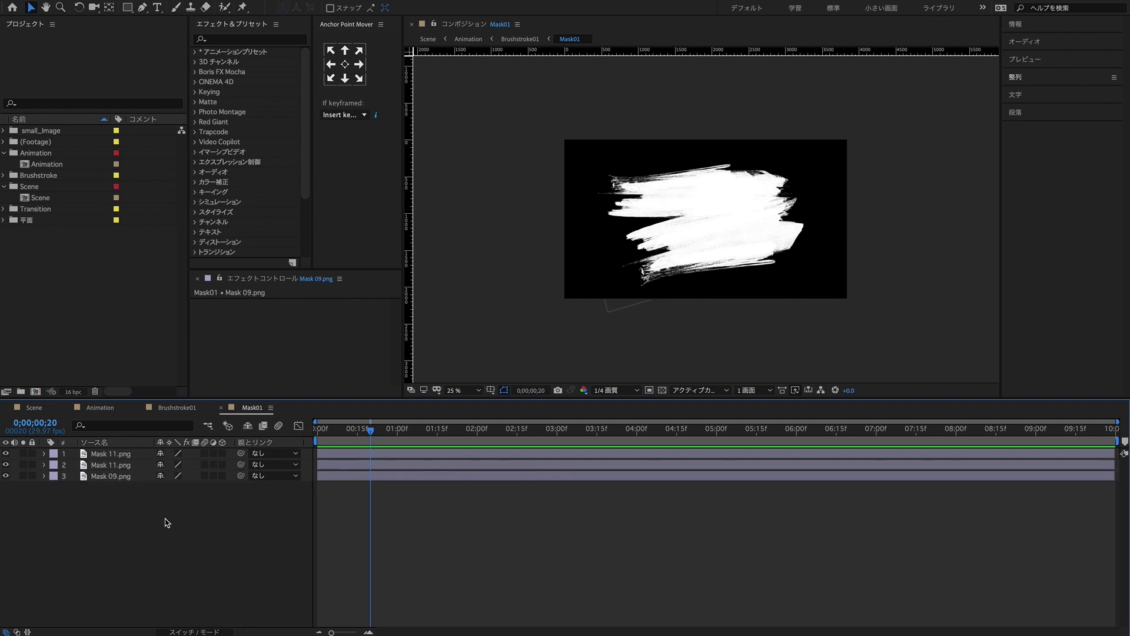
In Brushstroke01, remove Mask Image01's track matte, reapply the alpha matte "Mask", and close the composition.
{"action": "left_click", "coordinate": [221, 410]}
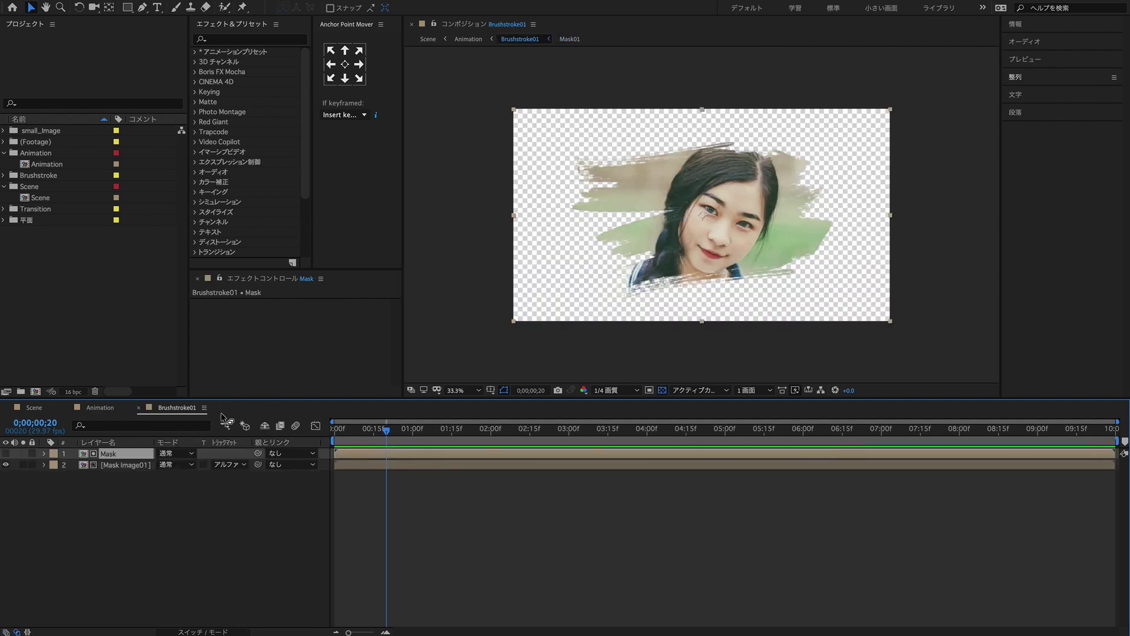
{"action": "left_click", "coordinate": [226, 465]}
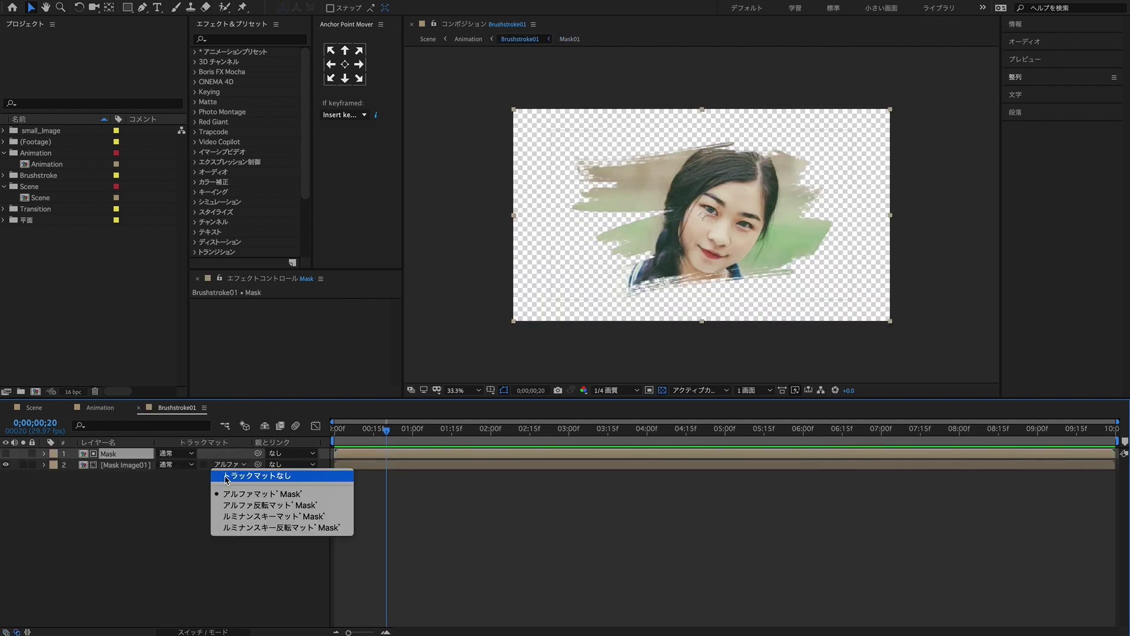
{"action": "left_click", "coordinate": [230, 476]}
{"action": "left_click", "coordinate": [225, 466]}
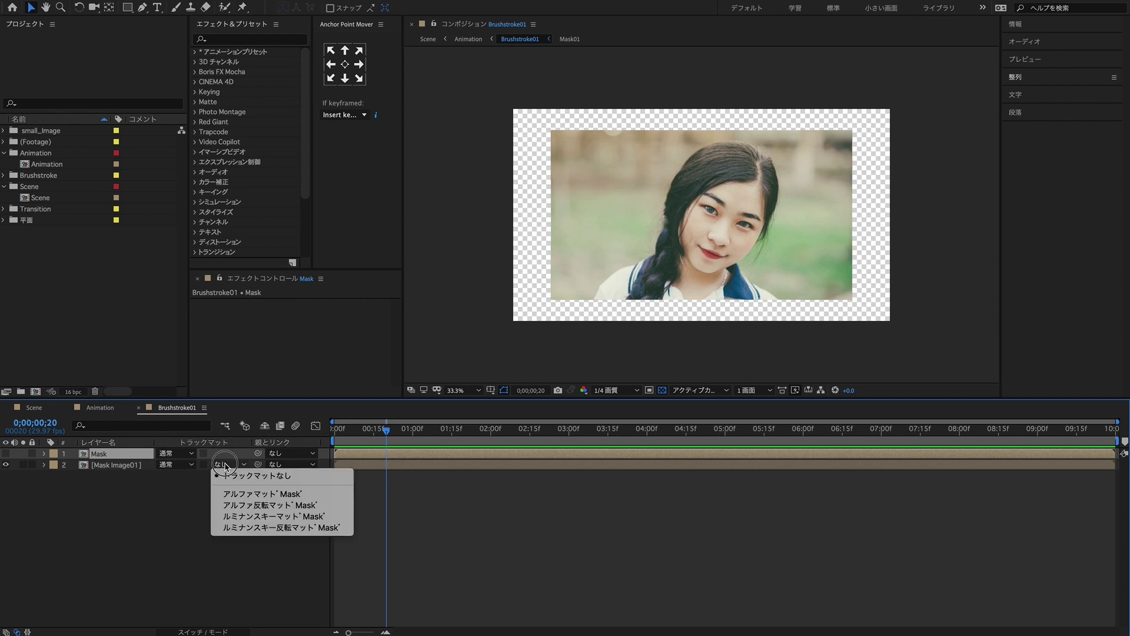
{"action": "left_click", "coordinate": [234, 495]}
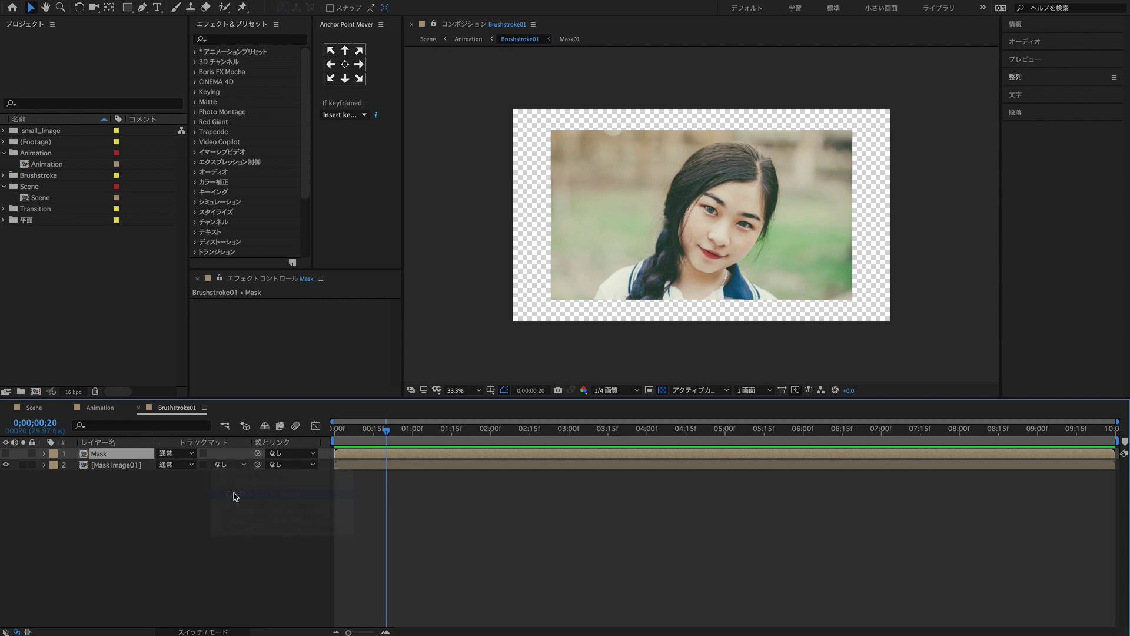
{"action": "left_click", "coordinate": [139, 408]}
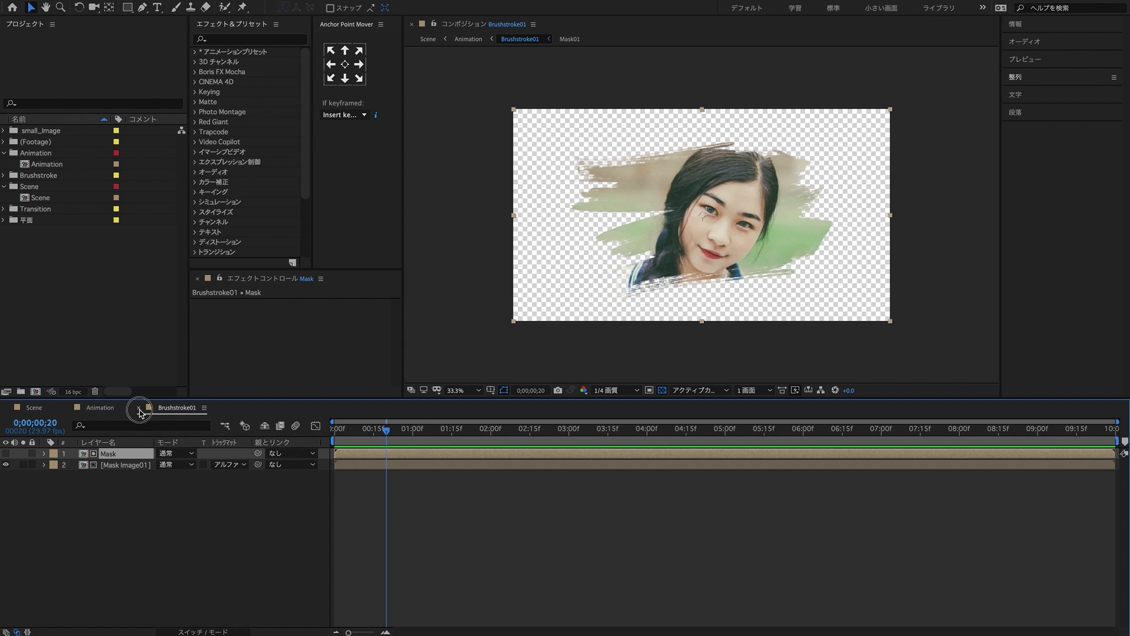
In Scene at 0;00;00;00, draw a closed four-point Pen mask around the Animation layer, slanting out past its left edge.
{"action": "left_click", "coordinate": [45, 409]}
{"action": "left_click_drag", "start_coordinate": [370, 430], "coordinate": [318, 430]}
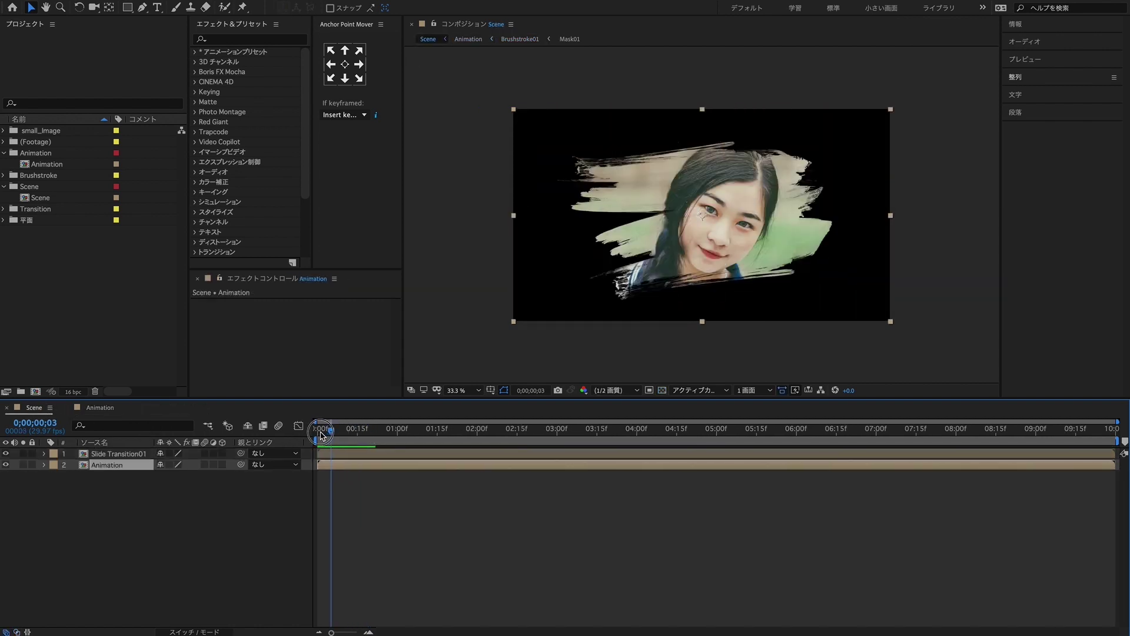
{"action": "key", "text": "g"}
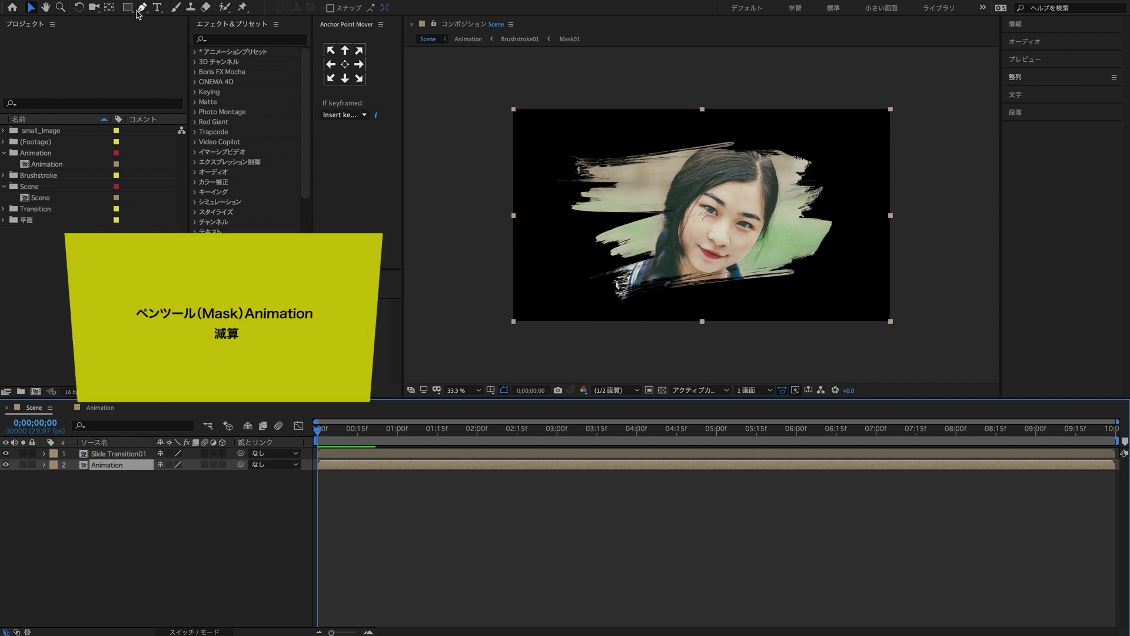
{"action": "left_click", "coordinate": [894, 110]}
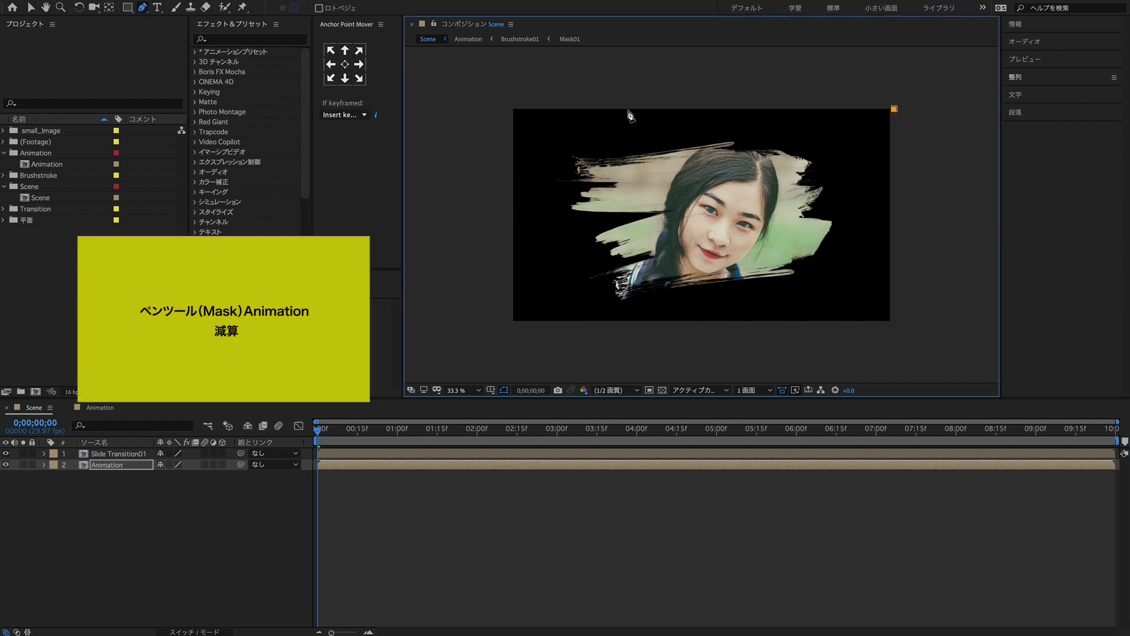
{"action": "left_click", "coordinate": [445, 108]}
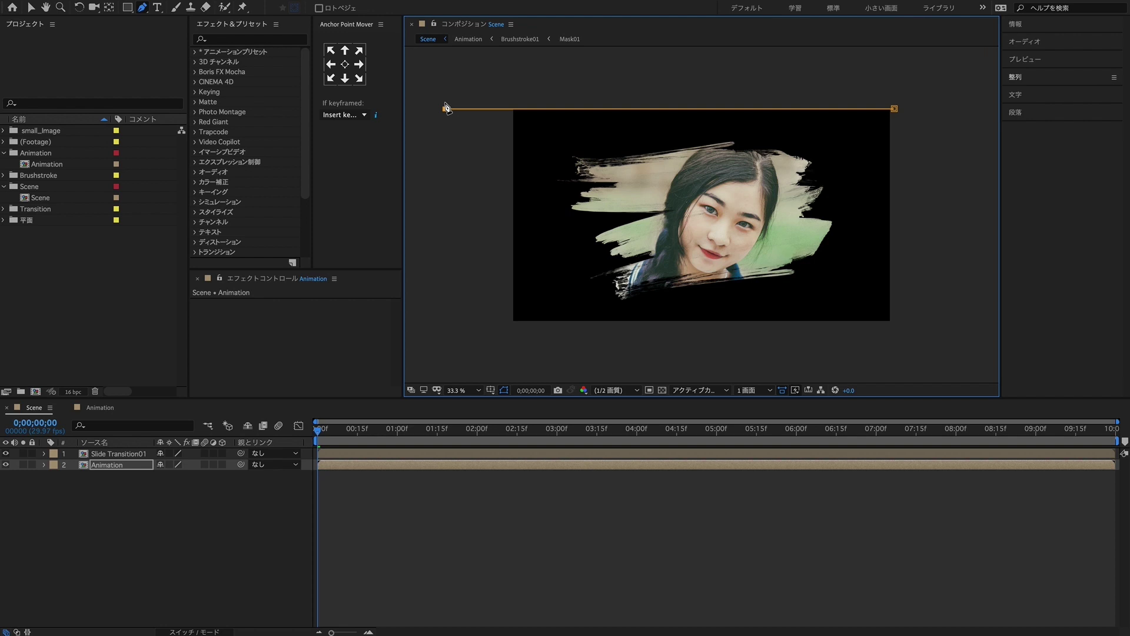
{"action": "left_click", "coordinate": [514, 333]}
{"action": "left_click", "coordinate": [898, 334]}
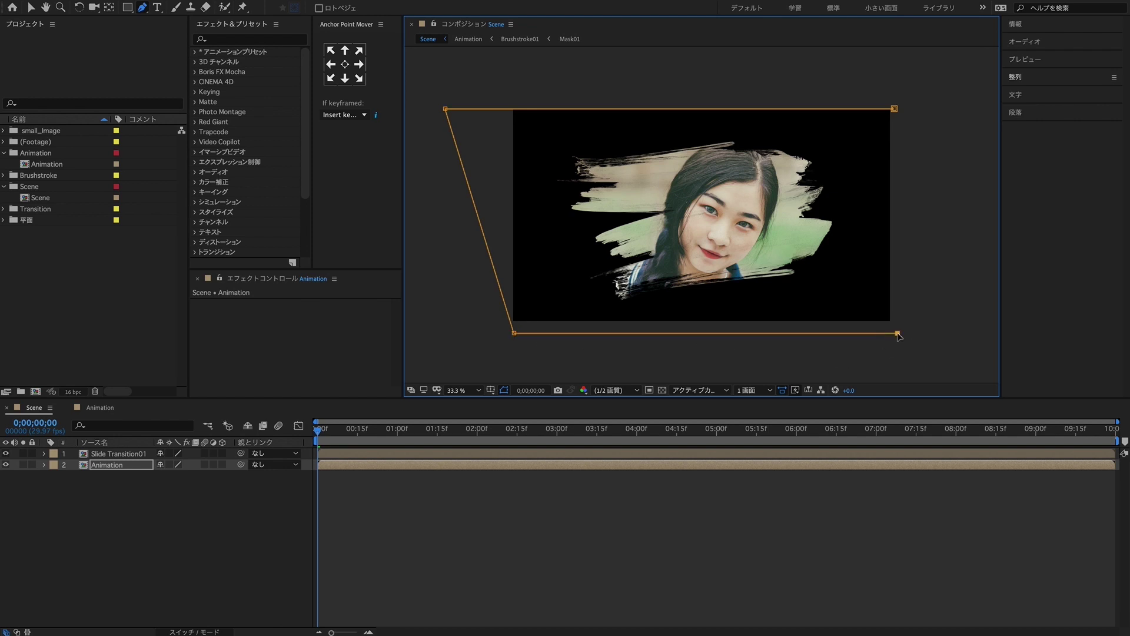
{"action": "left_click", "coordinate": [894, 109]}
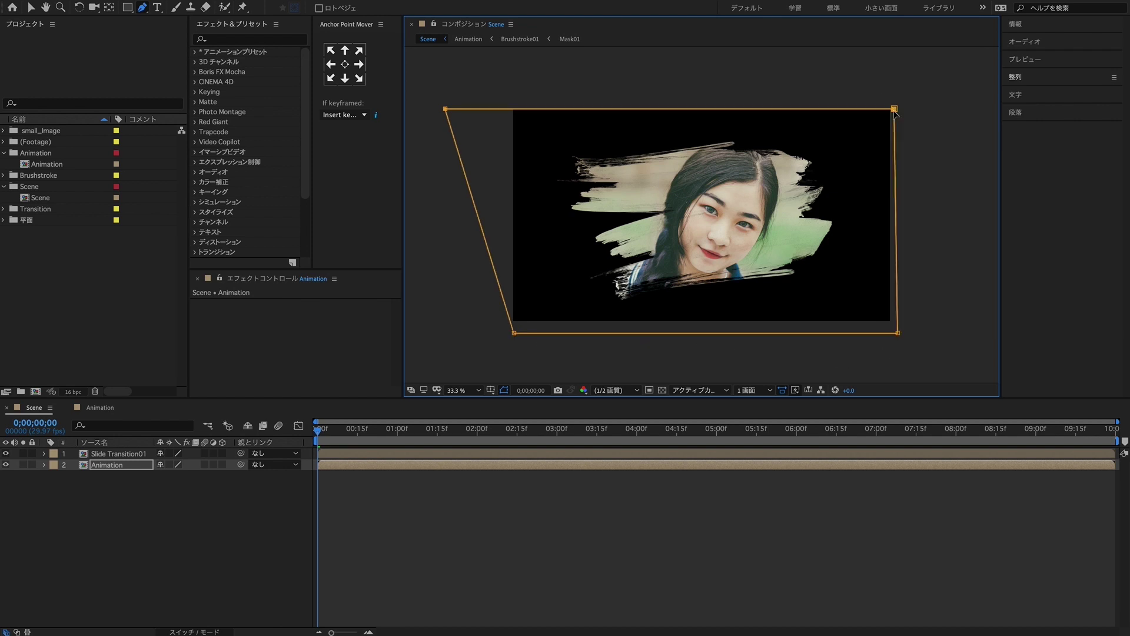
Adjust the mask's corner points so its upper, lower and right edges sit just outside the frame.
{"action": "left_click", "coordinate": [894, 109]}
{"action": "left_click_drag", "start_coordinate": [899, 334], "coordinate": [893, 325]}
{"action": "left_click", "coordinate": [514, 333]}
{"action": "left_click_drag", "start_coordinate": [513, 333], "coordinate": [514, 325]}
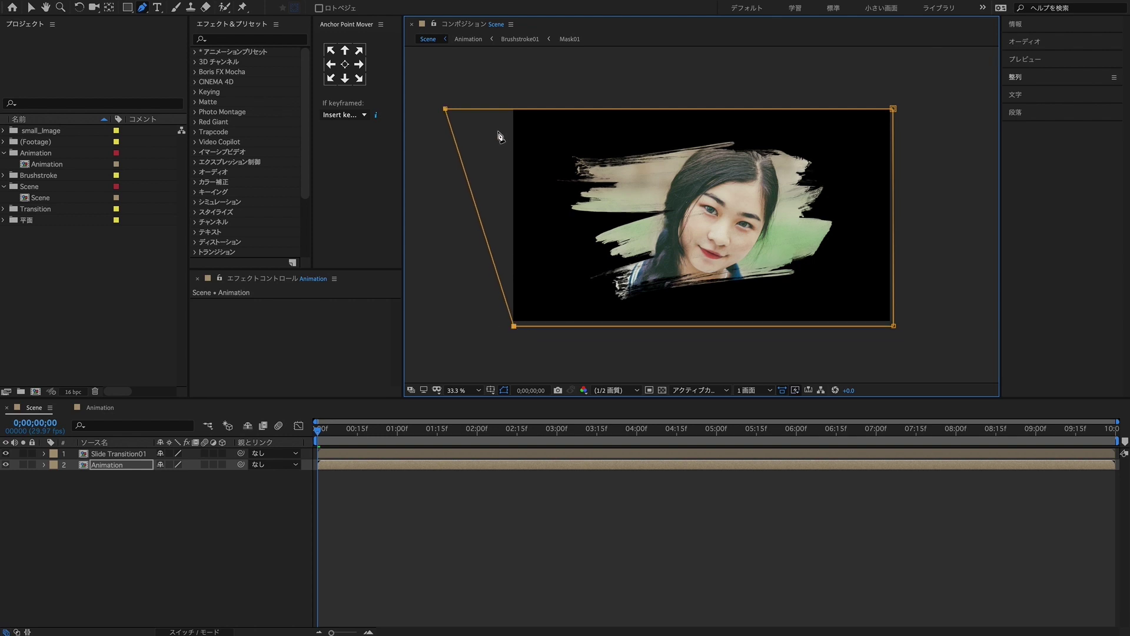
{"action": "left_click", "coordinate": [445, 109]}
{"action": "left_click_drag", "start_coordinate": [445, 108], "coordinate": [445, 105]}
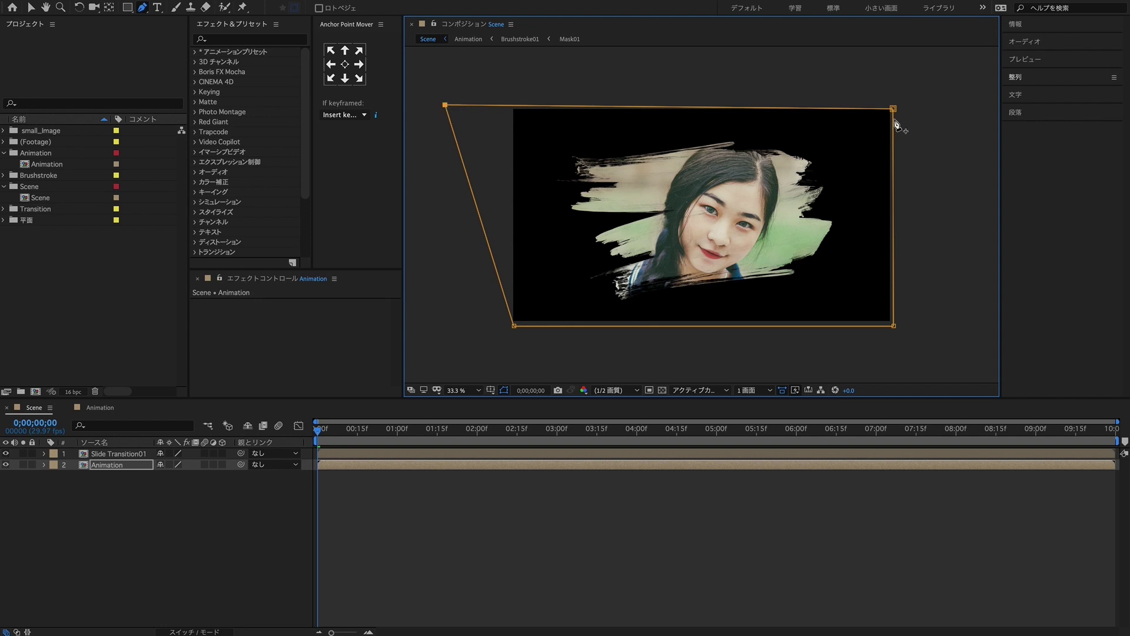
{"action": "left_click_drag", "start_coordinate": [893, 108], "coordinate": [894, 106]}
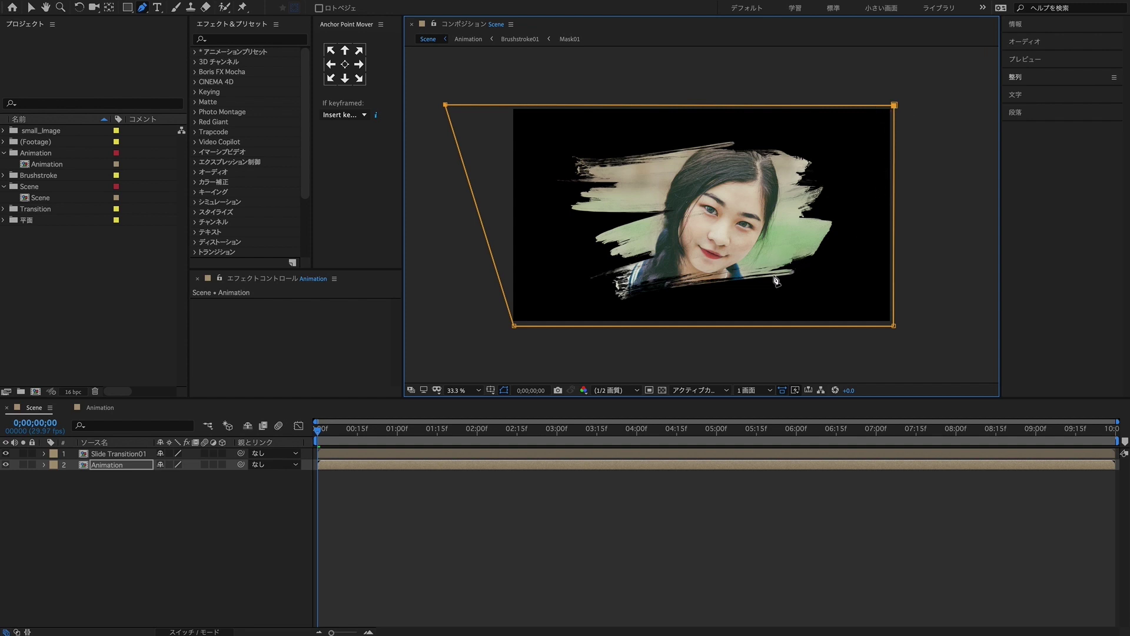
{"action": "left_click_drag", "start_coordinate": [514, 325], "coordinate": [513, 328]}
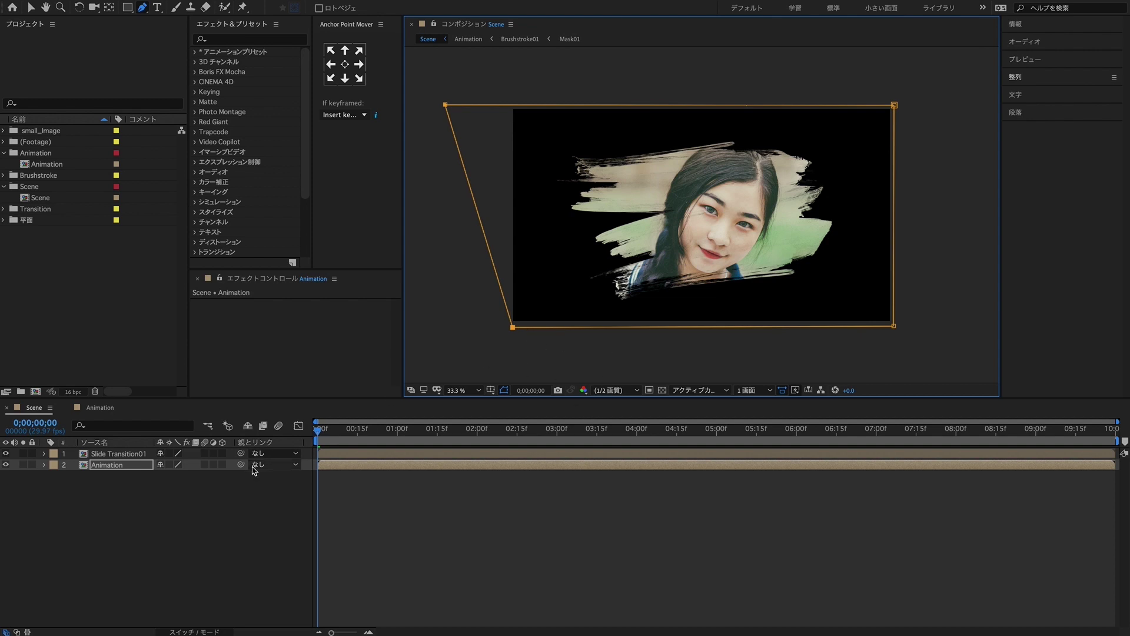
Add mask path keyframes to Mask 1 of the Animation layer at 0;00;00;00 and 0;00;01;00 and leave the Pen tool.
{"action": "left_click", "coordinate": [125, 468]}
{"action": "left_click", "coordinate": [45, 465]}
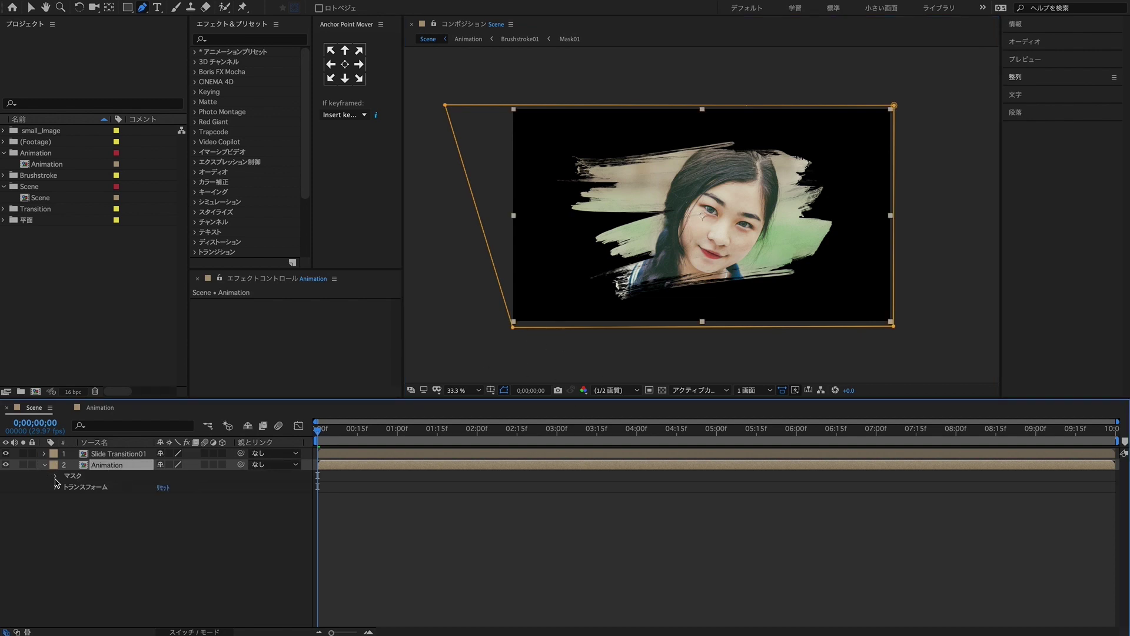
{"action": "left_click", "coordinate": [56, 477]}
{"action": "left_click", "coordinate": [66, 487]}
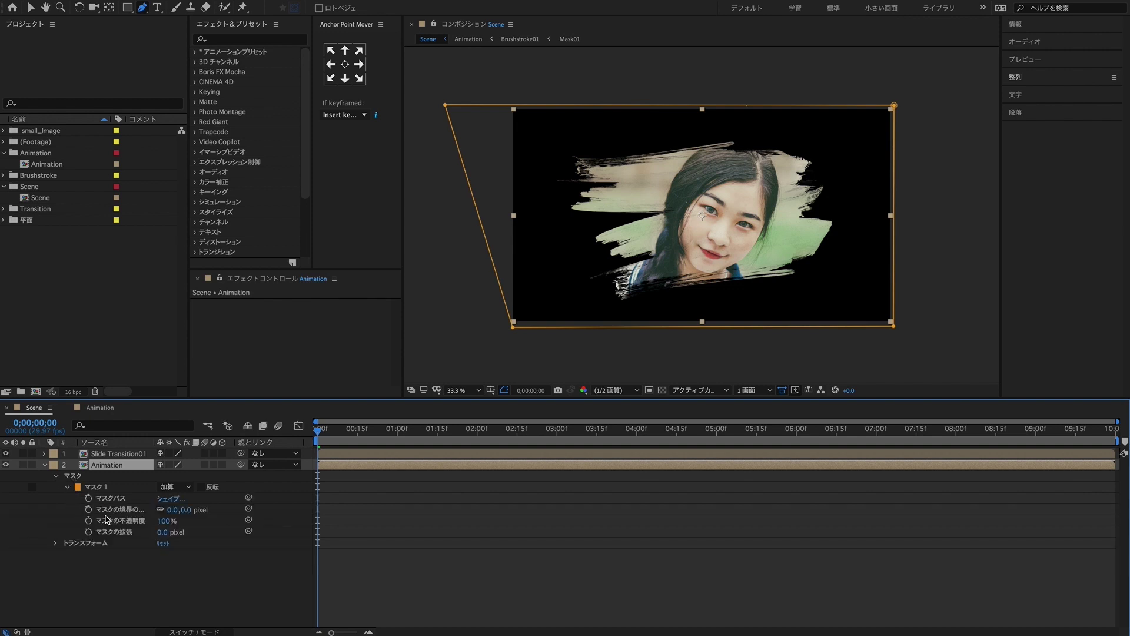
{"action": "left_click", "coordinate": [115, 514]}
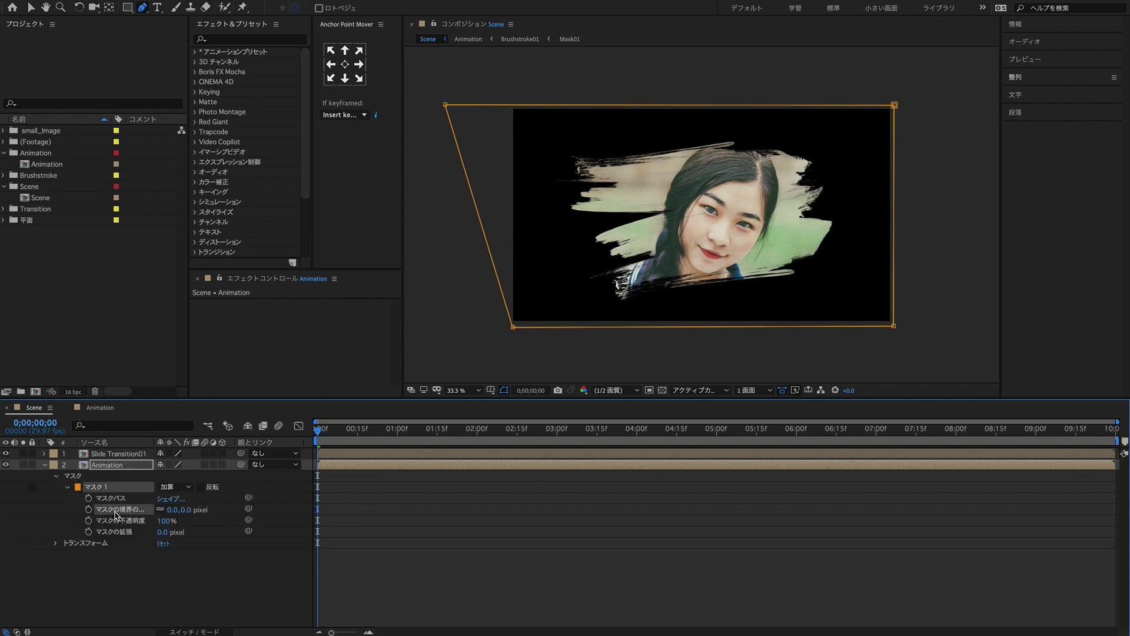
{"action": "left_click", "coordinate": [88, 498]}
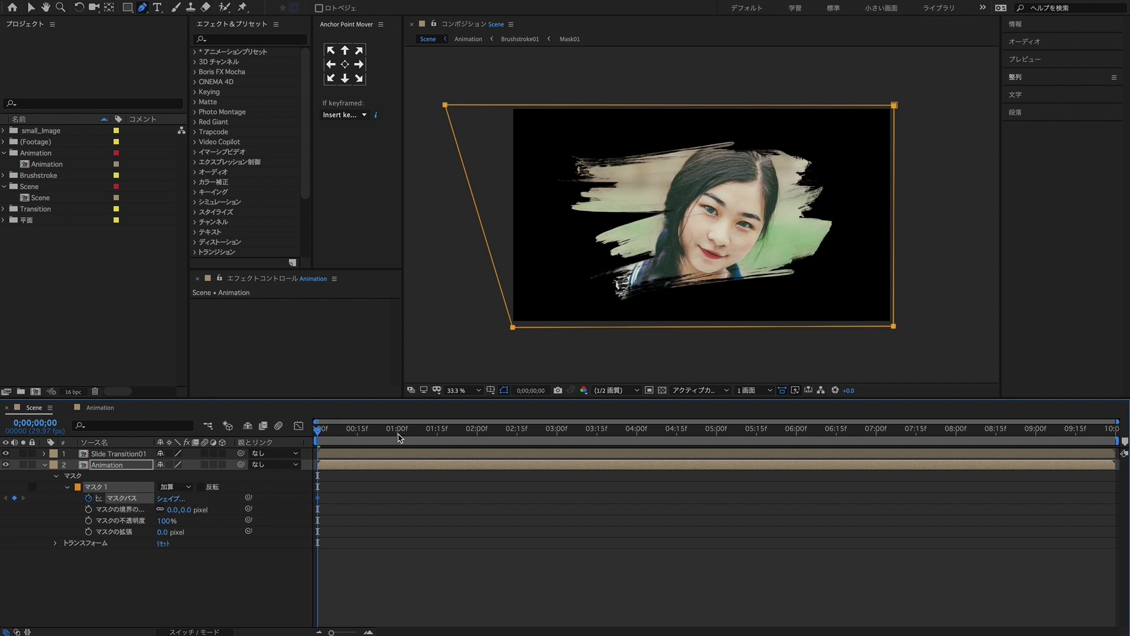
{"action": "left_click", "coordinate": [398, 434]}
{"action": "left_click", "coordinate": [15, 498]}
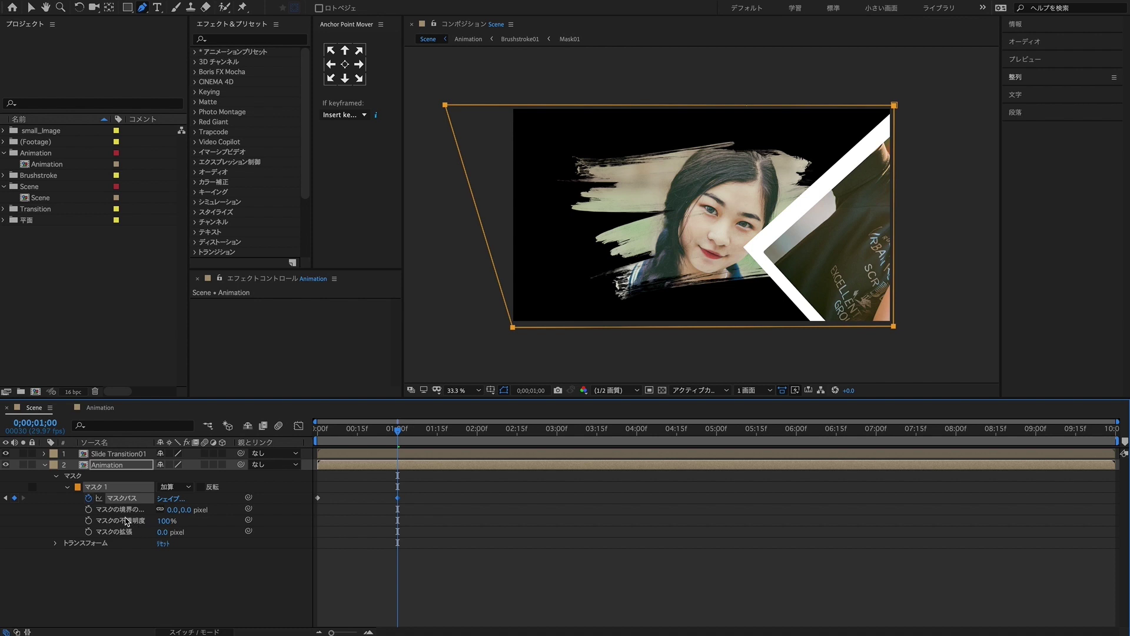
{"action": "left_click", "coordinate": [126, 520]}
{"action": "left_click", "coordinate": [31, 7]}
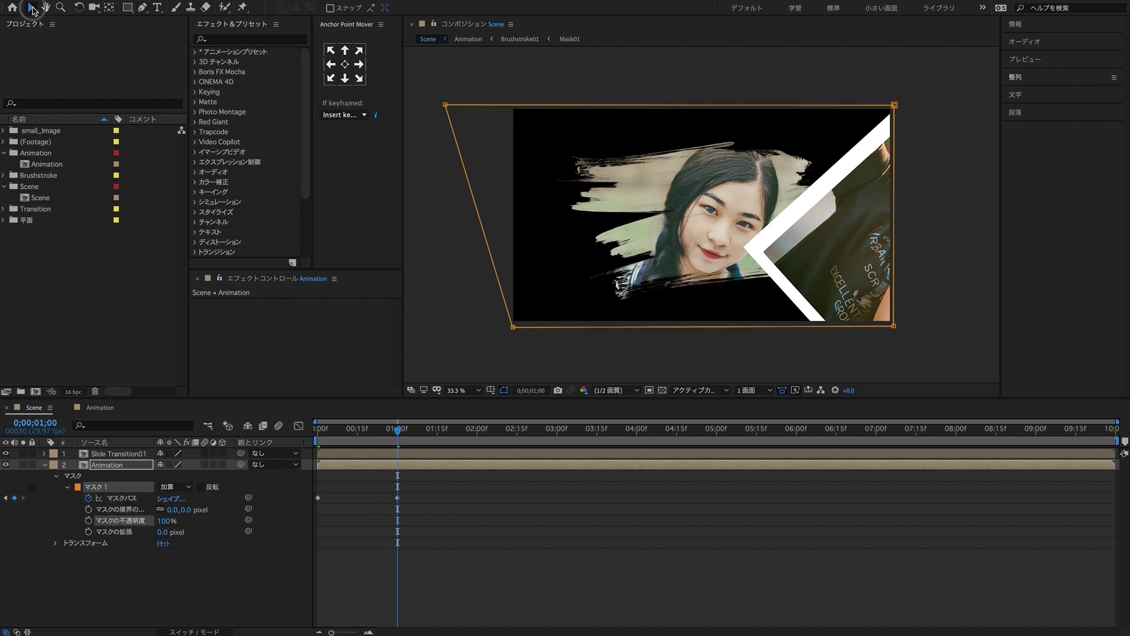
At 0;00;01;00, move the mask's two left corner points past the frame's right edge and apply Easy Ease to both mask path keyframes.
{"action": "left_click", "coordinate": [445, 107]}
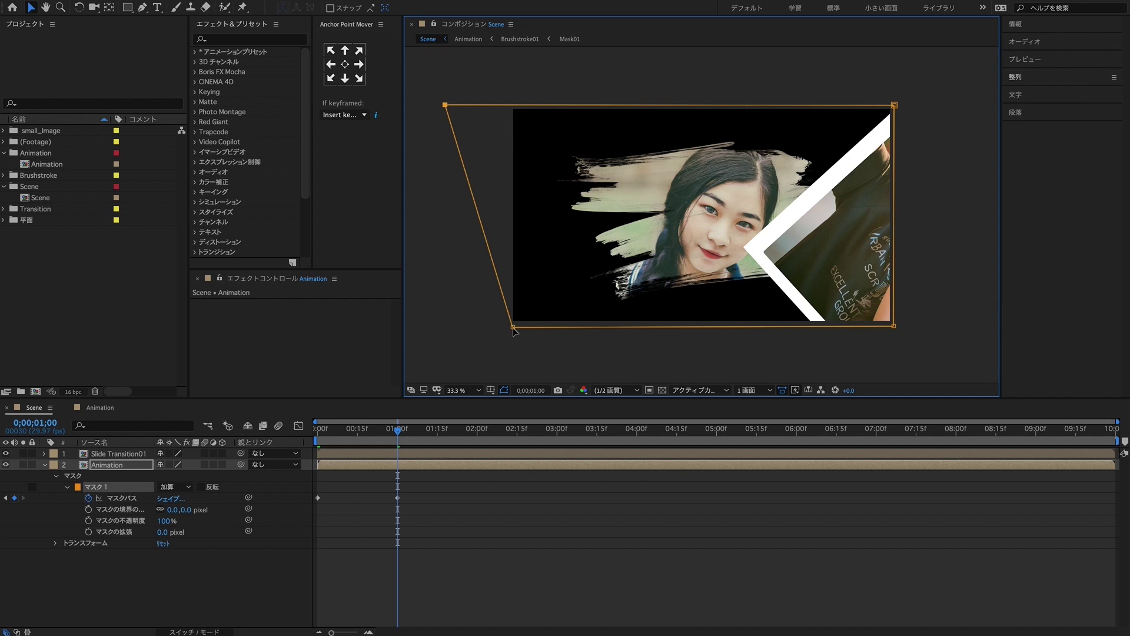
{"action": "left_click_drag", "start_coordinate": [514, 331], "coordinate": [968, 318]}
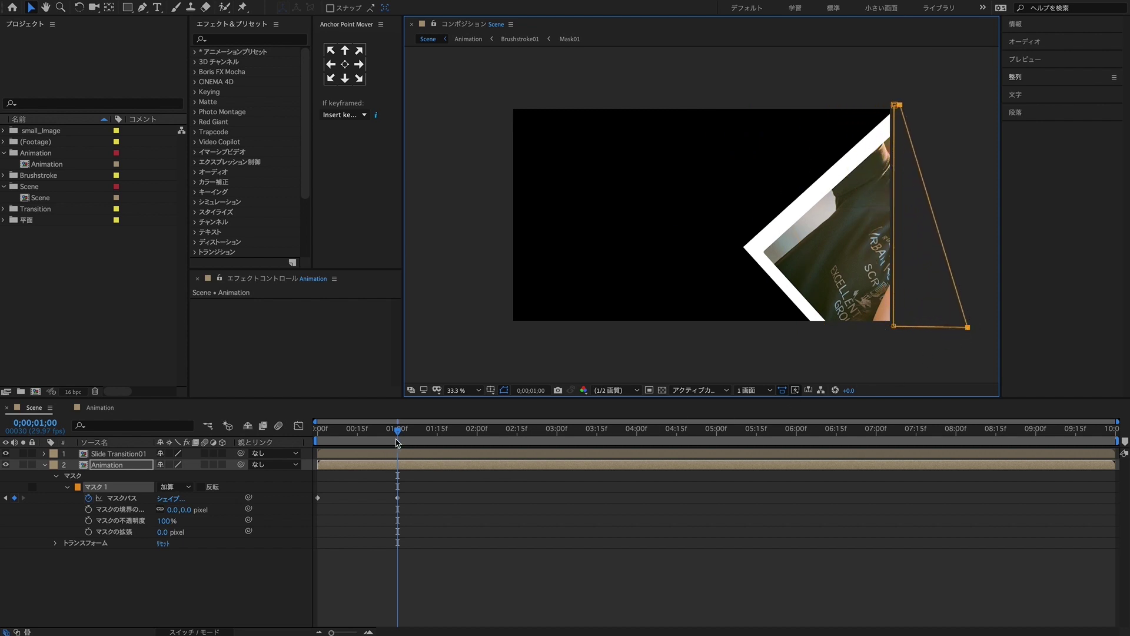
{"action": "left_click", "coordinate": [377, 501]}
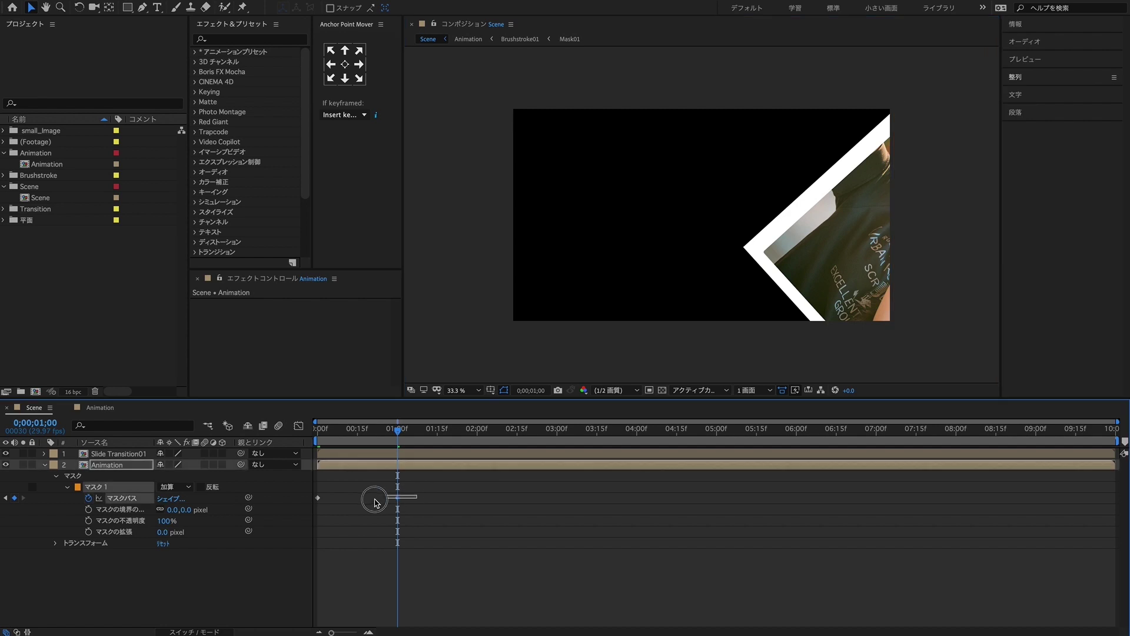
{"action": "left_click", "coordinate": [318, 500]}
{"action": "right_click", "coordinate": [319, 501]}
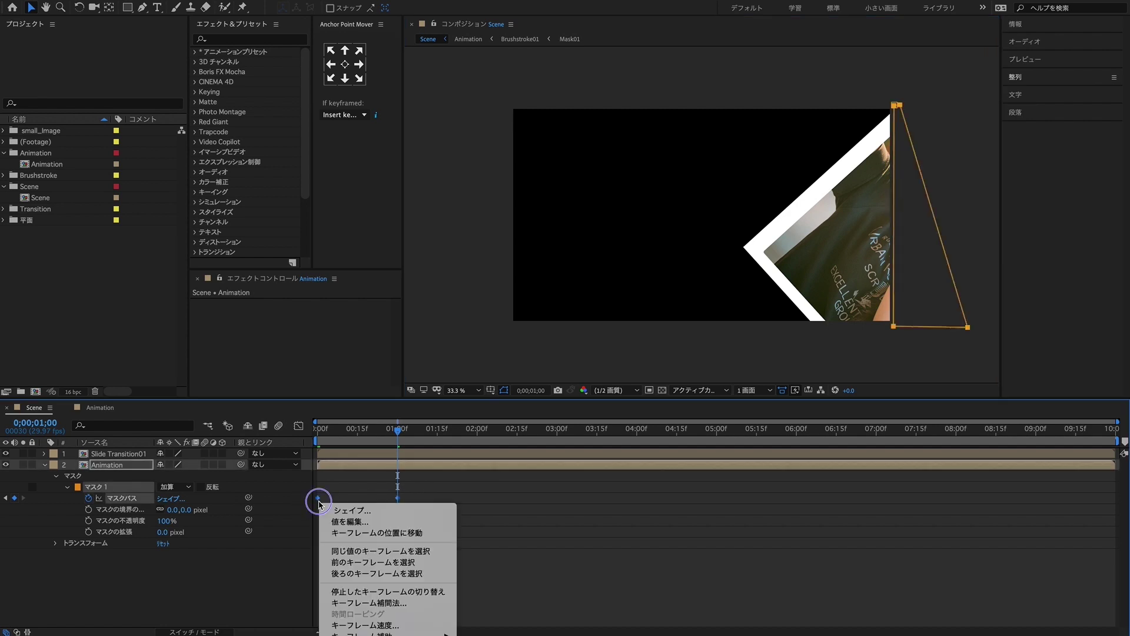
{"action": "mouse_move", "coordinate": [388, 634]}
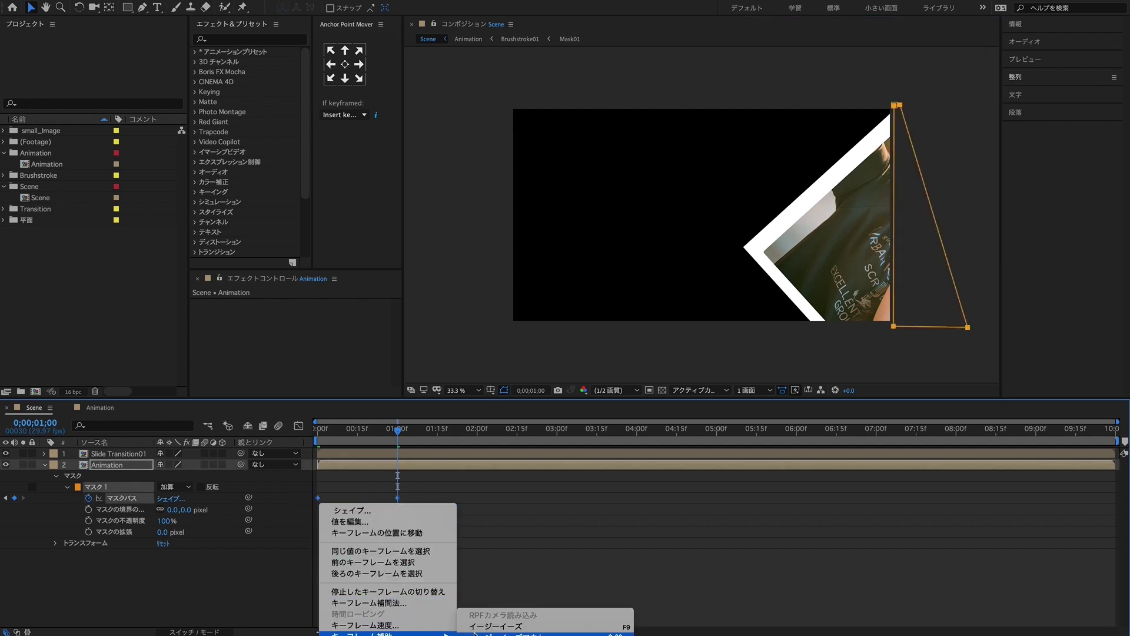
{"action": "left_click", "coordinate": [494, 627]}
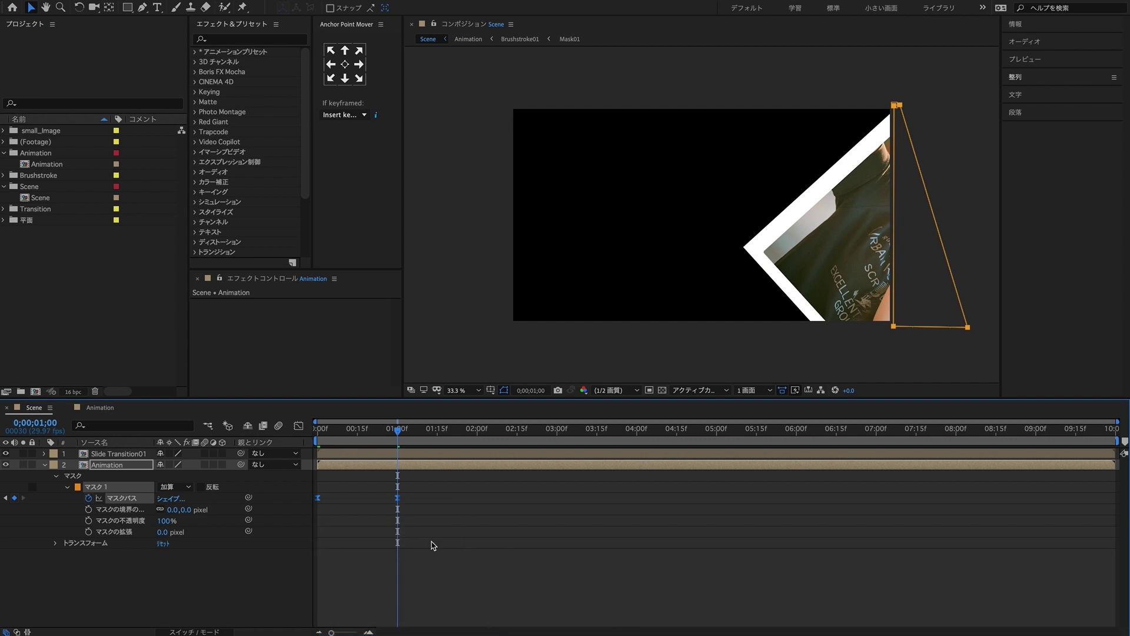
Reshape the mask path's easing curve in the Graph Editor with a speed handle and preview the wipe from 0;00;00;00.
{"action": "left_click", "coordinate": [298, 425]}
{"action": "left_click_drag", "start_coordinate": [411, 596], "coordinate": [358, 599]}
{"action": "left_click", "coordinate": [298, 425]}
{"action": "left_click_drag", "start_coordinate": [342, 439], "coordinate": [307, 438]}
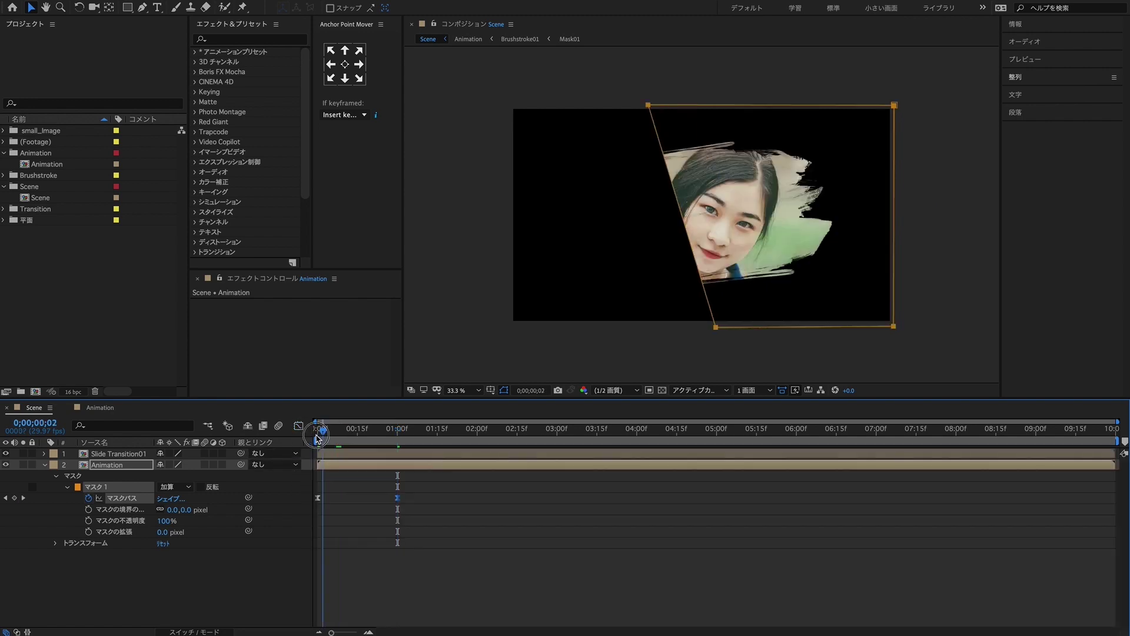
{"action": "key", "text": "space"}
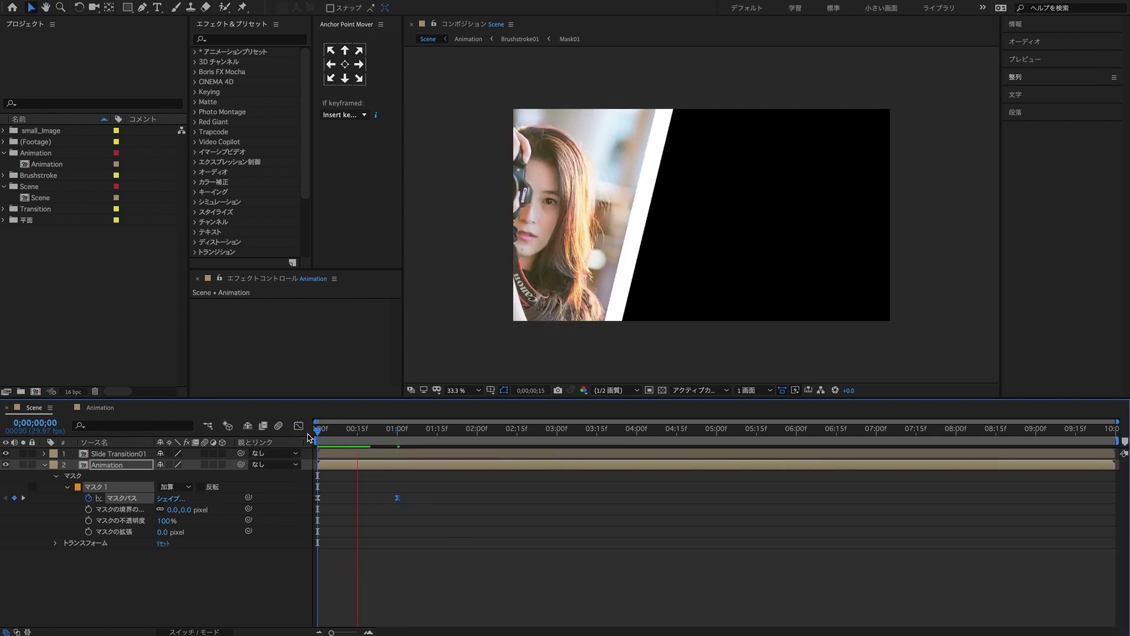
{"action": "key", "text": "space"}
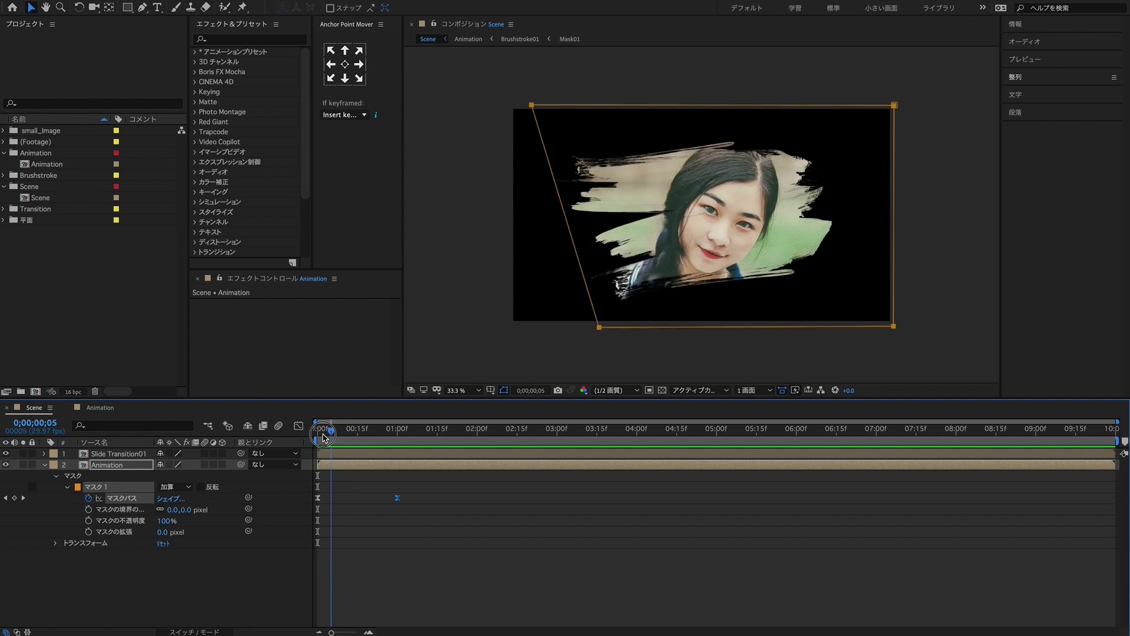
Set Mask 1 of the Animation layer to Subtract (減算) and shift the Slide Transition01 layer about 10 frames earlier.
{"action": "left_click", "coordinate": [175, 486]}
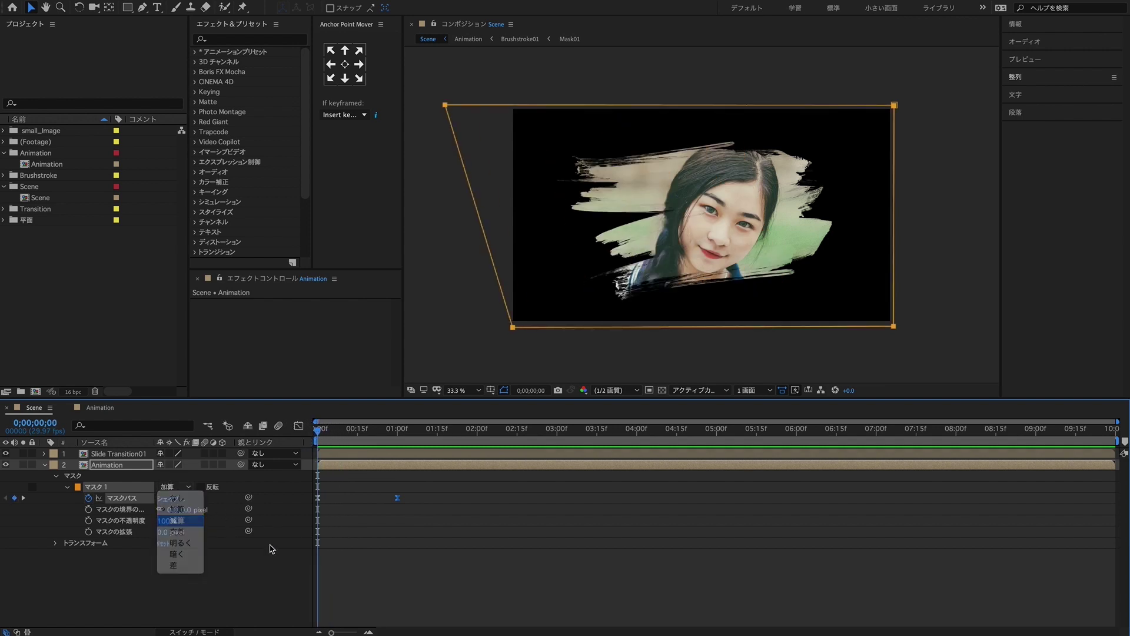
{"action": "left_click", "coordinate": [183, 520]}
{"action": "left_click", "coordinate": [328, 452]}
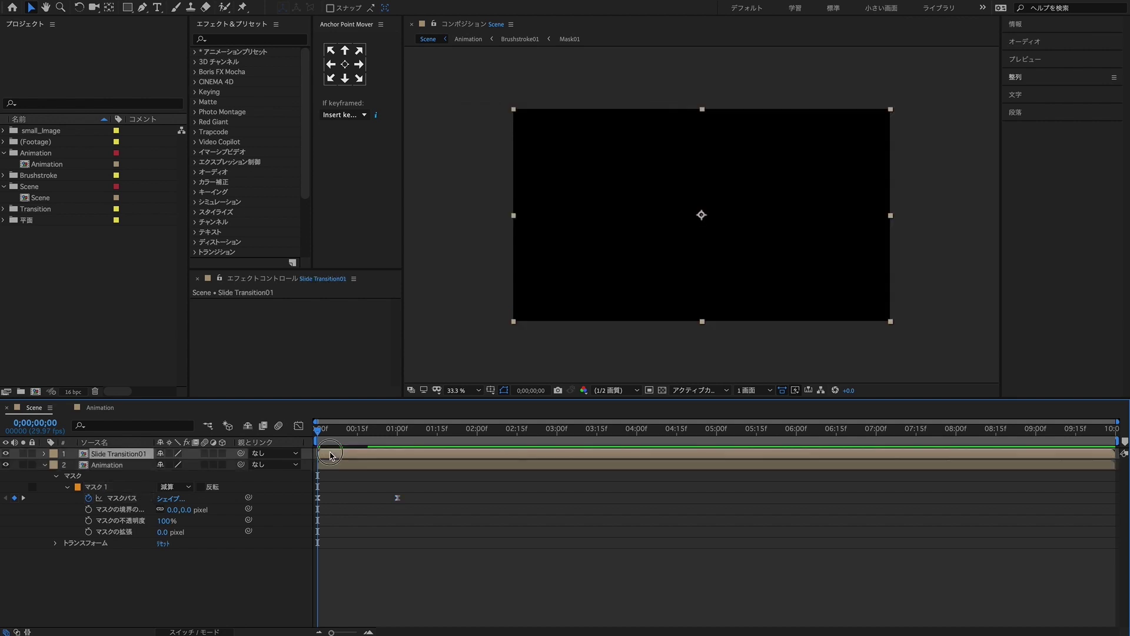
{"action": "left_click_drag", "start_coordinate": [388, 459], "coordinate": [361, 458]}
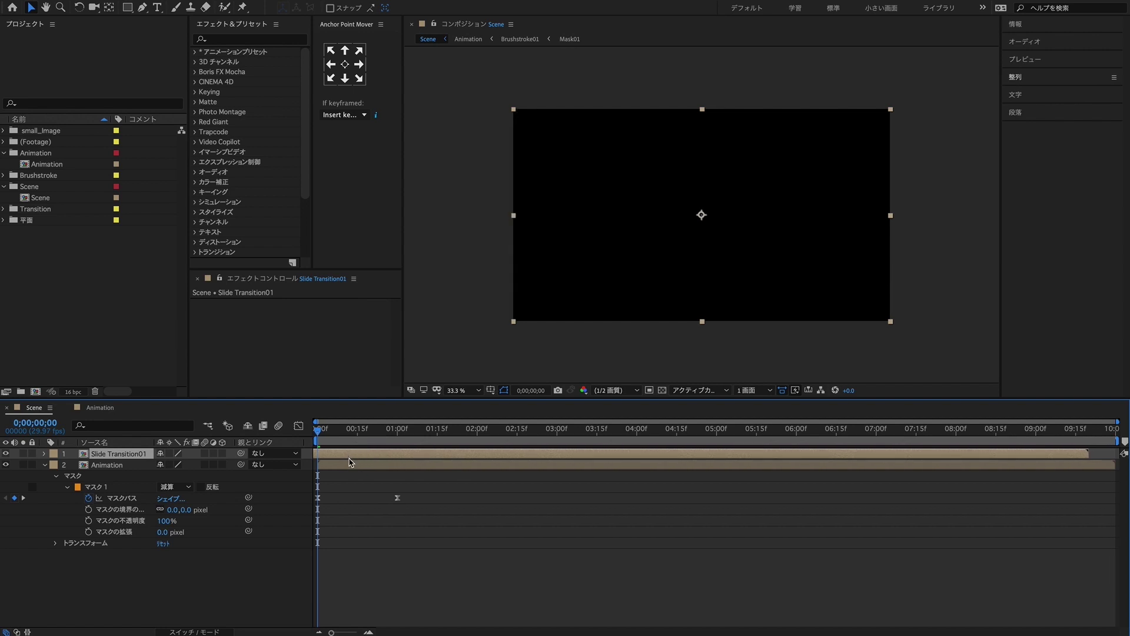
Play the Scene composition from 0;00;00;00 to check the wipe against the flying frame, ending at 0;00;01;12.
{"action": "left_click", "coordinate": [329, 470]}
{"action": "key", "text": "space"}
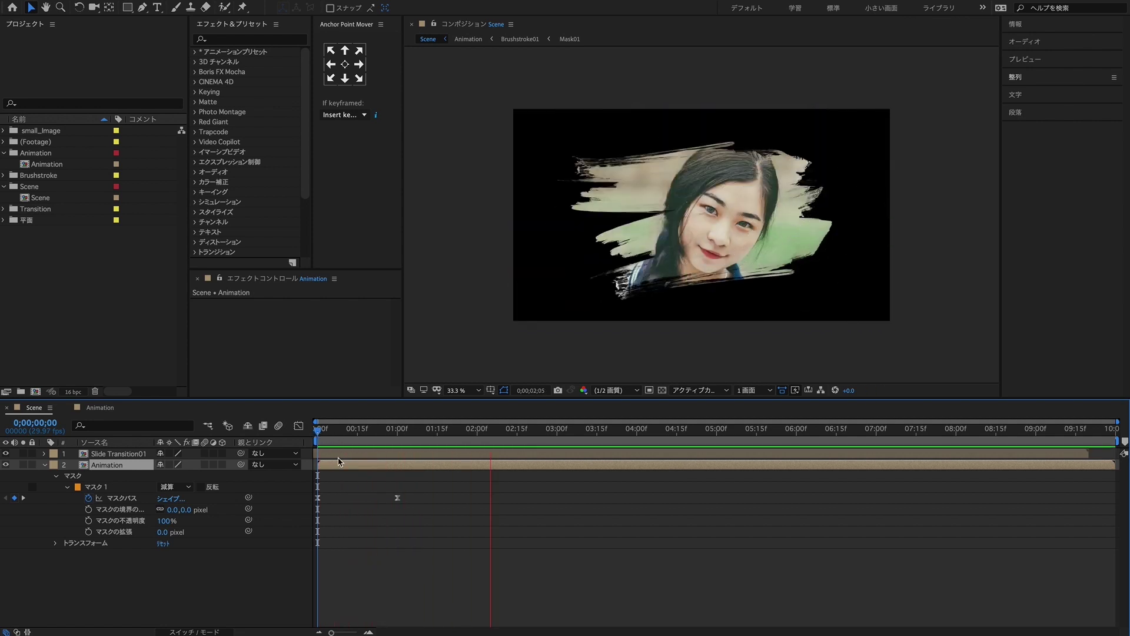
{"action": "mouse_move", "coordinate": [319, 434]}
{"action": "left_mouse_down"}
{"action": "mouse_move", "coordinate": [410, 448]}
{"action": "mouse_move", "coordinate": [319, 438]}
{"action": "left_mouse_up"}
{"action": "key", "text": "space"}
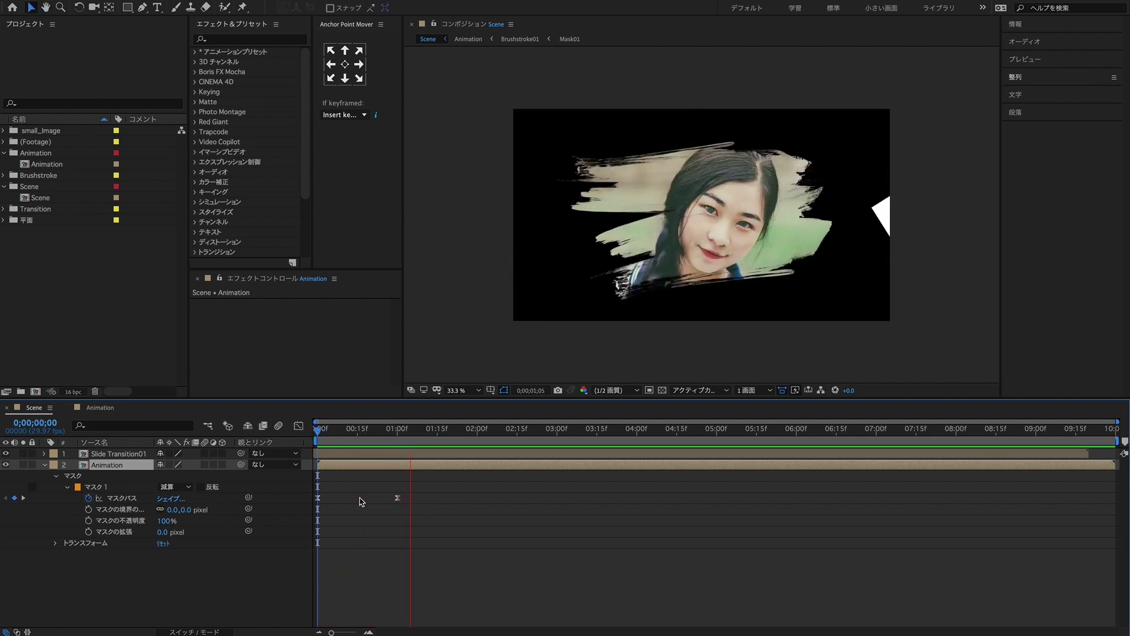
{"action": "left_click", "coordinate": [318, 434]}
{"action": "key", "text": "space"}
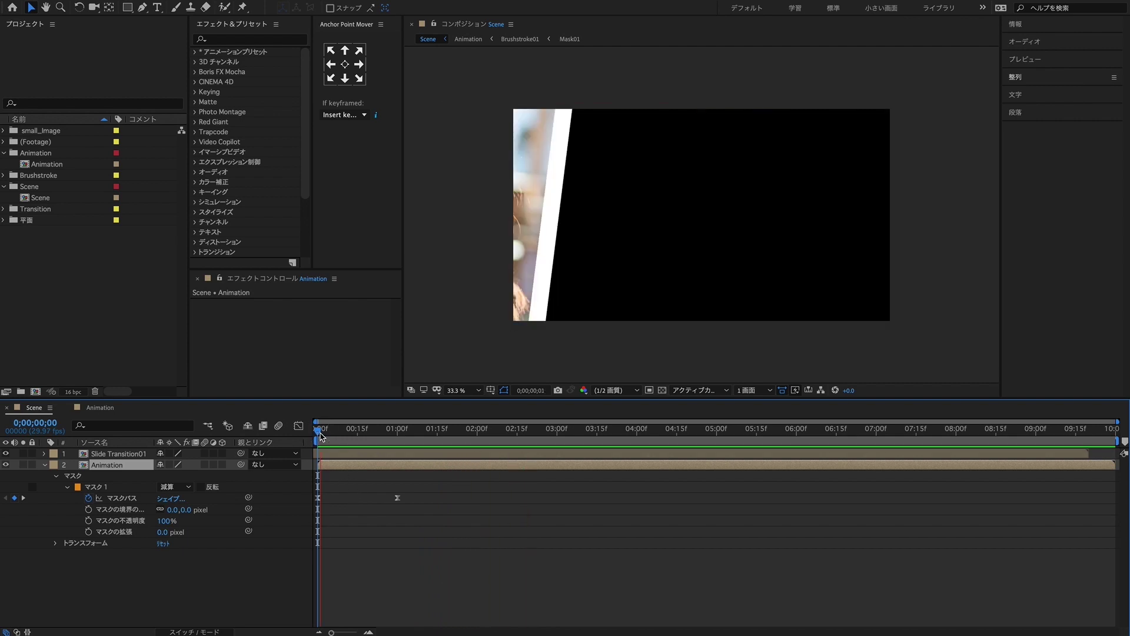
{"action": "left_click_drag", "start_coordinate": [320, 435], "coordinate": [432, 449]}
Collapse the Animation layer's properties and add a new null object in the Animation composition.
{"action": "left_click", "coordinate": [44, 465]}
{"action": "left_click", "coordinate": [96, 409]}
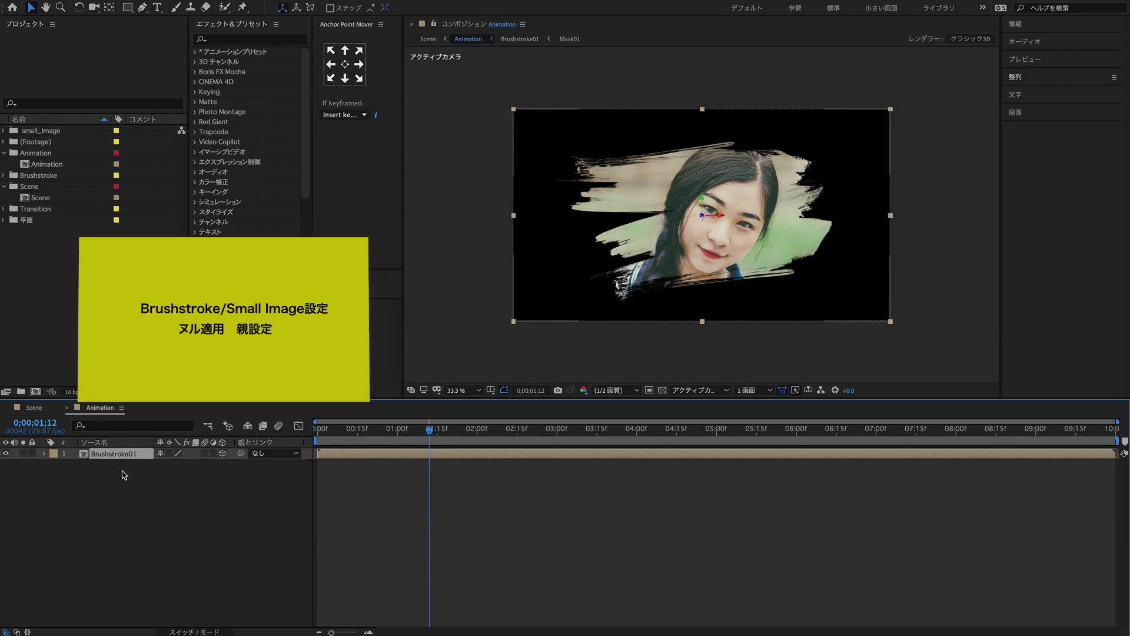
{"action": "right_click", "coordinate": [103, 484]}
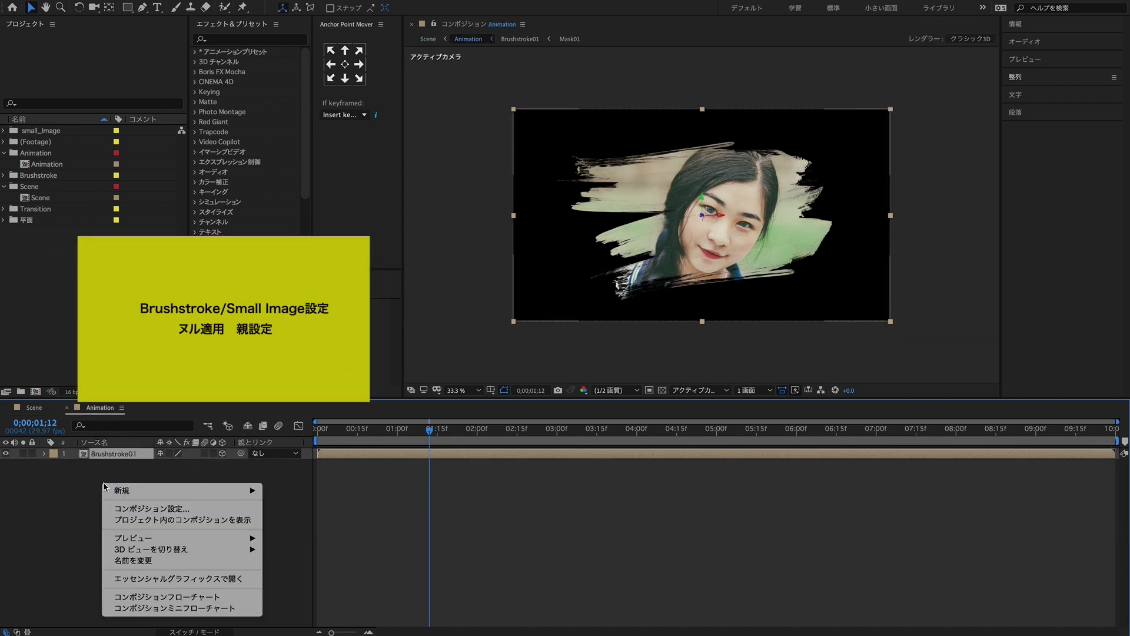
{"action": "mouse_move", "coordinate": [171, 493]}
{"action": "left_click", "coordinate": [316, 555]}
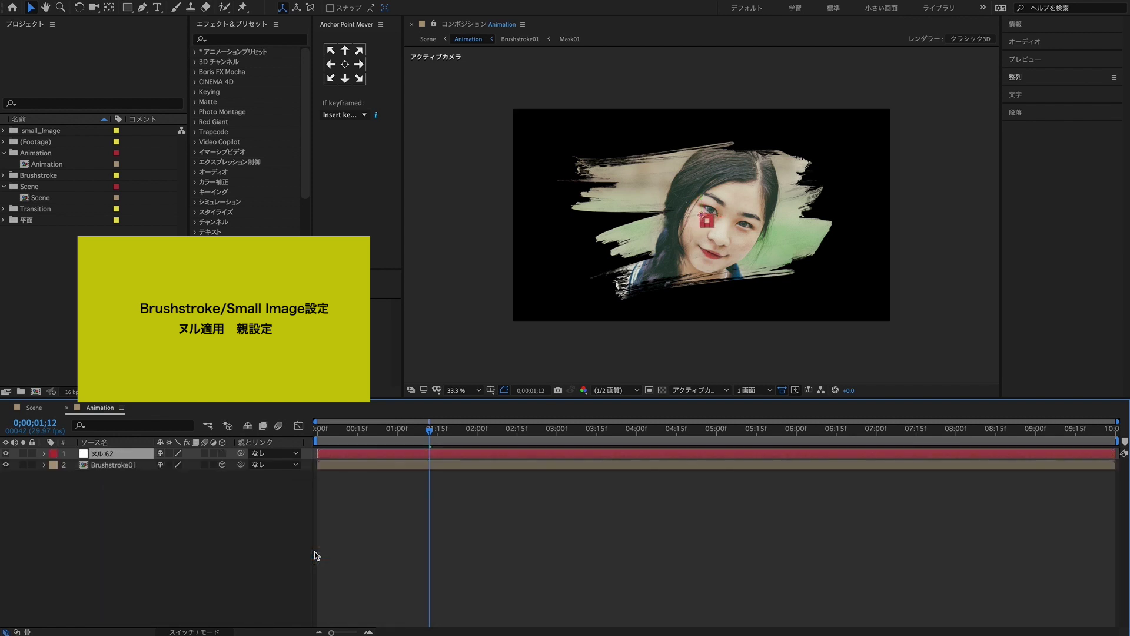
Turn the null into a 3D layer named Brushstroke and make it the parent of the Brushstroke01 layer.
{"action": "left_click", "coordinate": [129, 465]}
{"action": "key", "text": "Return"}
{"action": "key", "text": "ctrl+c"}
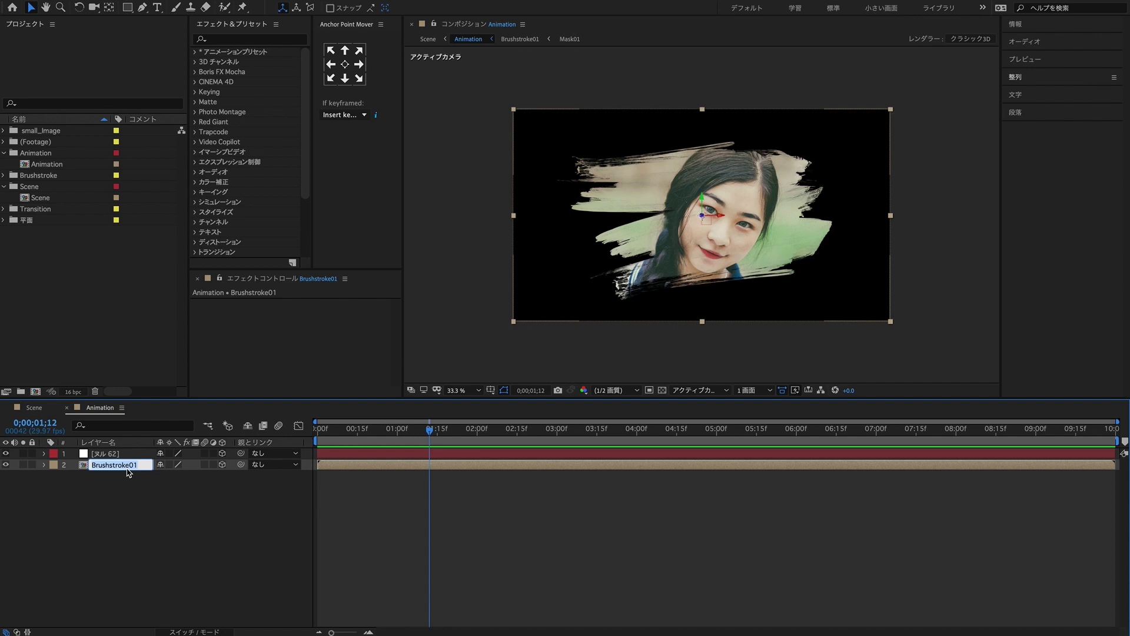
{"action": "left_click", "coordinate": [124, 455]}
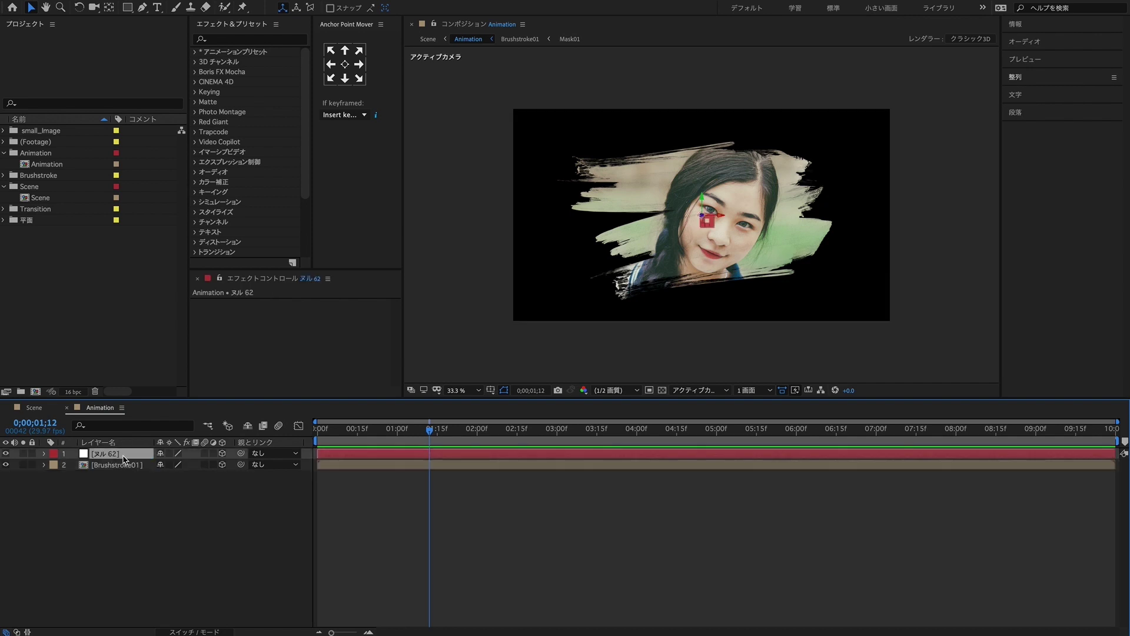
{"action": "key", "text": "Return"}
{"action": "key", "text": "ctrl+v"}
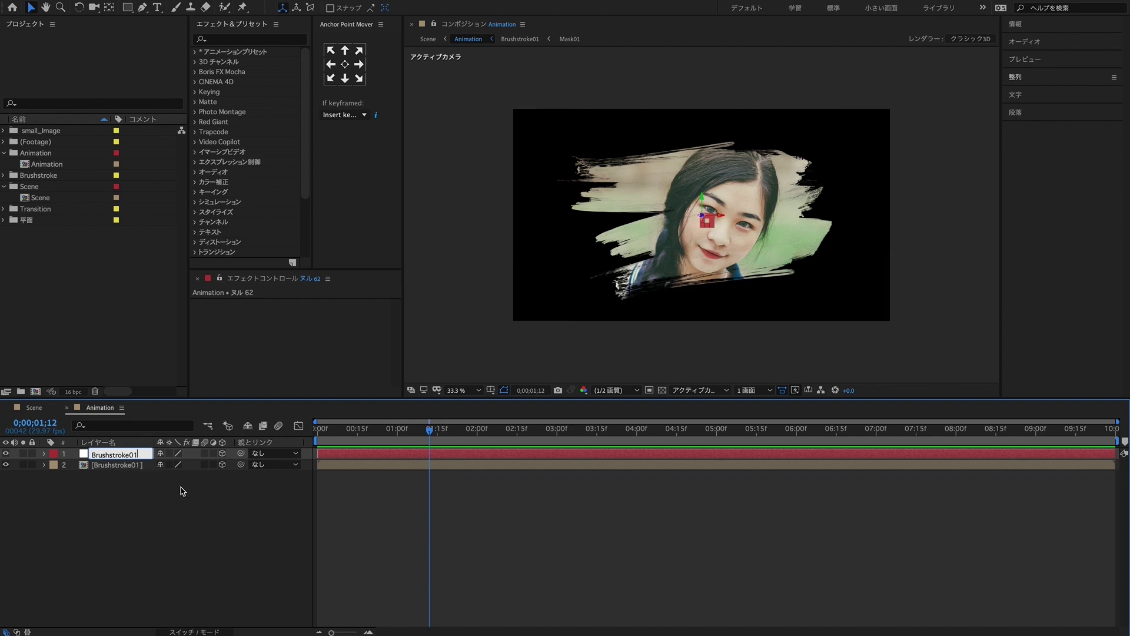
{"action": "left_click", "coordinate": [160, 515]}
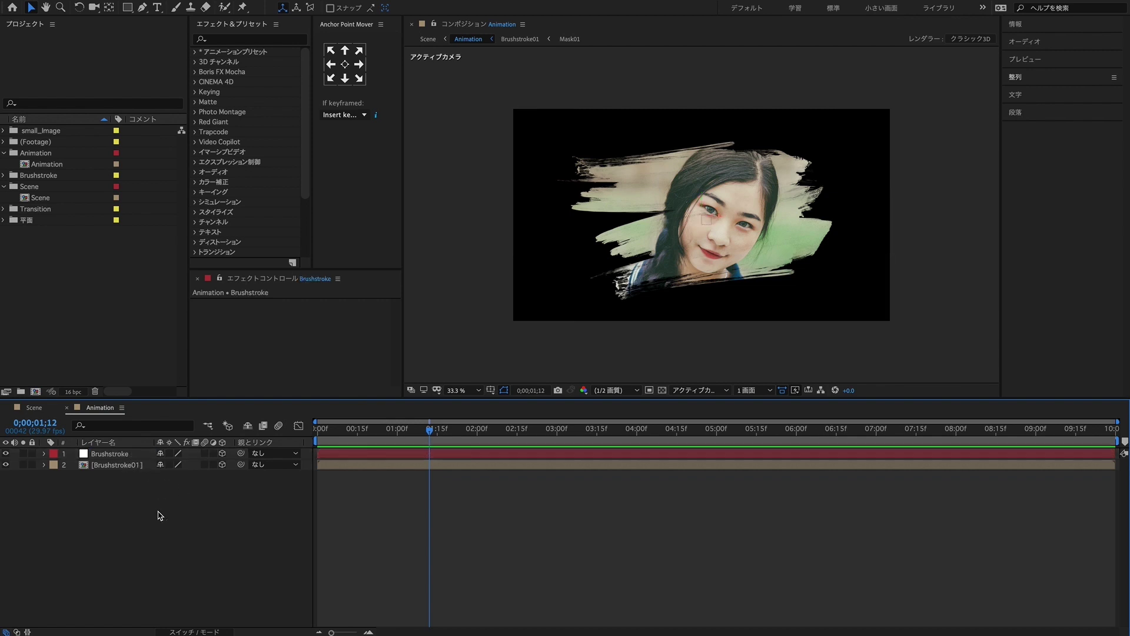
{"action": "left_click_drag", "start_coordinate": [241, 465], "coordinate": [119, 456]}
{"action": "left_click", "coordinate": [119, 457]}
Add a two-node camera with the 24mm preset to the Animation composition.
{"action": "right_click", "coordinate": [126, 585]}
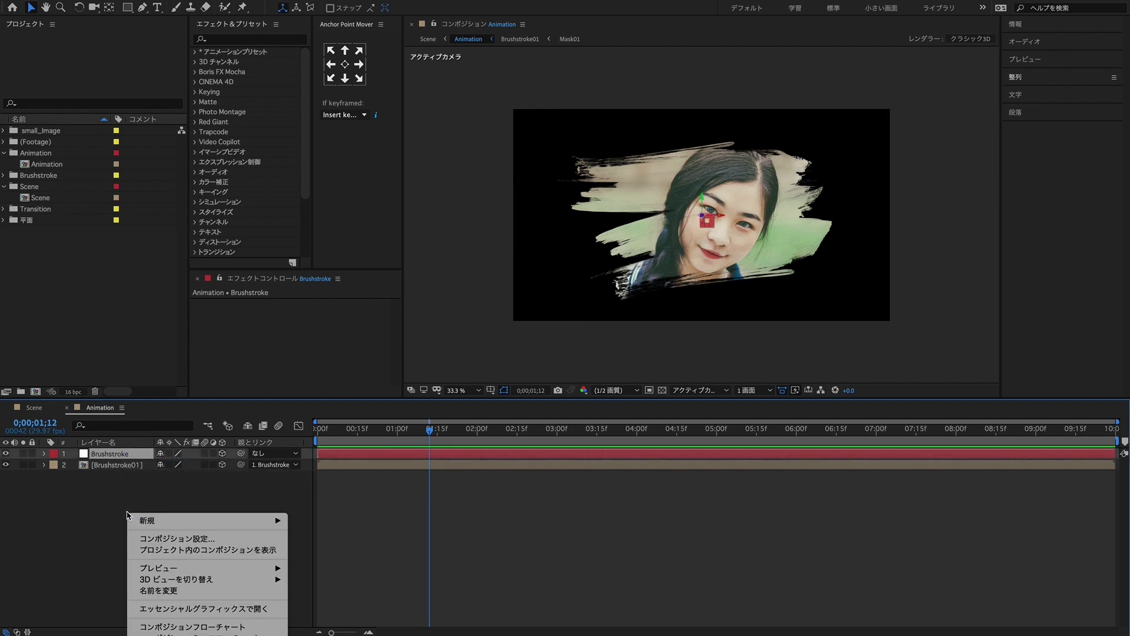
{"action": "mouse_move", "coordinate": [151, 521]}
{"action": "left_click", "coordinate": [336, 572]}
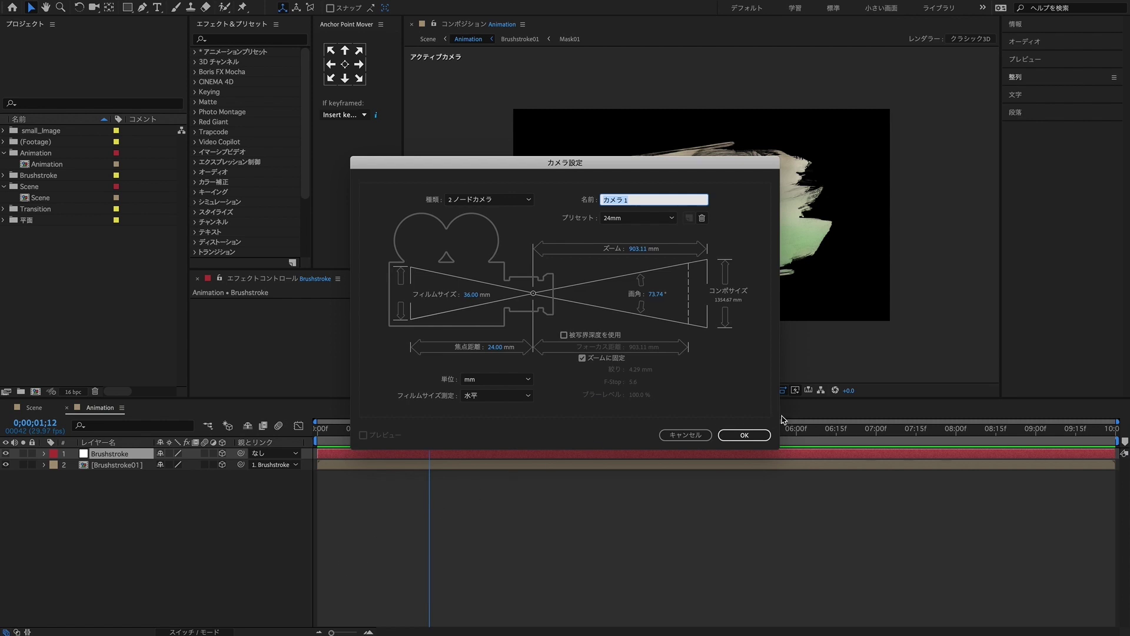
{"action": "left_click", "coordinate": [764, 434]}
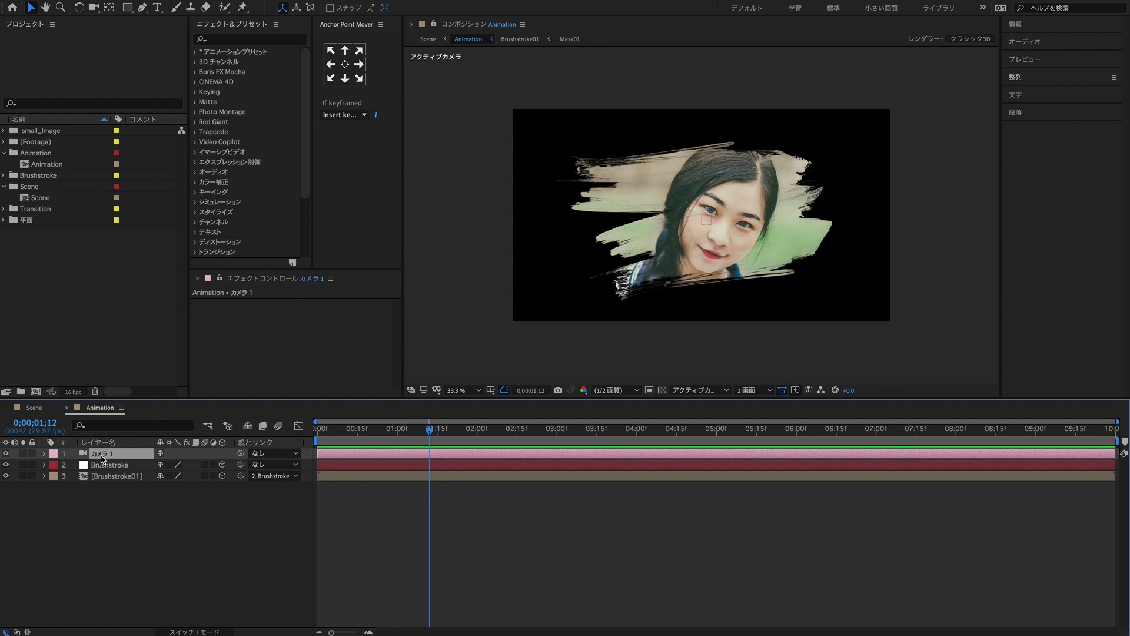
Show two side-by-side views and add Position and Z Rotation keyframes to the camera at 0;00;00;00.
{"action": "key", "text": "p"}
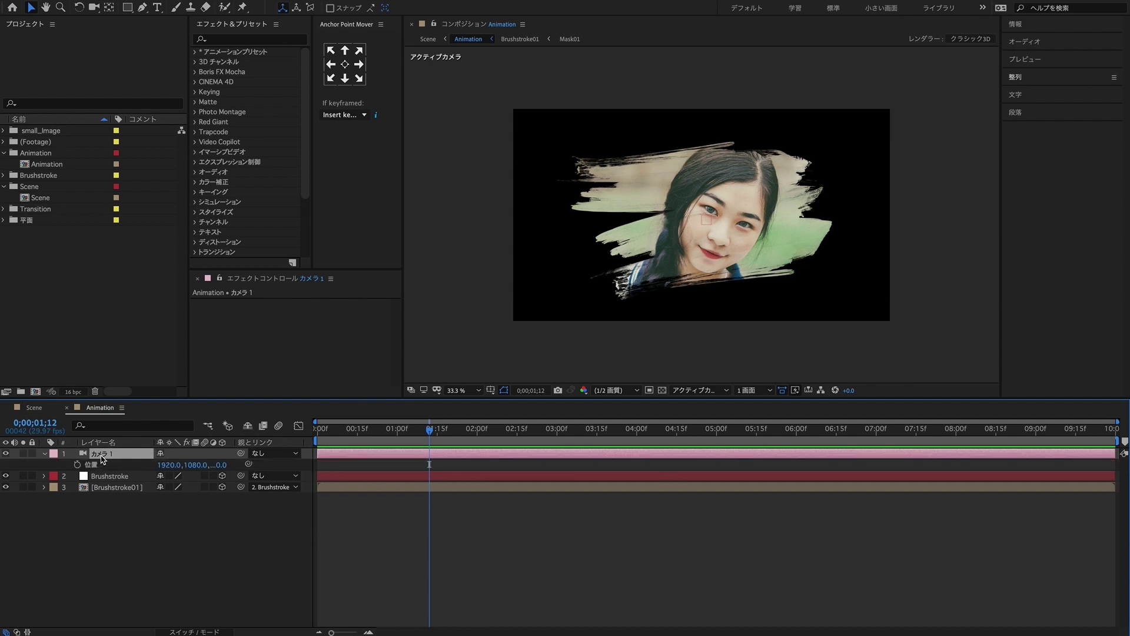
{"action": "key", "text": "shift+r"}
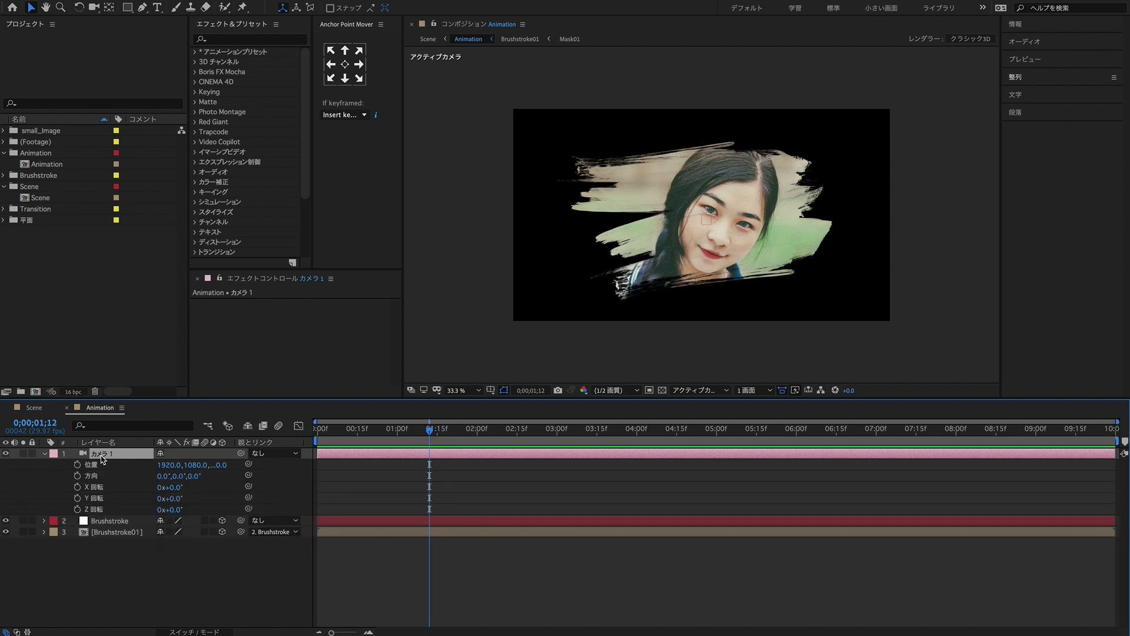
{"action": "left_click_drag", "start_coordinate": [431, 446], "coordinate": [306, 439]}
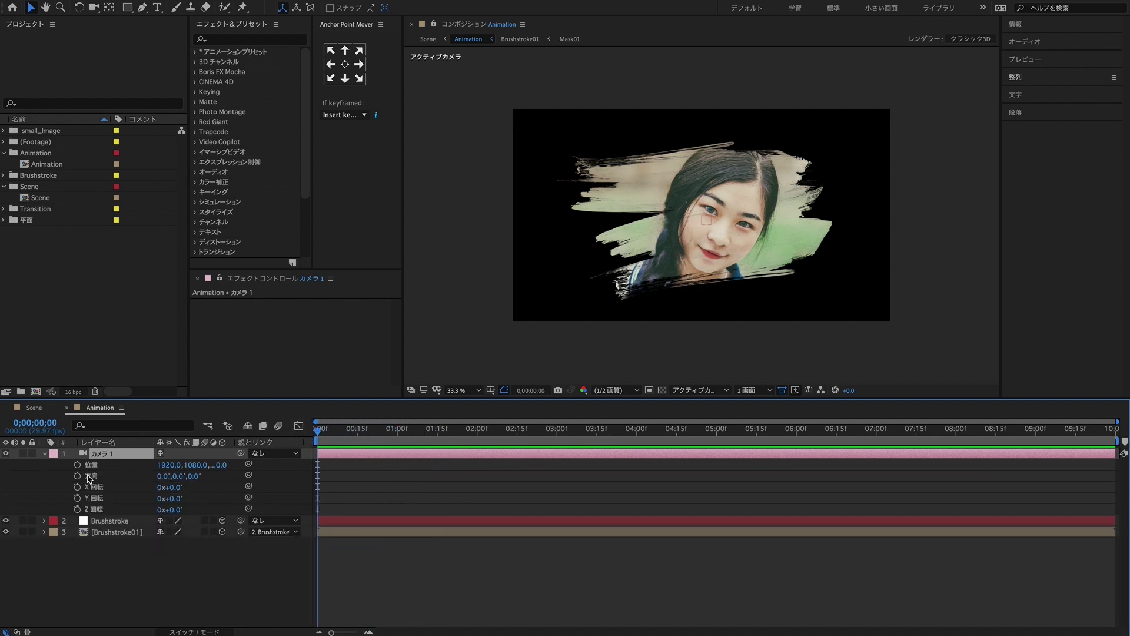
{"action": "left_click", "coordinate": [747, 391]}
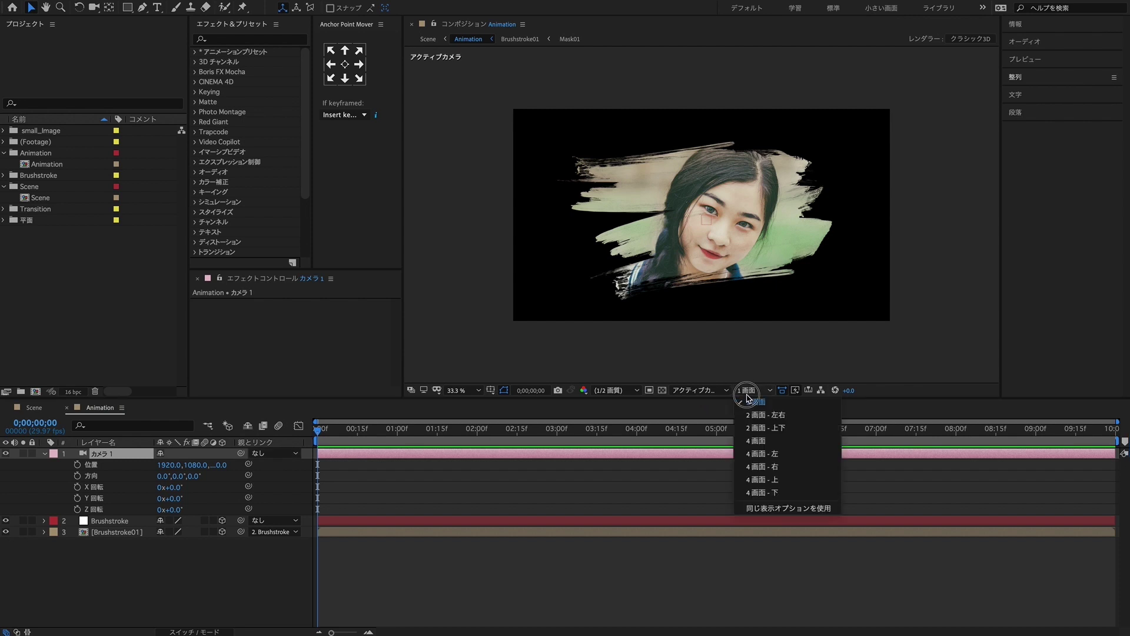
{"action": "left_click", "coordinate": [752, 415]}
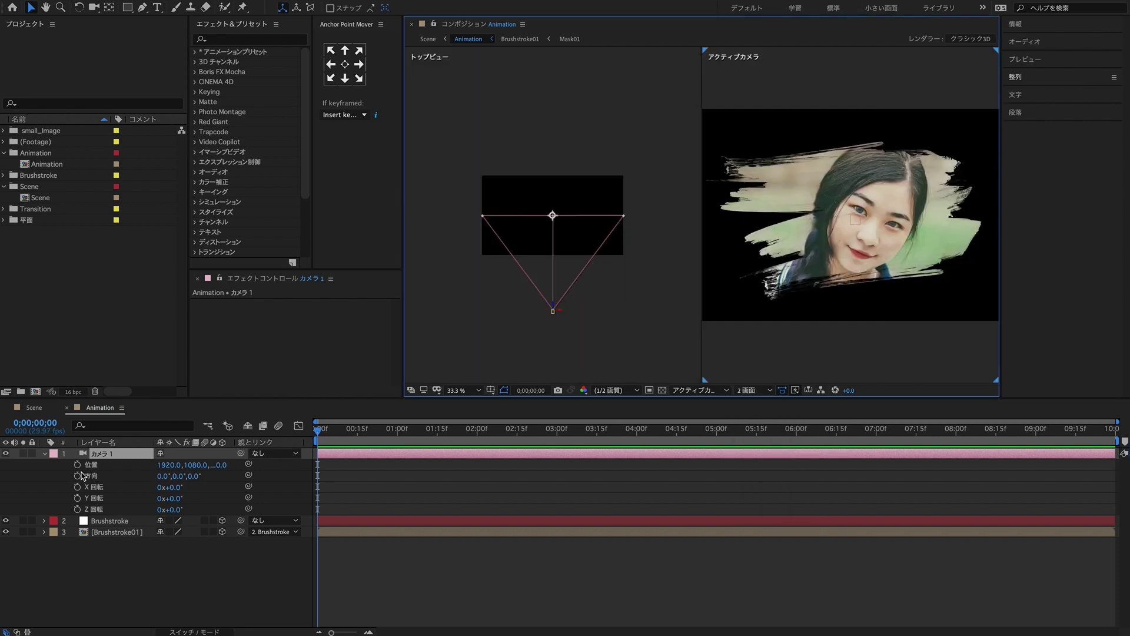
{"action": "left_click", "coordinate": [77, 464]}
{"action": "left_click", "coordinate": [77, 510]}
At 0;00;09;29, set the camera's Z position to -8200 and its Z Rotation to 5°.
{"action": "left_click_drag", "start_coordinate": [340, 435], "coordinate": [1114, 477]}
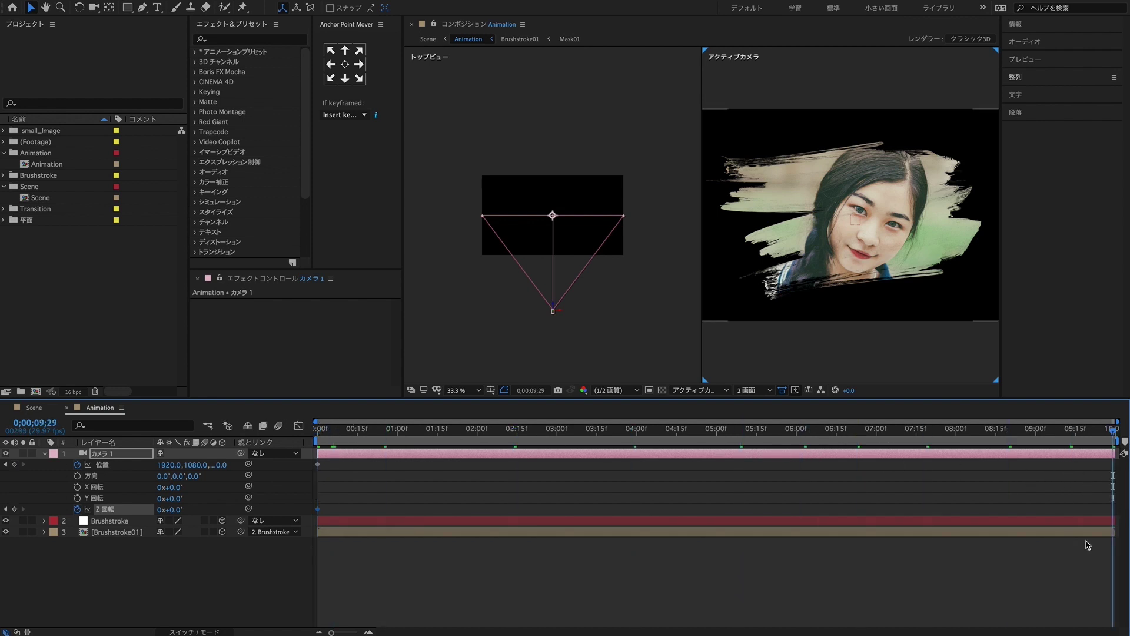
{"action": "left_click", "coordinate": [226, 465]}
{"action": "type", "text": "-2560"}
{"action": "type", "text": "-8200"}
{"action": "key", "text": "Return"}
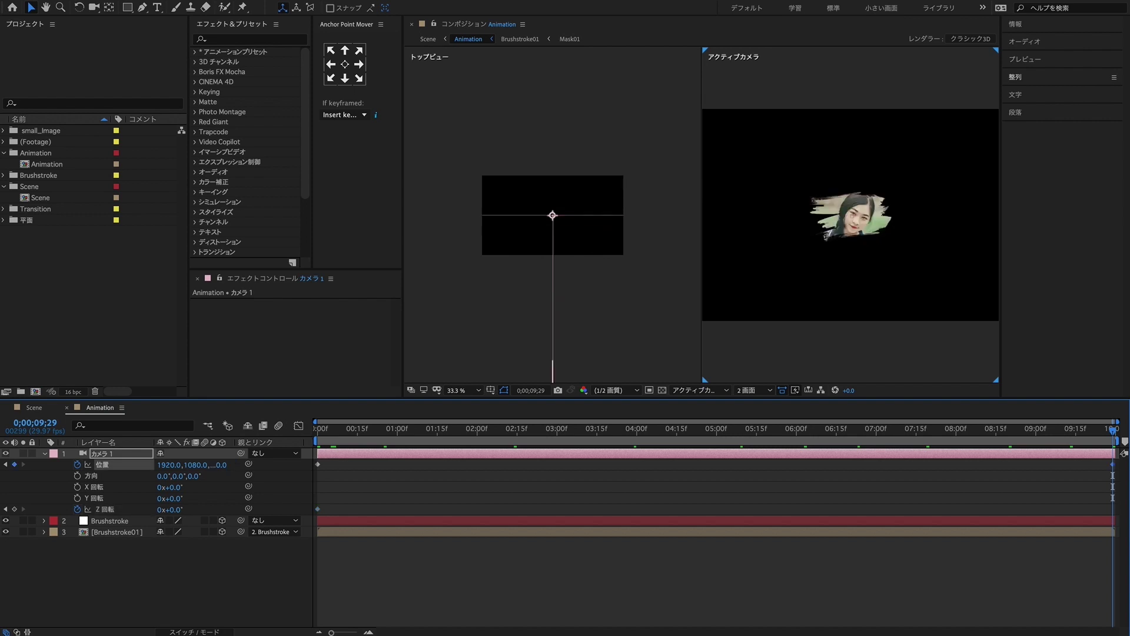
{"action": "left_click", "coordinate": [176, 510]}
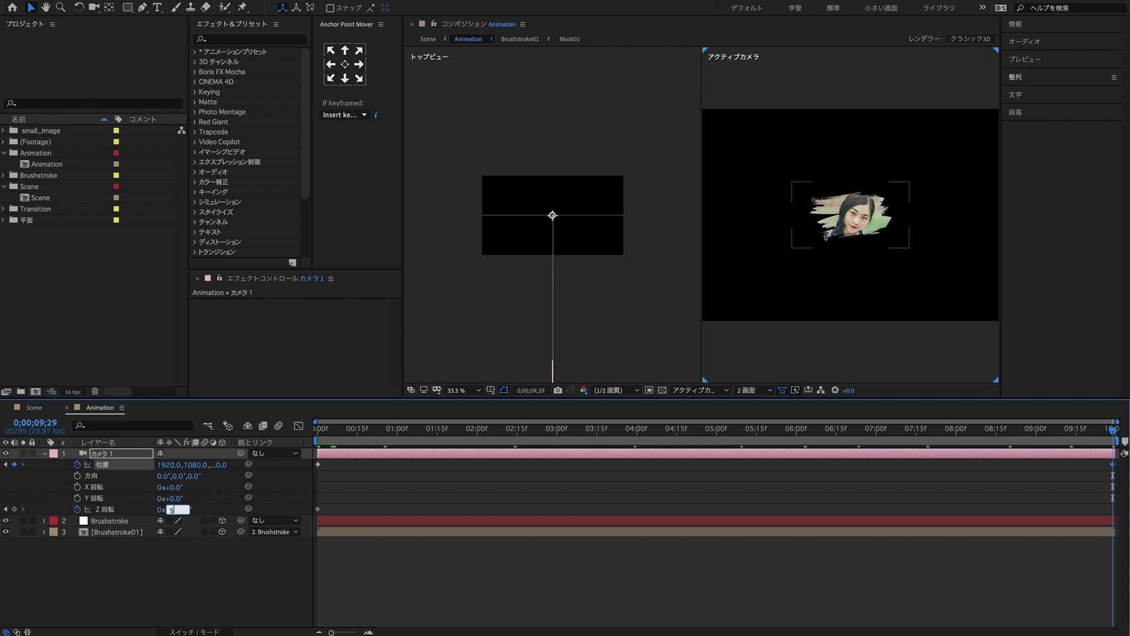
{"action": "key", "text": "Return"}
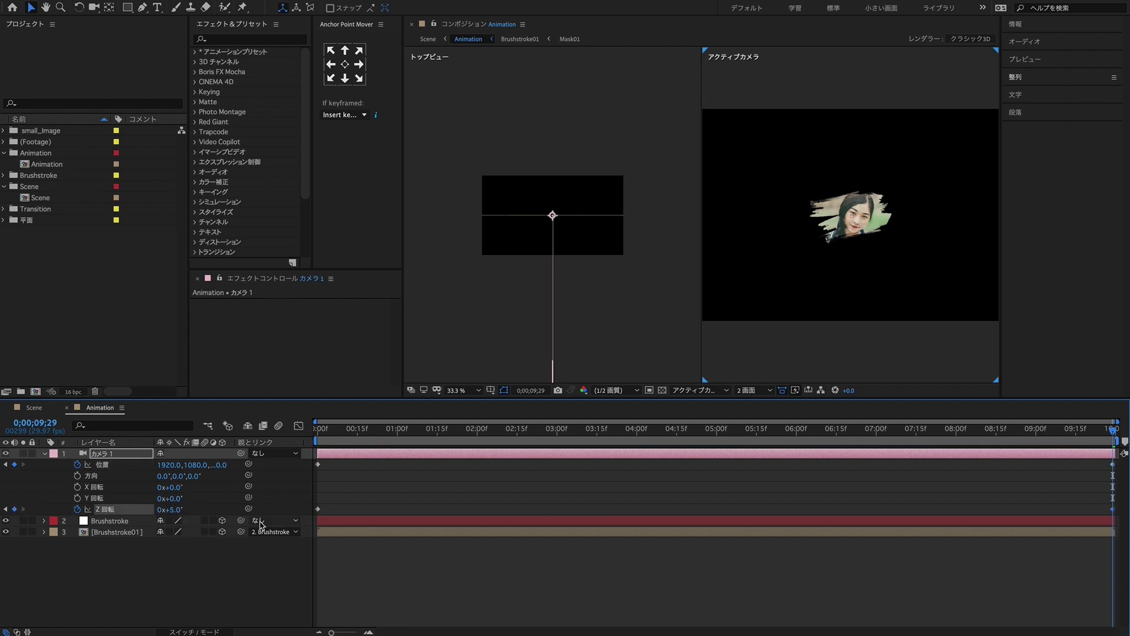
Set the Brushstroke01 layer's scale to 393% with the playhead at 0;00;00;00 and scrub through the camera move.
{"action": "left_click", "coordinate": [331, 434]}
{"action": "mouse_move", "coordinate": [323, 436]}
{"action": "left_mouse_down"}
{"action": "mouse_move", "coordinate": [708, 472]}
{"action": "mouse_move", "coordinate": [926, 507]}
{"action": "mouse_move", "coordinate": [312, 518]}
{"action": "left_mouse_up"}
{"action": "left_click", "coordinate": [122, 533]}
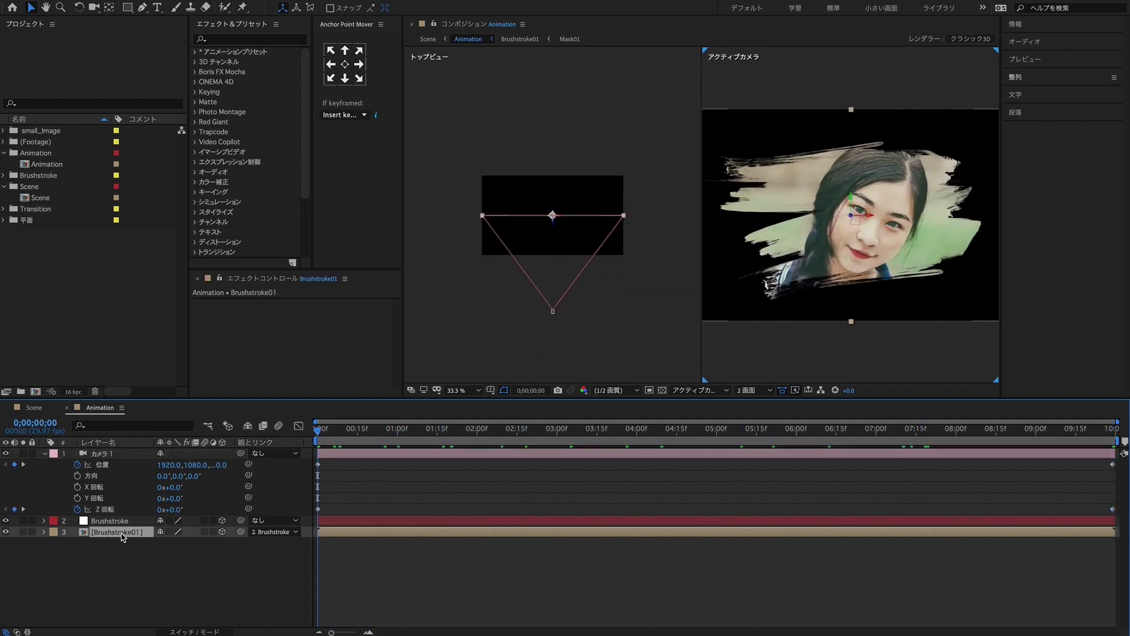
{"action": "key", "text": "s"}
{"action": "left_click", "coordinate": [174, 543]}
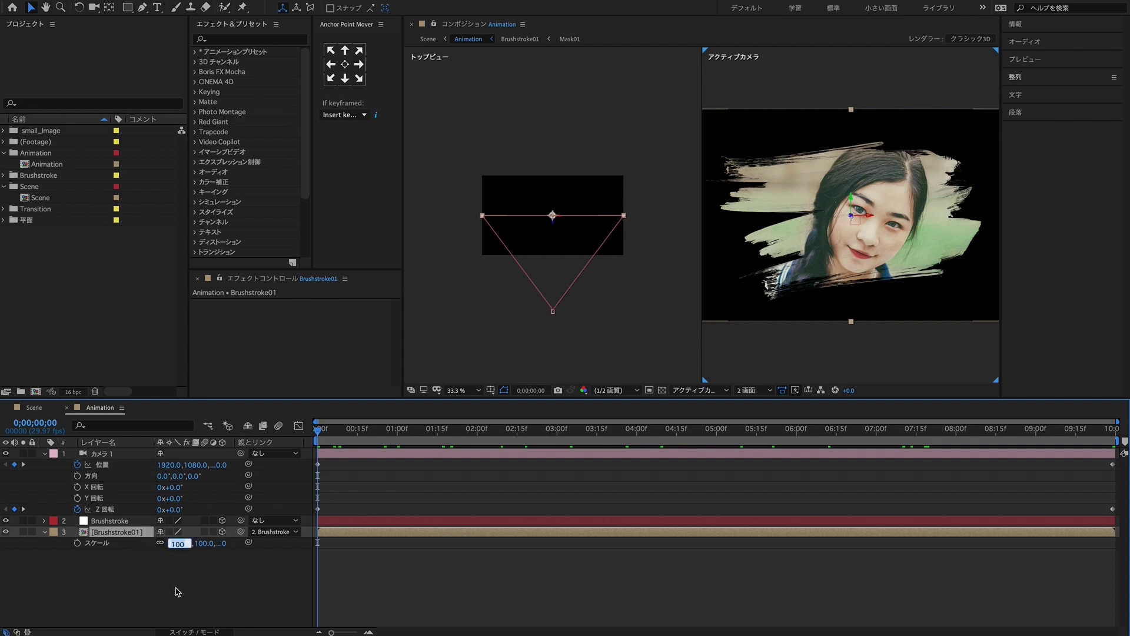
{"action": "type", "text": "393"}
{"action": "key", "text": "Return"}
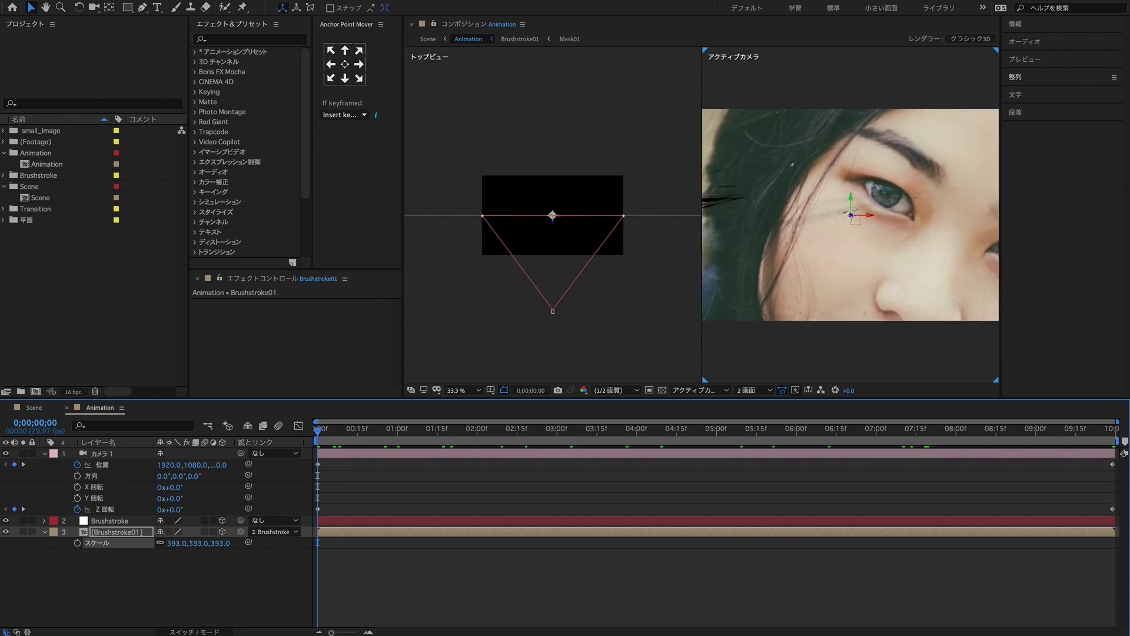
{"action": "left_click_drag", "start_coordinate": [324, 434], "coordinate": [1070, 520]}
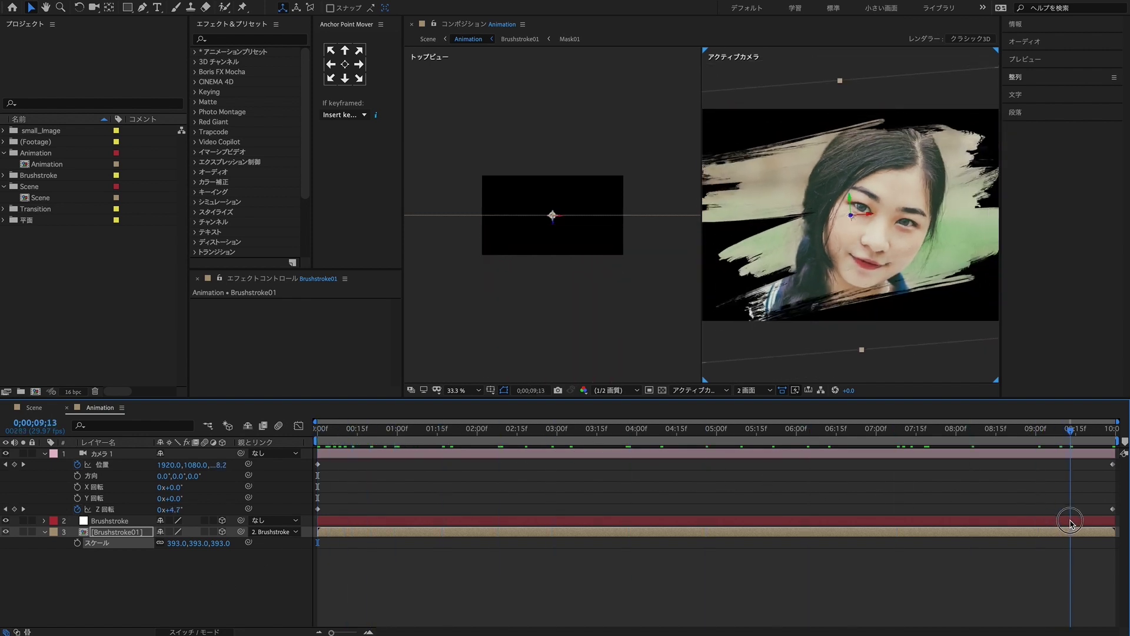
Apply Easy Ease to all of the camera's Position and Z Rotation keyframes.
{"action": "left_click_drag", "start_coordinate": [307, 464], "coordinate": [325, 515]}
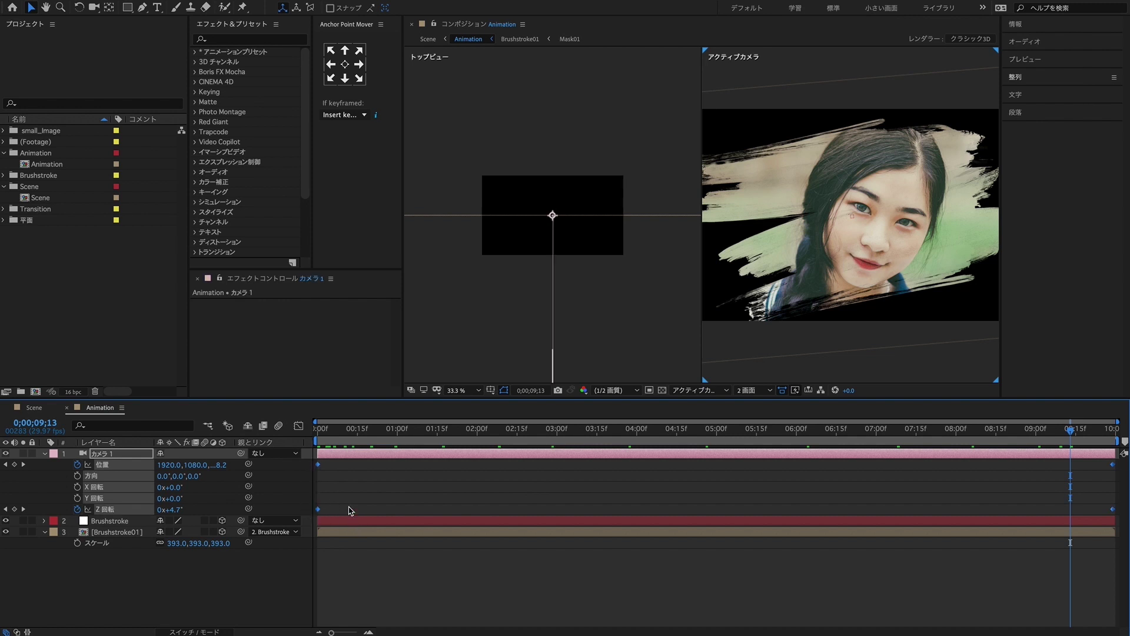
{"action": "right_click", "coordinate": [318, 465]}
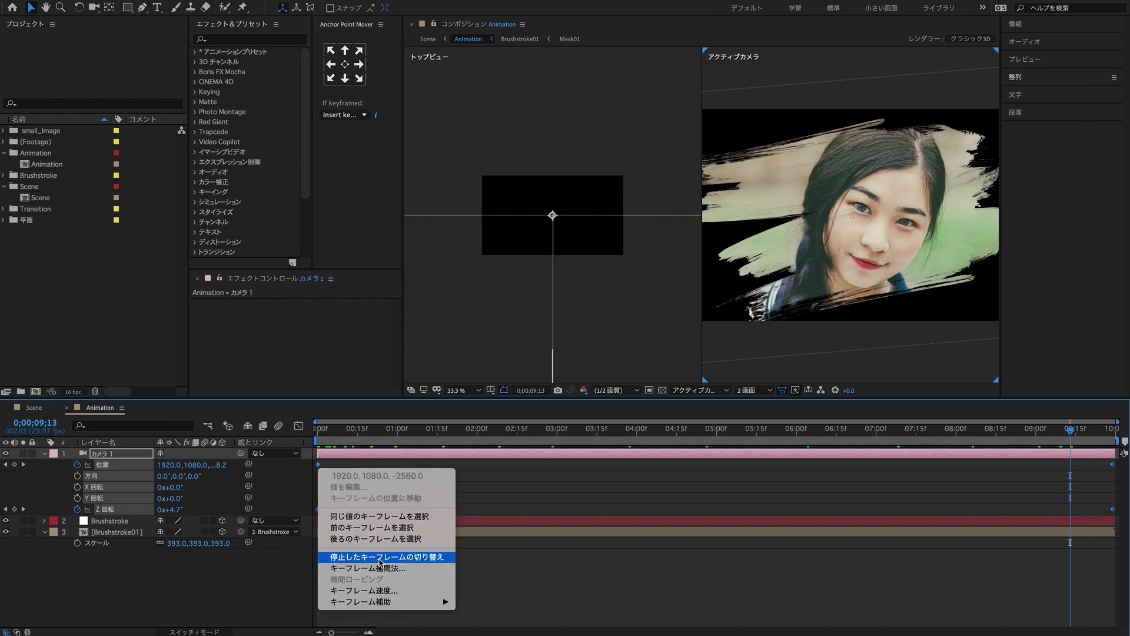
{"action": "mouse_move", "coordinate": [391, 603]}
{"action": "left_click", "coordinate": [498, 612]}
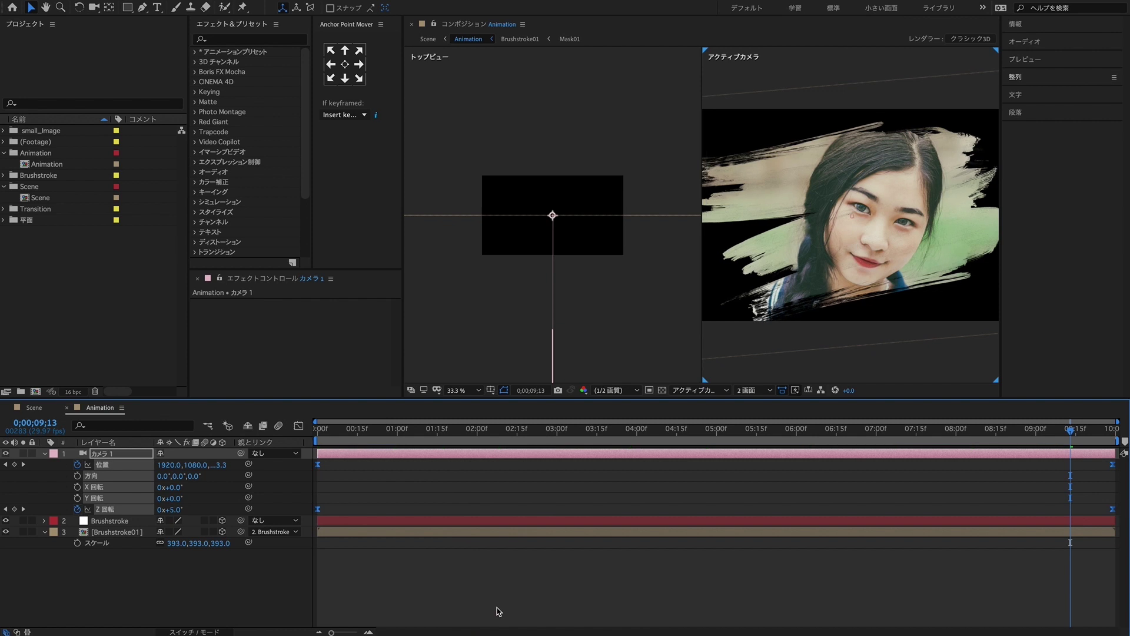
Reshape the camera's Position speed curve by extending the last keyframe's handle to about 5;00 and collapsing the first keyframe's handle.
{"action": "left_click", "coordinate": [436, 492]}
{"action": "left_click", "coordinate": [317, 465]}
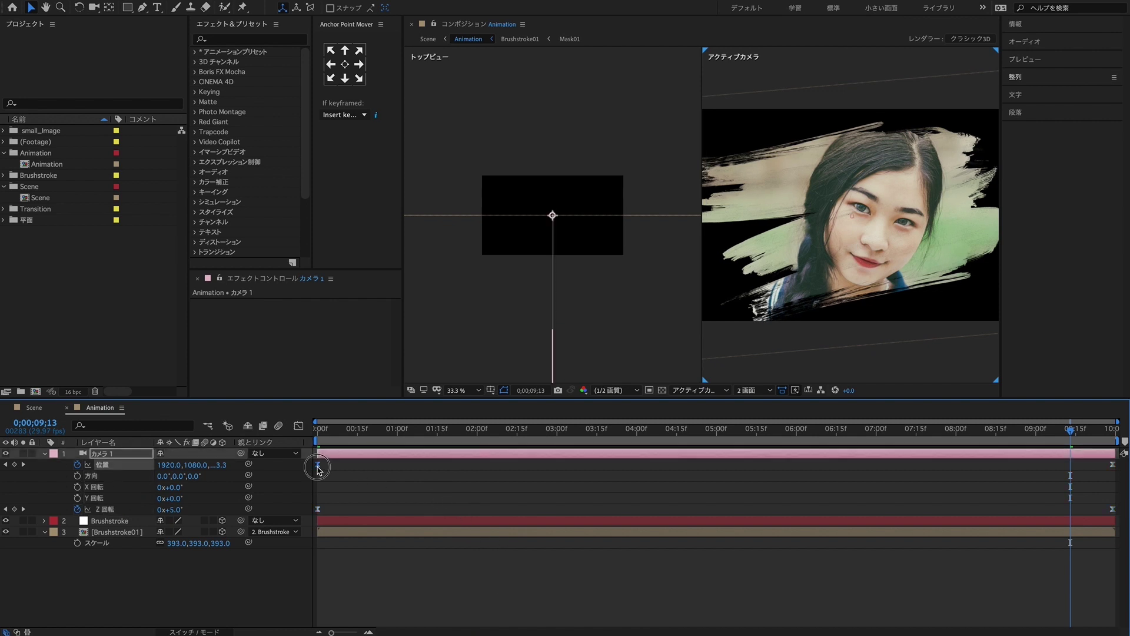
{"action": "left_click", "coordinate": [299, 425]}
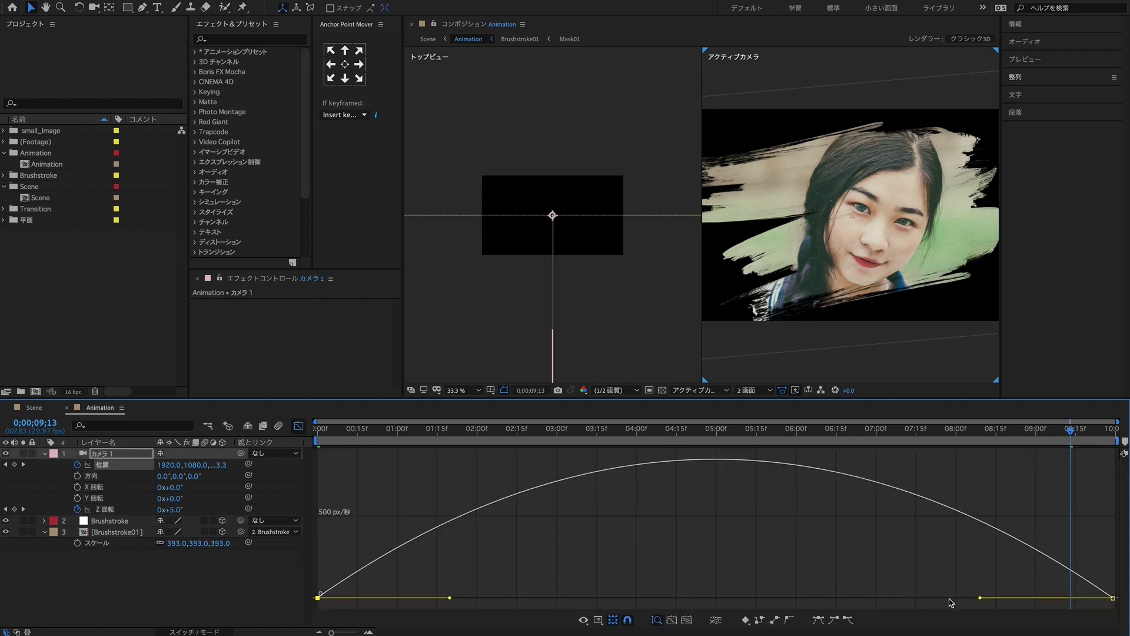
{"action": "left_click_drag", "start_coordinate": [979, 598], "coordinate": [622, 602]}
{"action": "left_click_drag", "start_coordinate": [450, 598], "coordinate": [313, 601]}
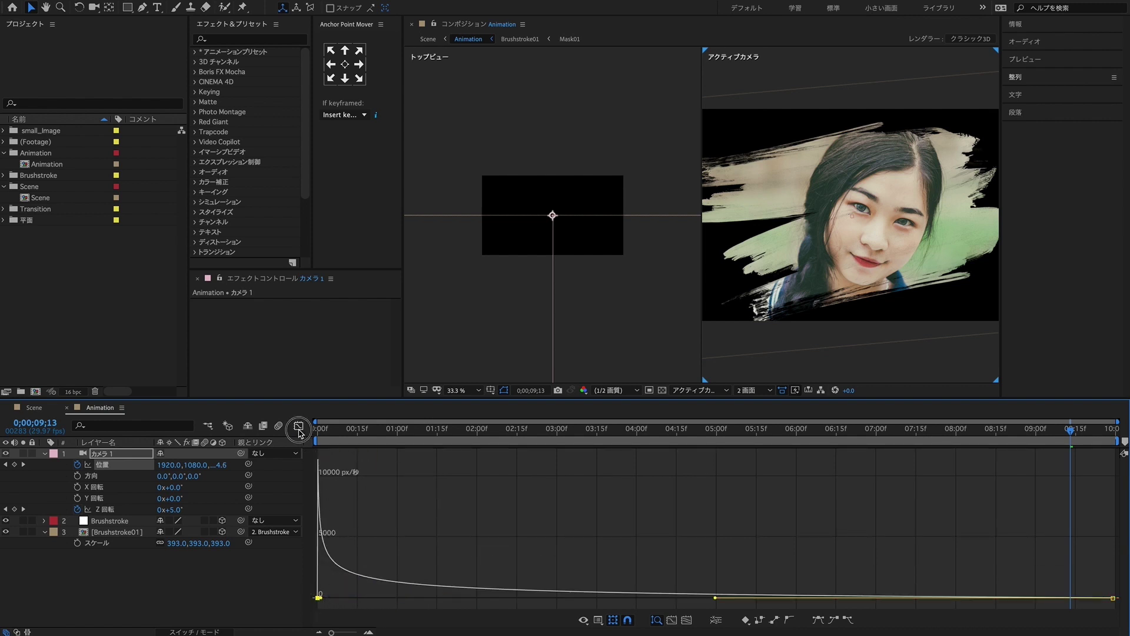
{"action": "left_click", "coordinate": [299, 425]}
Reshape the camera's Z Rotation speed curve by extending the last keyframe's handle back to about 5;12.
{"action": "left_click", "coordinate": [1113, 509]}
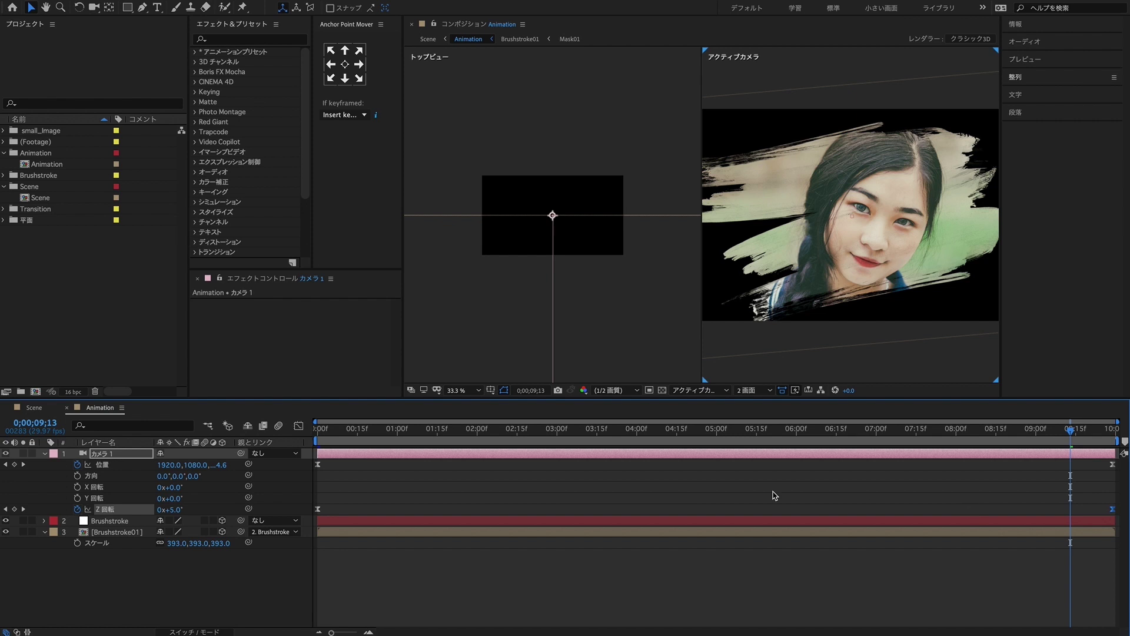
{"action": "left_click", "coordinate": [299, 425]}
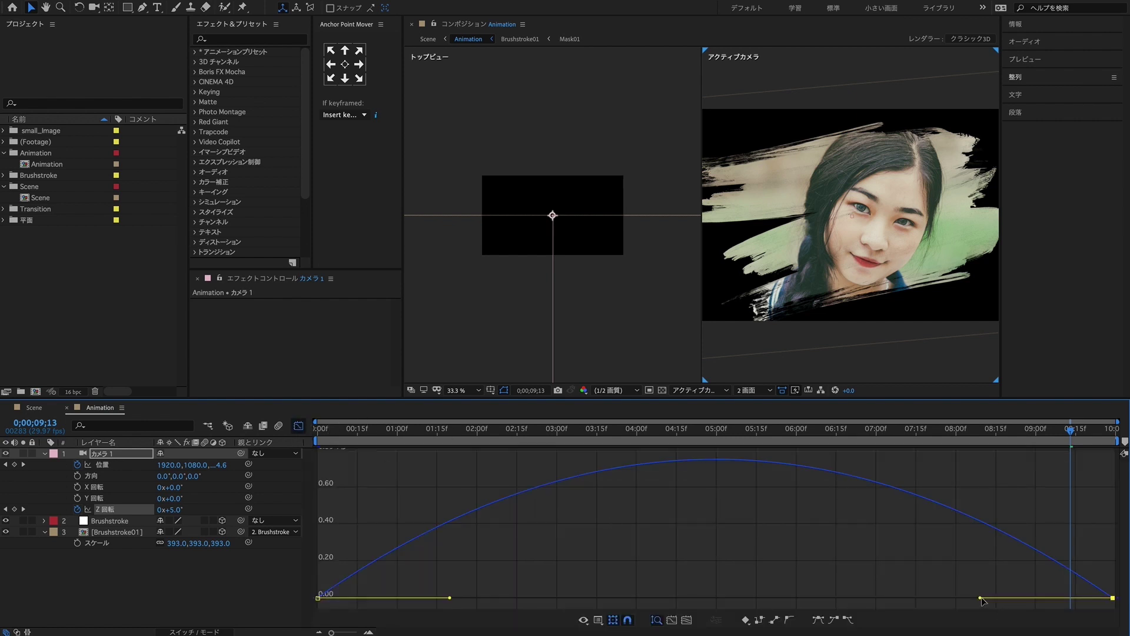
{"action": "left_click_drag", "start_coordinate": [980, 598], "coordinate": [748, 598]}
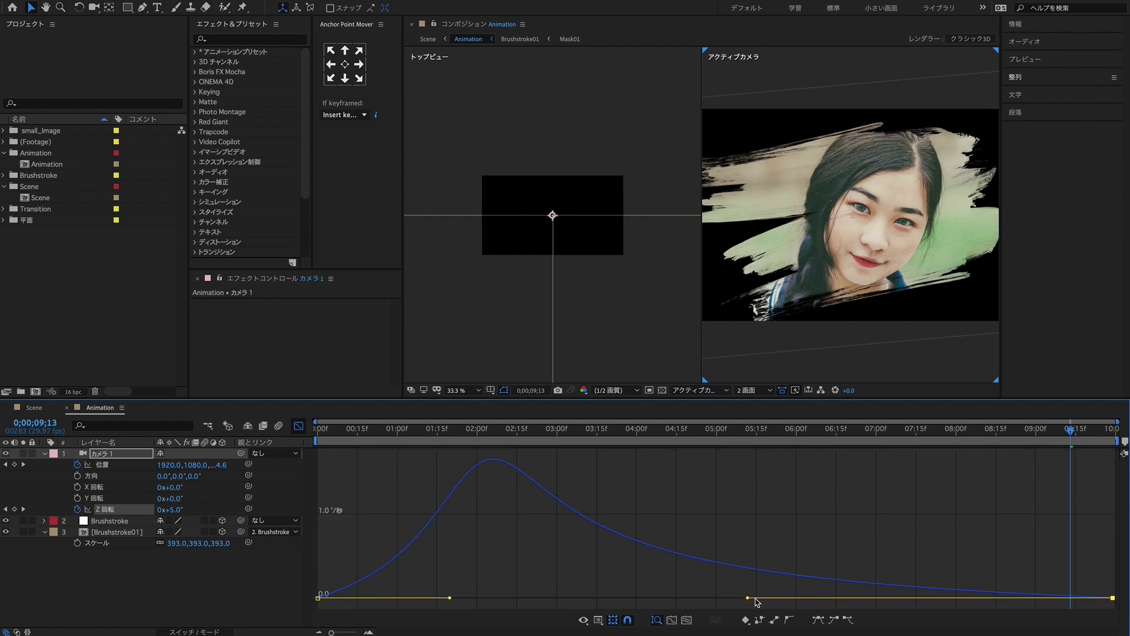
{"action": "left_click", "coordinate": [298, 425]}
Scrub through the eased camera move, switch the viewer back to one view, and return to 0;00;00;00.
{"action": "left_click", "coordinate": [321, 435]}
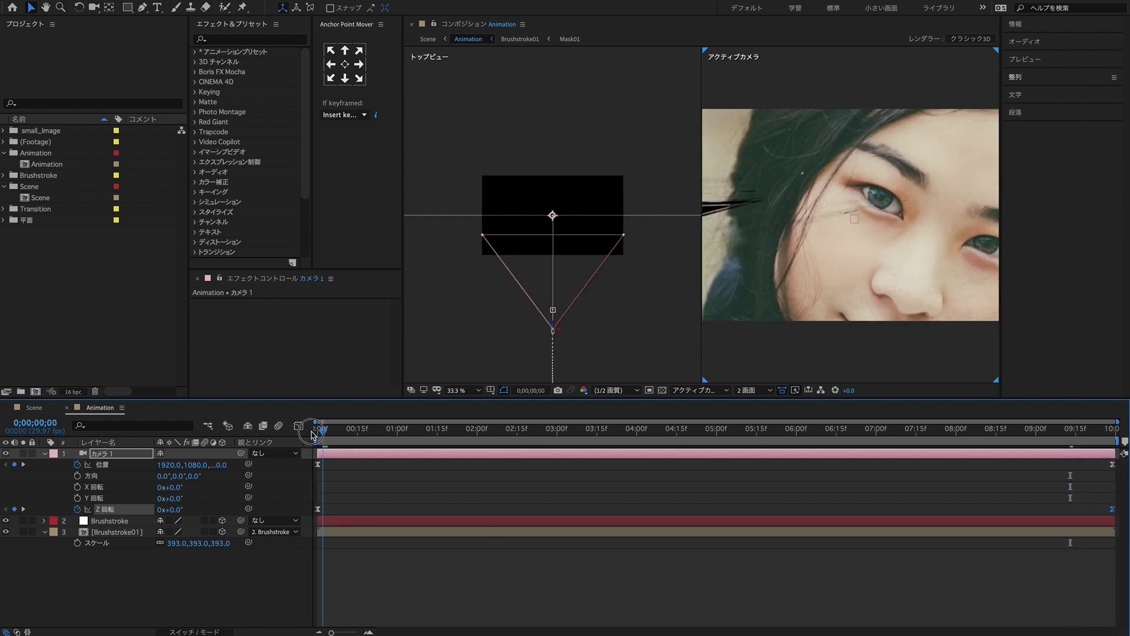
{"action": "mouse_move", "coordinate": [321, 434]}
{"action": "left_mouse_down"}
{"action": "mouse_move", "coordinate": [797, 492]}
{"action": "mouse_move", "coordinate": [804, 441]}
{"action": "mouse_move", "coordinate": [1070, 479]}
{"action": "left_mouse_up"}
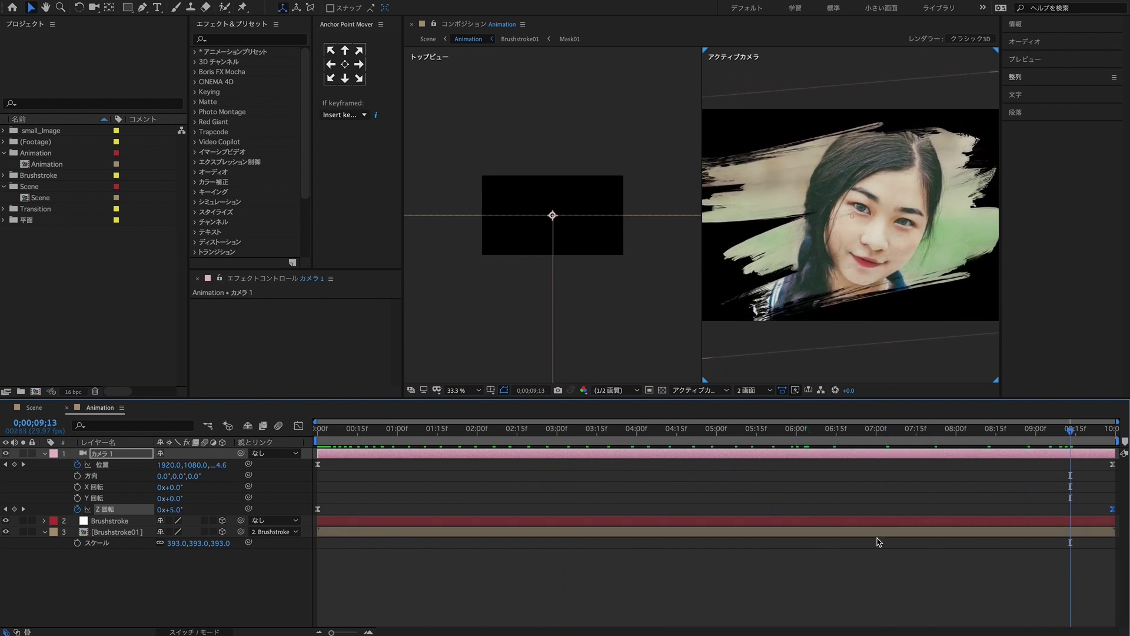
{"action": "left_click", "coordinate": [752, 391]}
{"action": "left_click", "coordinate": [750, 407]}
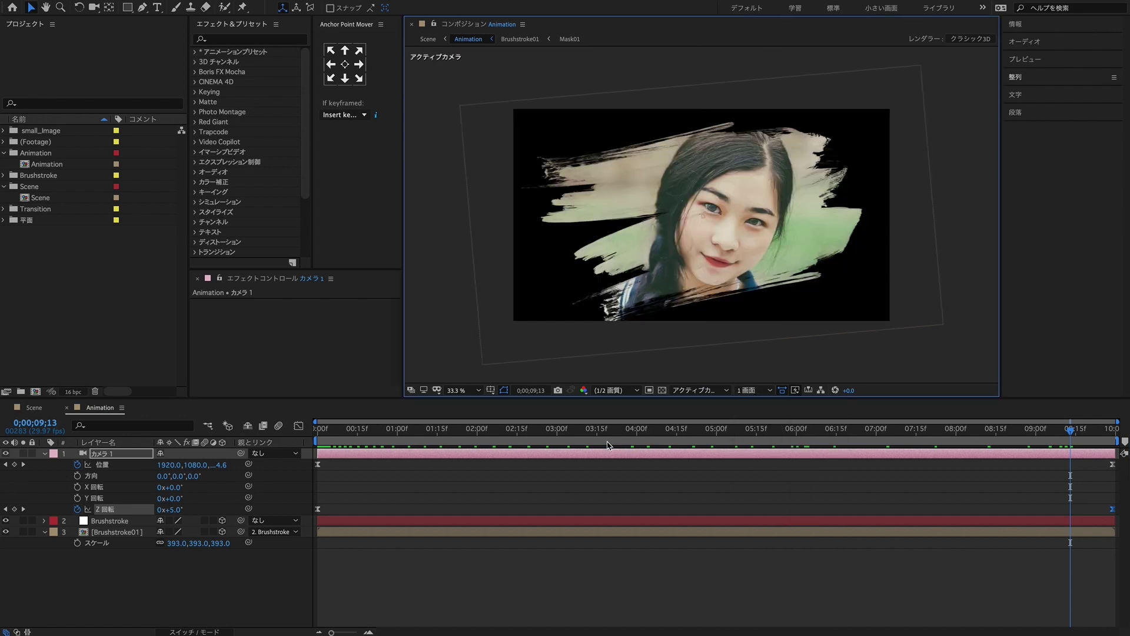
{"action": "left_click_drag", "start_coordinate": [382, 440], "coordinate": [272, 490]}
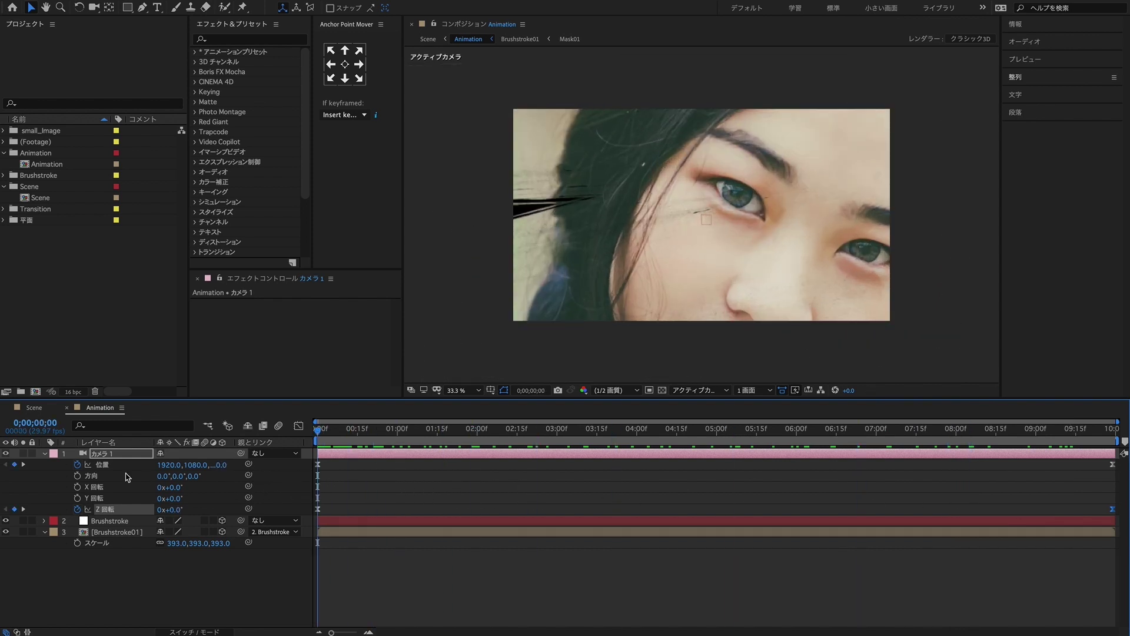
Collapse the camera's properties and set the Brushstroke null's X position to -40 and Z Rotation to 10°.
{"action": "left_click", "coordinate": [45, 453]}
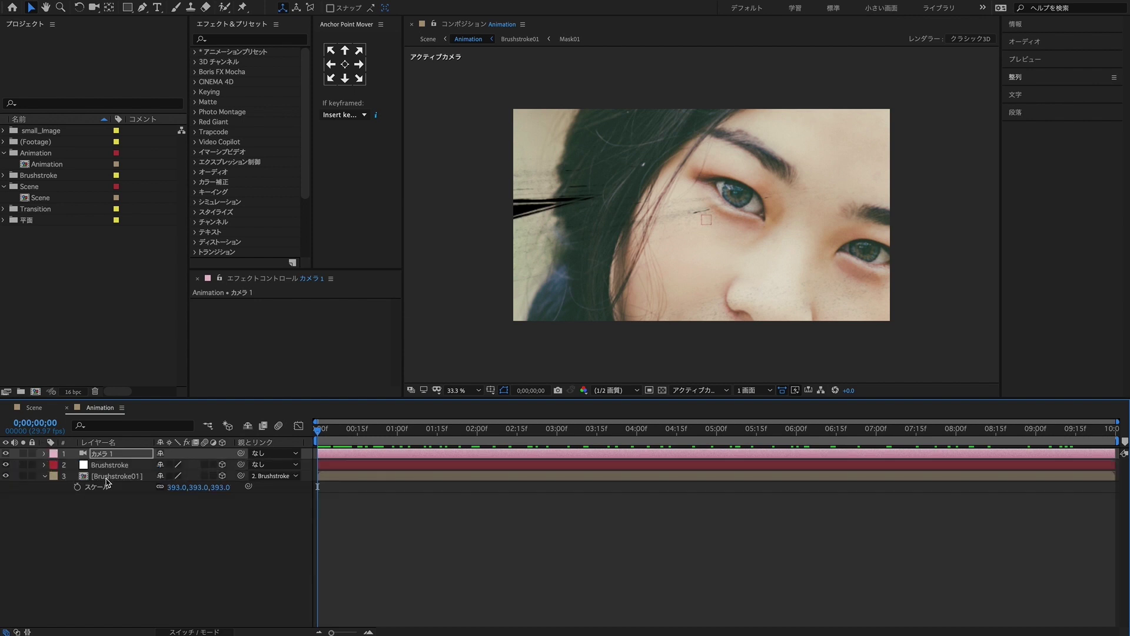
{"action": "left_click", "coordinate": [109, 465]}
{"action": "key", "text": "p"}
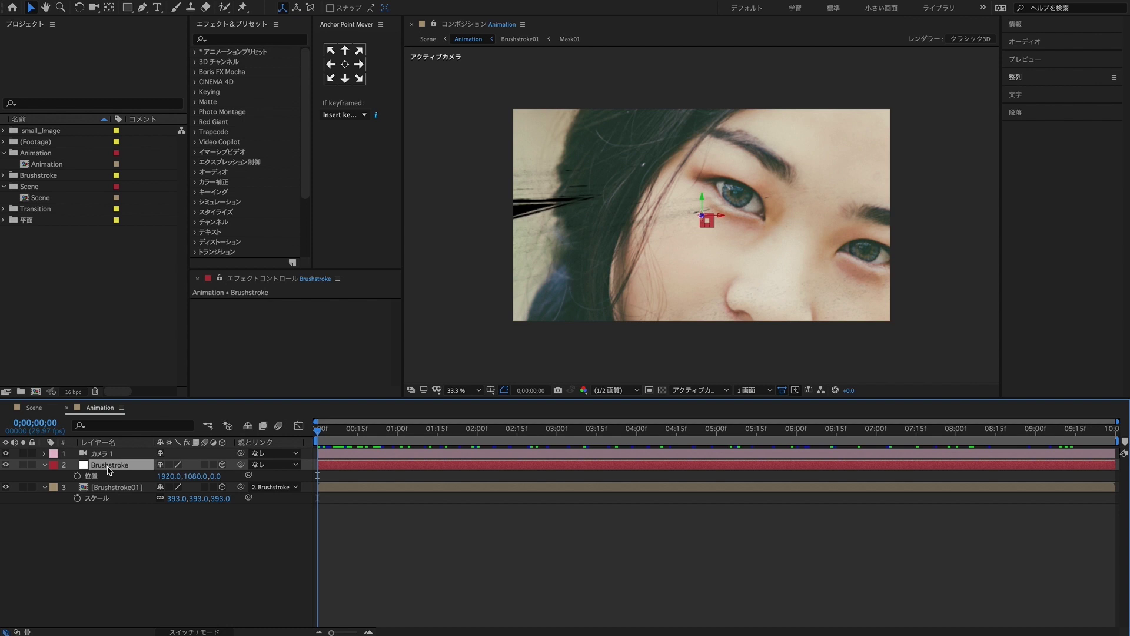
{"action": "key", "text": "shift+r"}
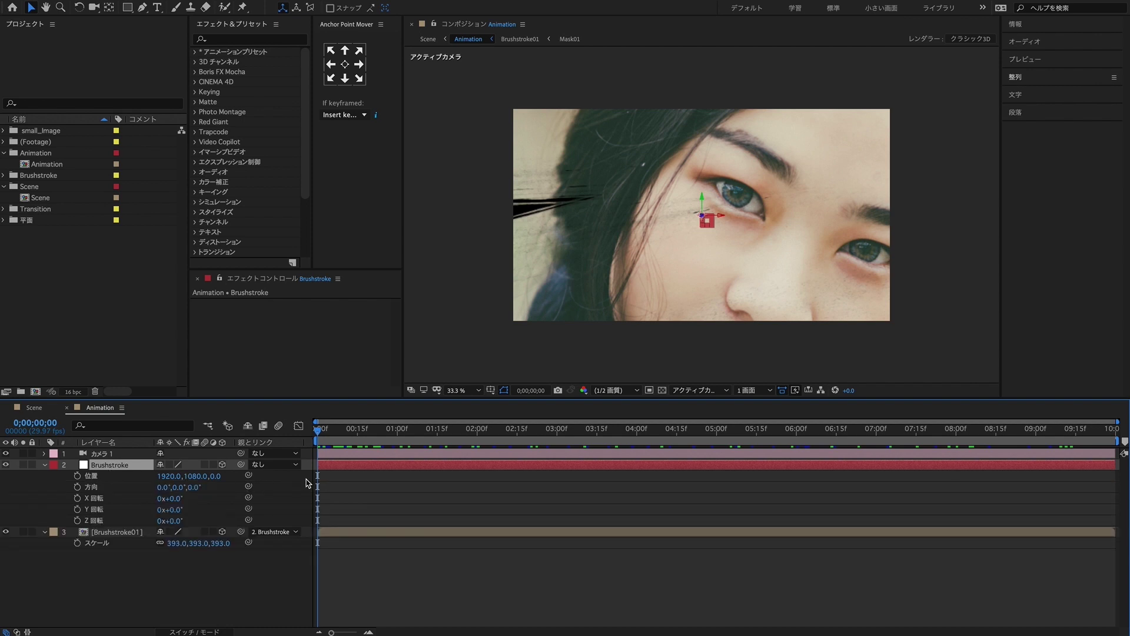
{"action": "left_click", "coordinate": [169, 476]}
{"action": "type", "text": "-40"}
{"action": "key", "text": "Return"}
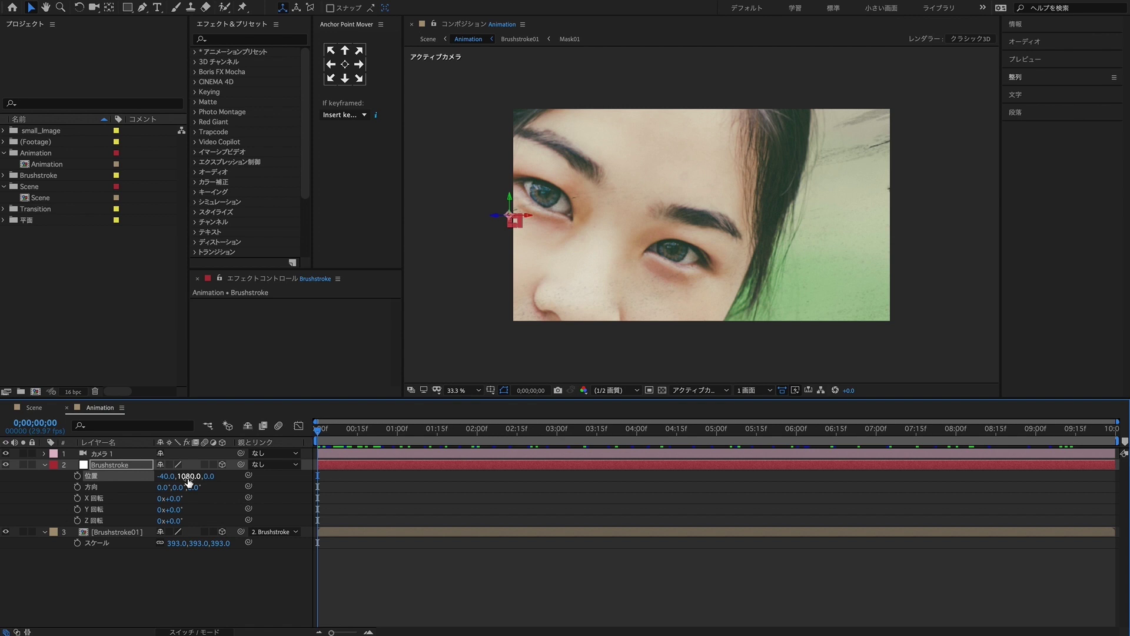
{"action": "left_click", "coordinate": [179, 521]}
{"action": "key", "text": "Return"}
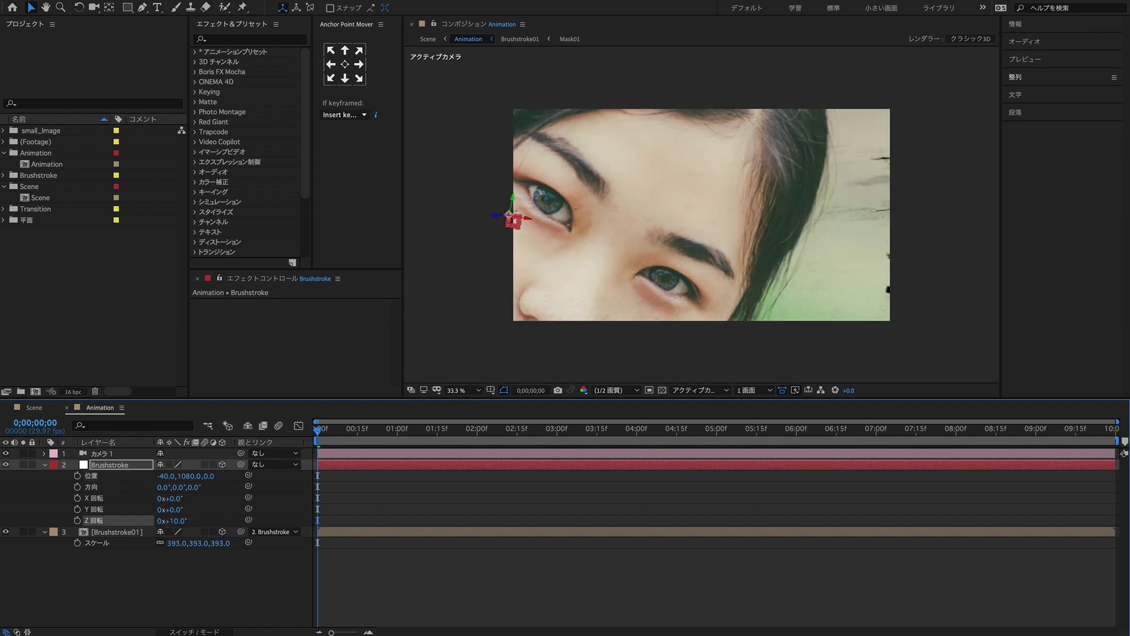
Add Position and Z Rotation keyframes to the Brushstroke null at 0;00;00;00 and show only its animated properties.
{"action": "left_click", "coordinate": [114, 466]}
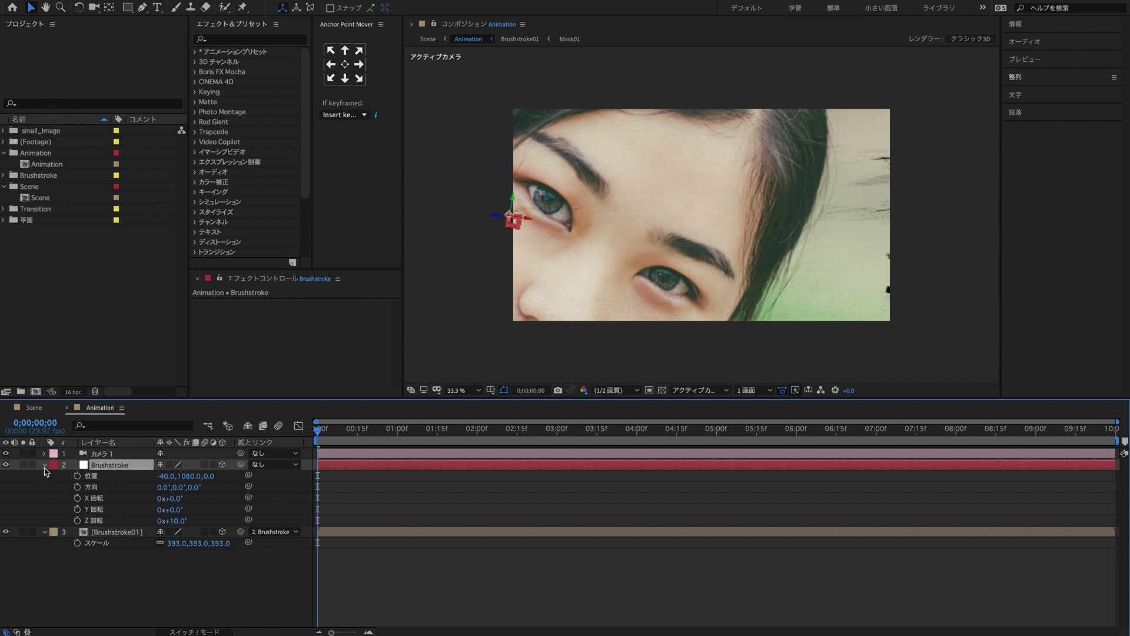
{"action": "left_click", "coordinate": [45, 465]}
{"action": "left_click", "coordinate": [44, 465]}
{"action": "left_click", "coordinate": [55, 475]}
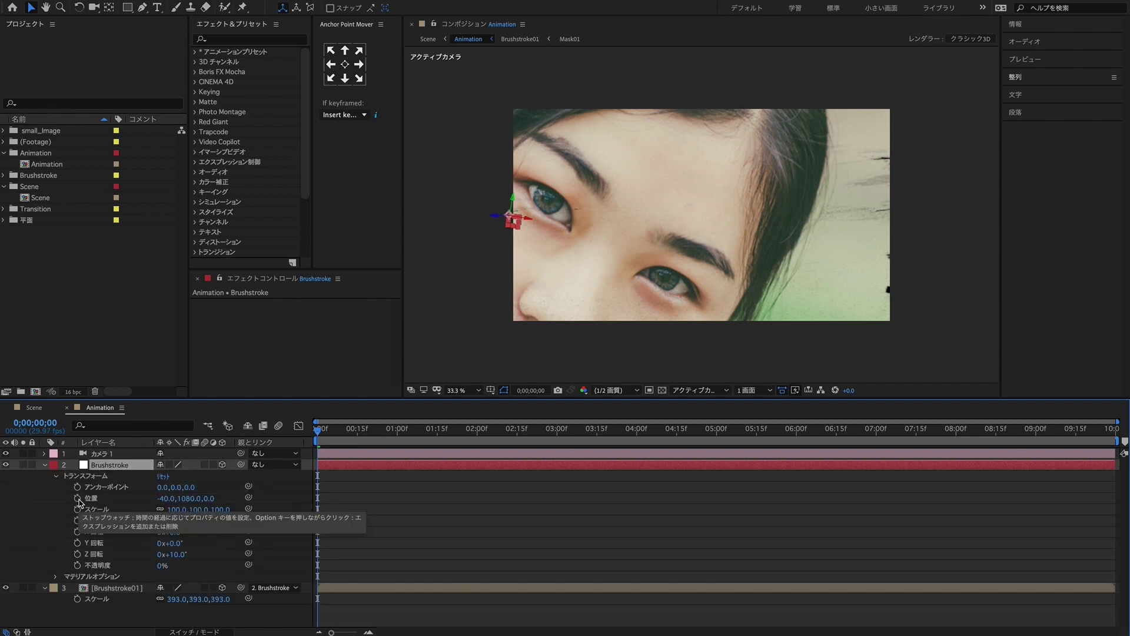
{"action": "left_click", "coordinate": [78, 499]}
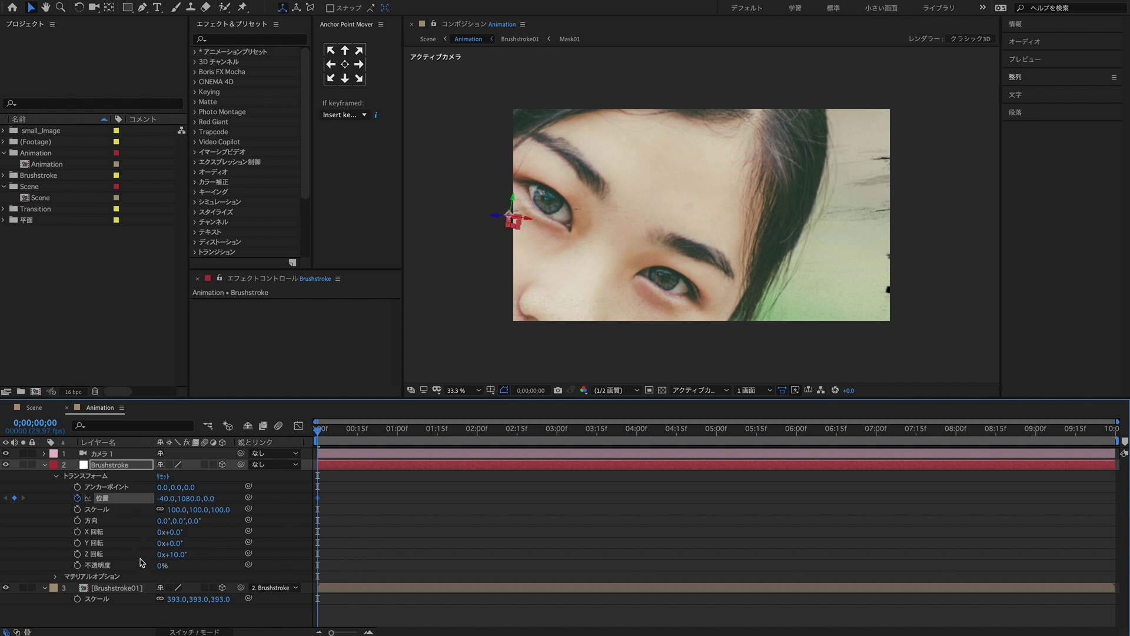
{"action": "left_click", "coordinate": [77, 554]}
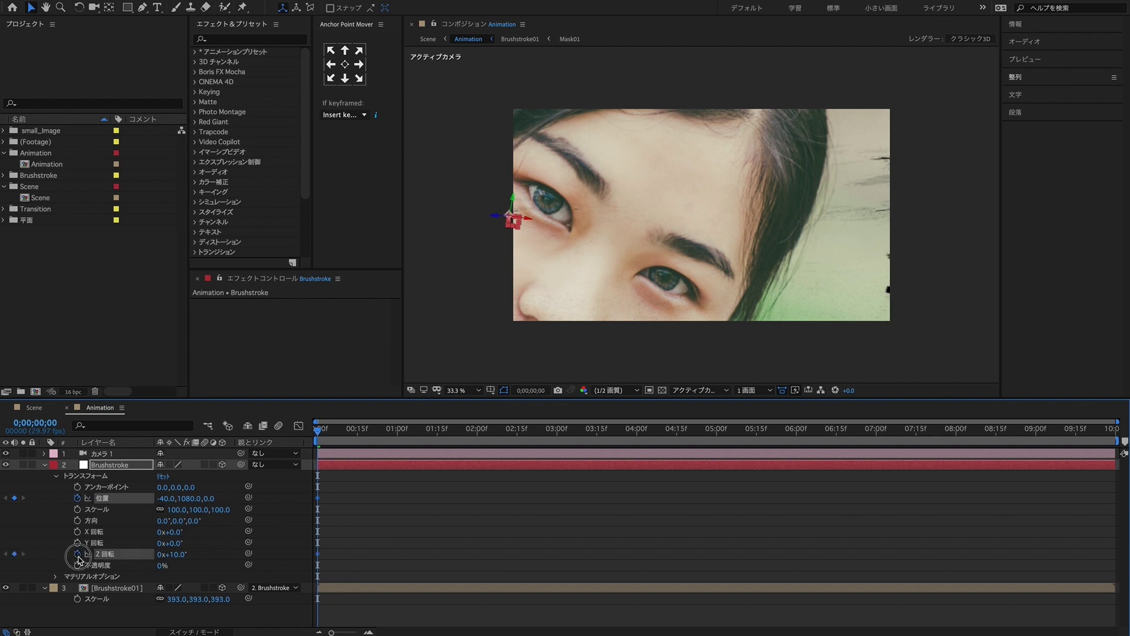
{"action": "left_click", "coordinate": [45, 465]}
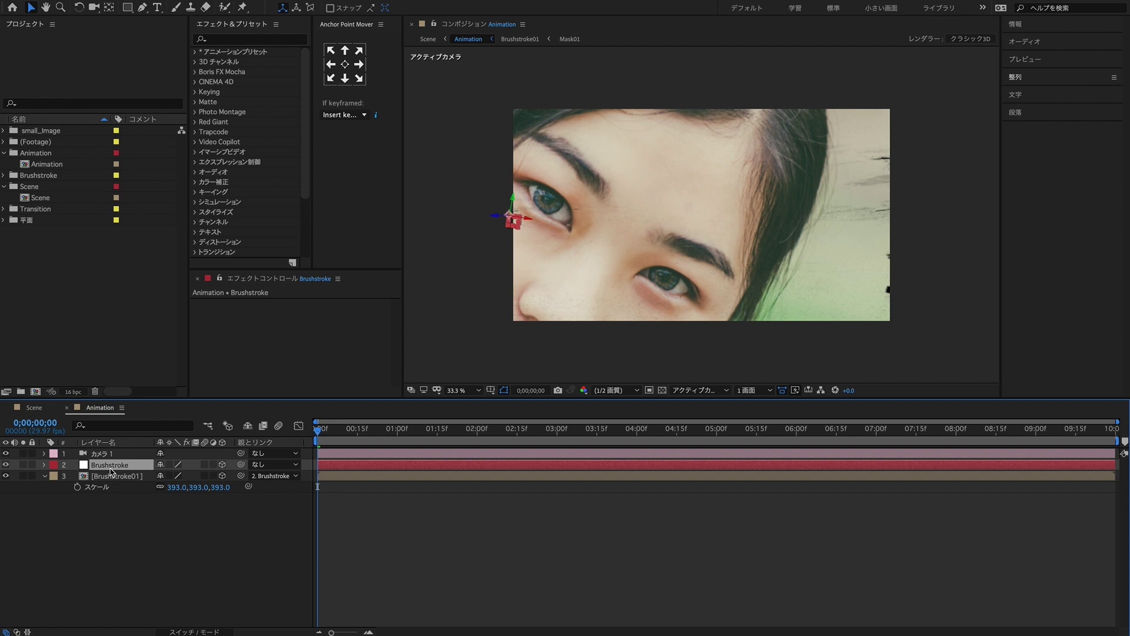
{"action": "key", "text": "u"}
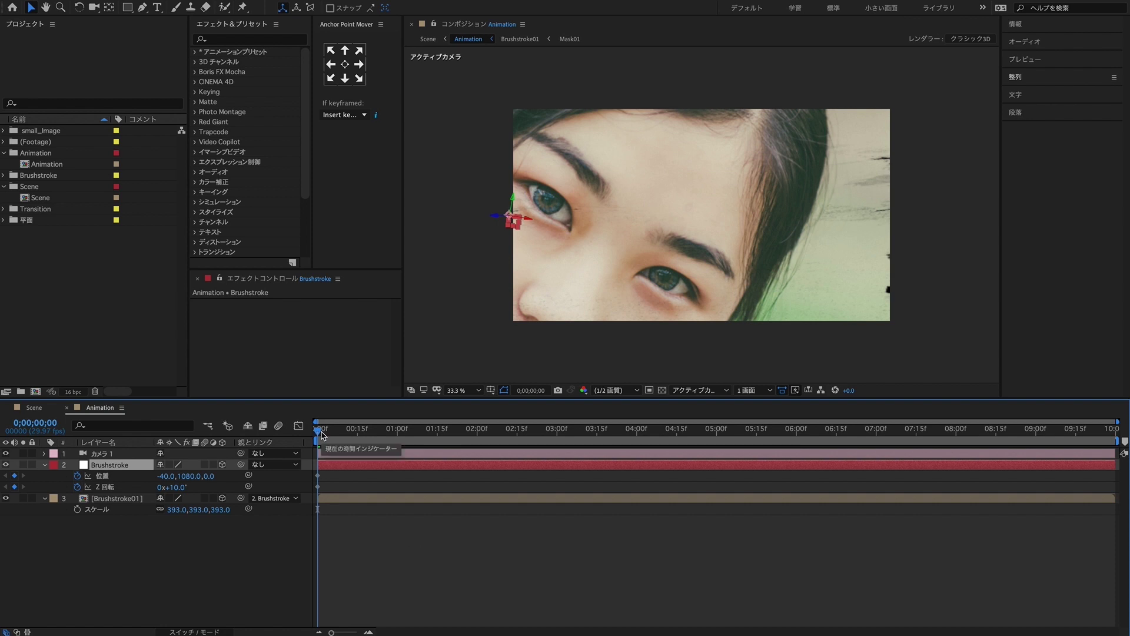
At 0;00;05;00, set the Brushstroke null's X position to 1731 and its Z Rotation to 0°.
{"action": "left_click_drag", "start_coordinate": [321, 435], "coordinate": [718, 471]}
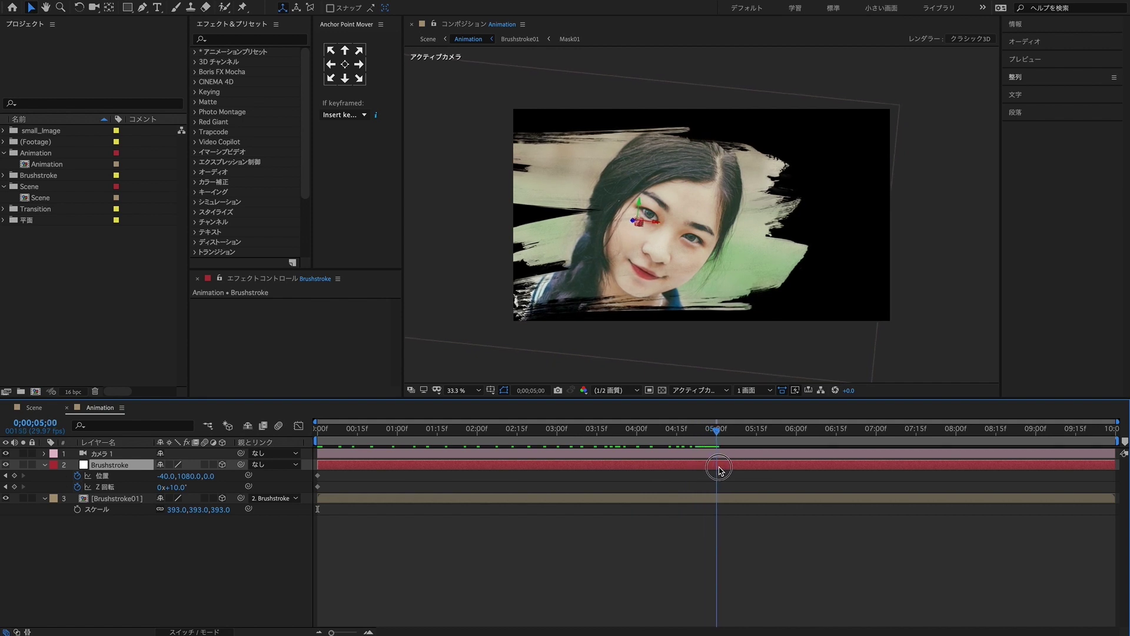
{"action": "left_click", "coordinate": [166, 475]}
{"action": "type", "text": "1"}
{"action": "type", "text": "731"}
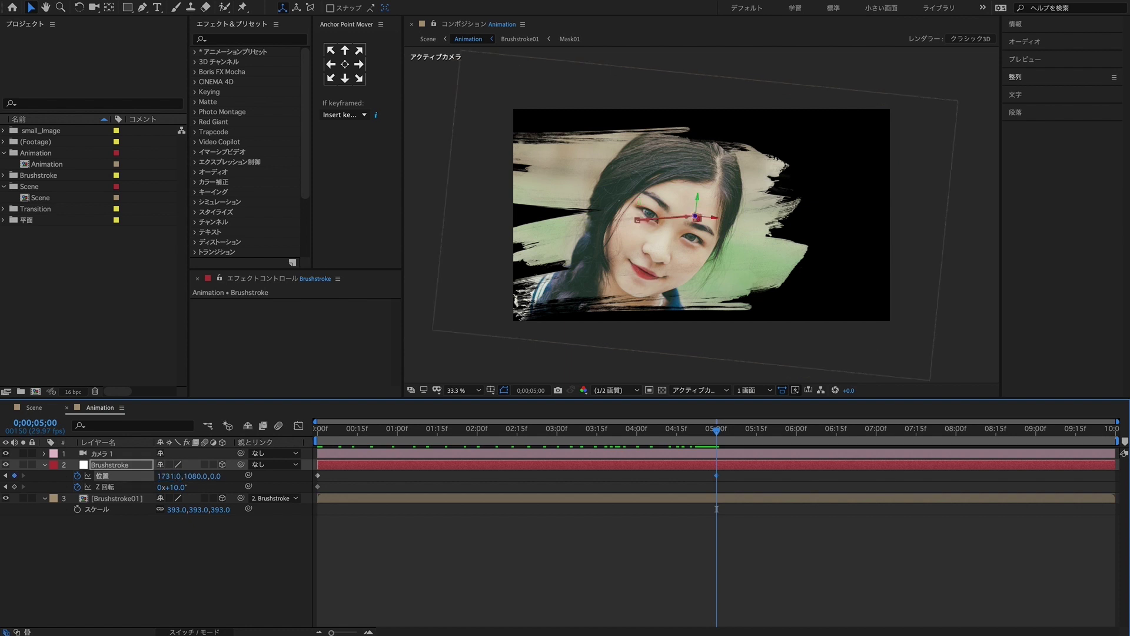
{"action": "key", "text": "Return"}
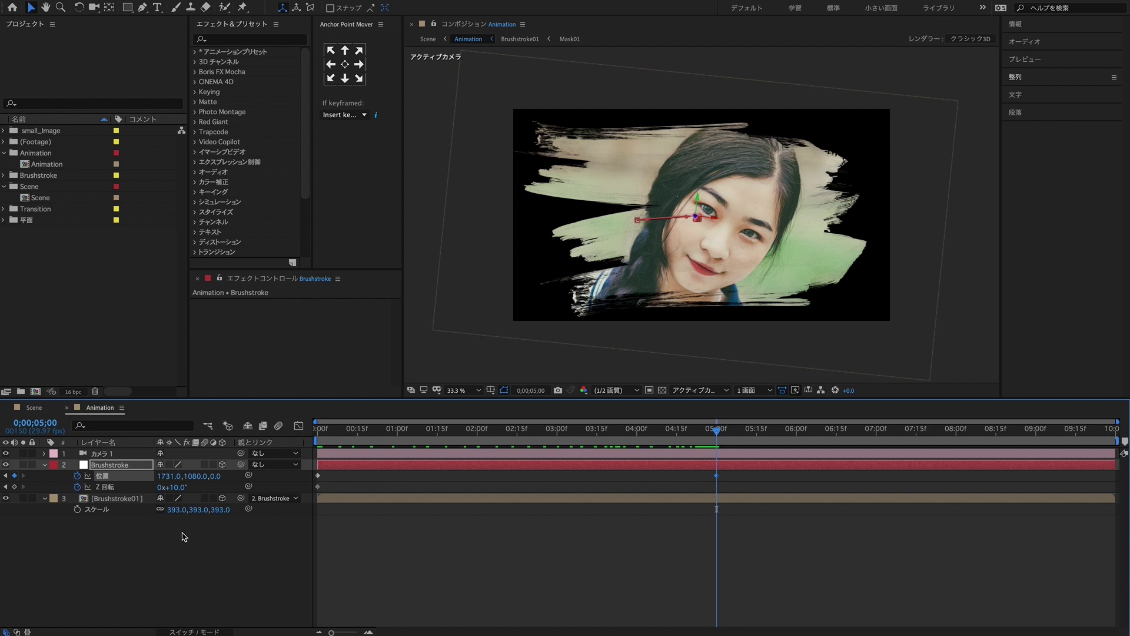
{"action": "left_click", "coordinate": [176, 487]}
{"action": "type", "text": "9"}
{"action": "key", "text": "Return"}
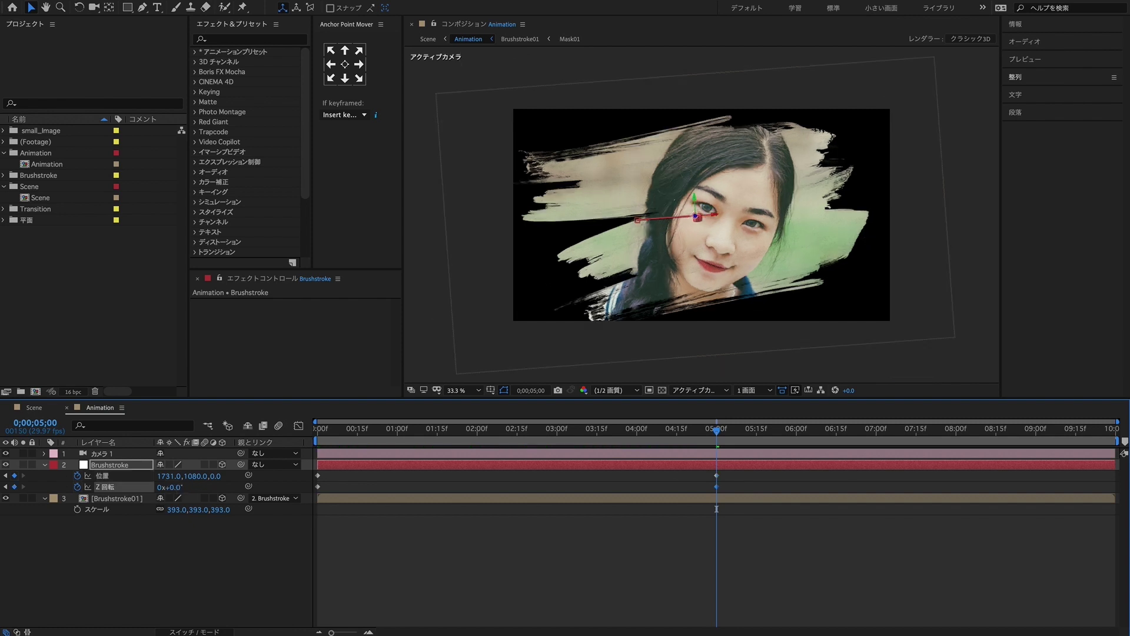
Apply Easy Ease to all Position and Z Rotation keyframes of the Brushstroke null.
{"action": "left_click", "coordinate": [730, 478]}
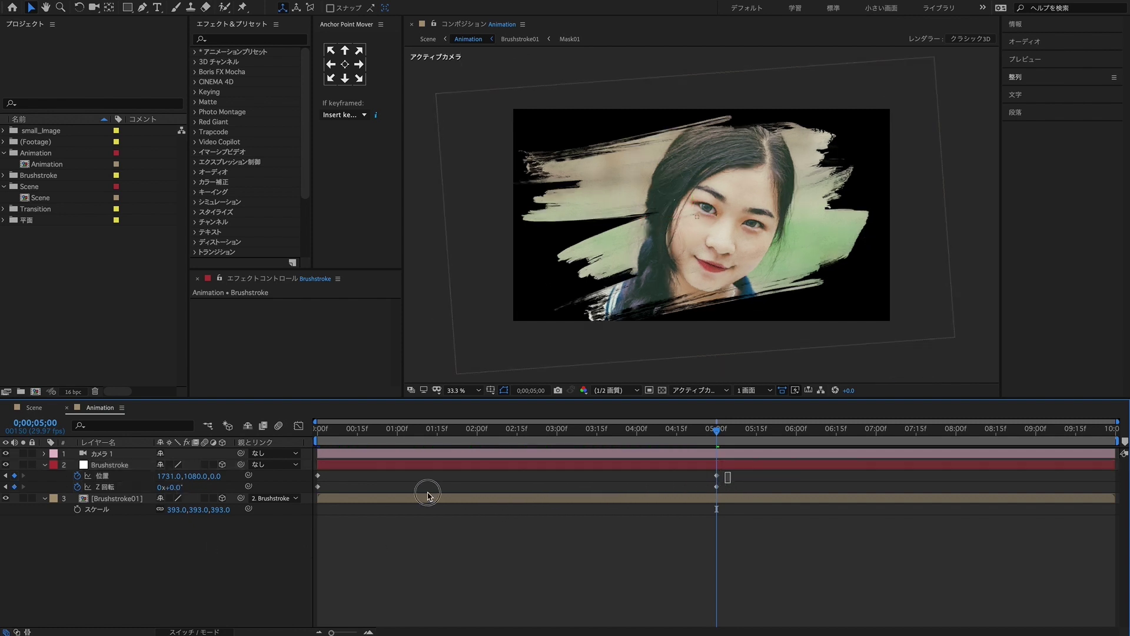
{"action": "left_click_drag", "start_coordinate": [319, 490], "coordinate": [320, 493]}
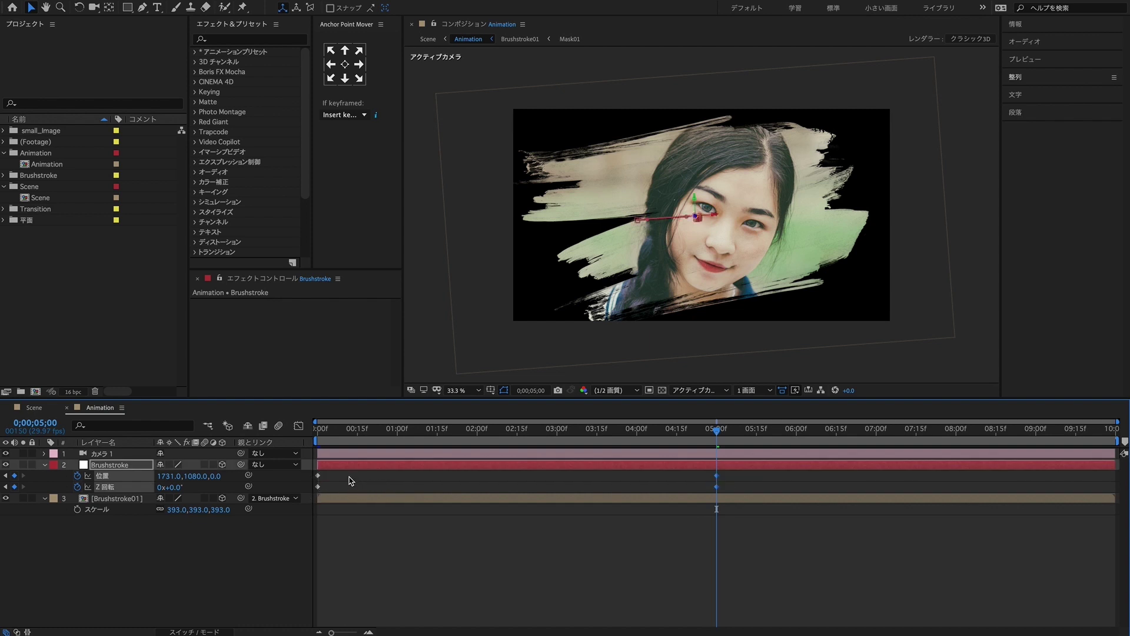
{"action": "left_click_drag", "start_coordinate": [350, 471], "coordinate": [297, 507]}
{"action": "right_click", "coordinate": [319, 481]}
{"action": "mouse_move", "coordinate": [412, 614]}
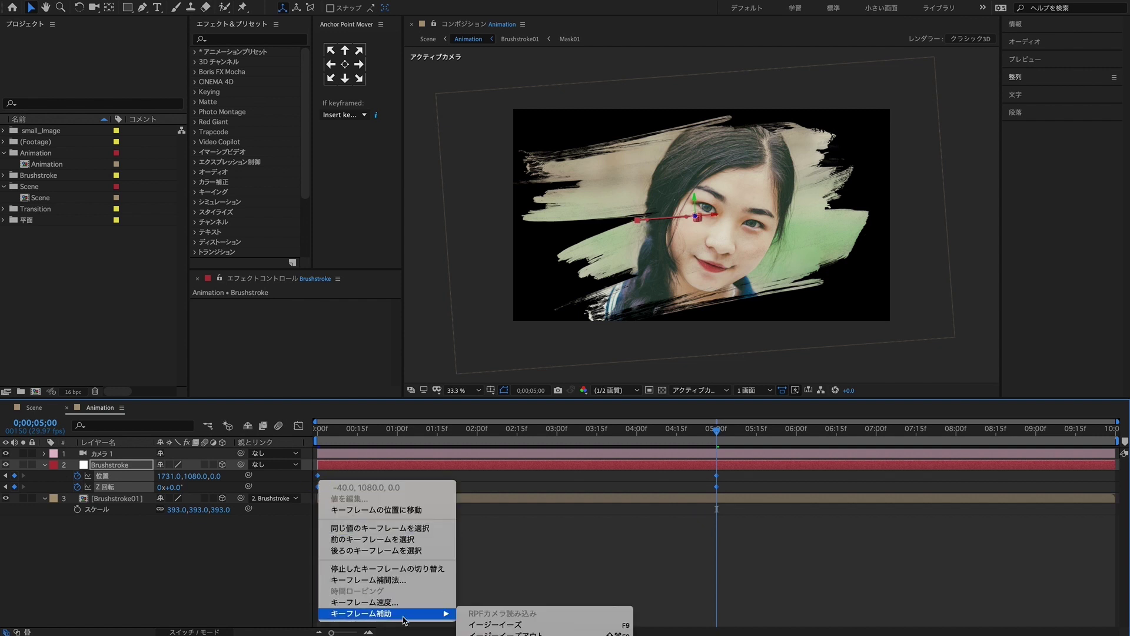
{"action": "left_click", "coordinate": [495, 625]}
{"action": "left_click", "coordinate": [347, 480]}
In the Brushstroke null's speed graphs, lengthen the incoming ease handles of the last Position and Z Rotation keyframes.
{"action": "left_click", "coordinate": [319, 481]}
{"action": "left_click", "coordinate": [299, 425]}
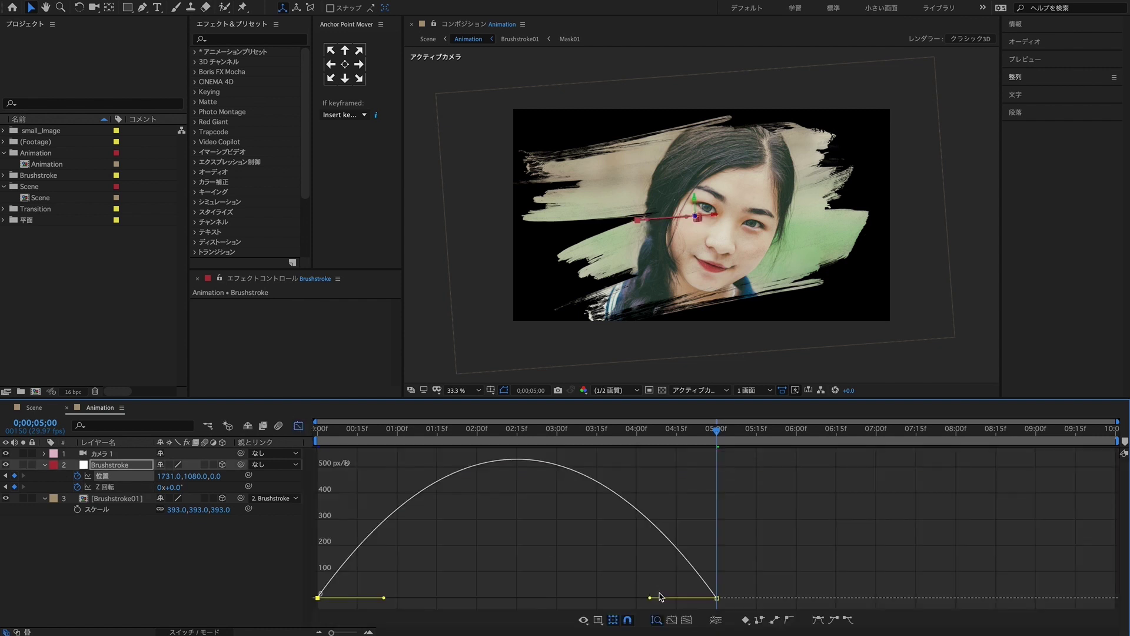
{"action": "left_click_drag", "start_coordinate": [651, 599], "coordinate": [518, 599]}
{"action": "left_click", "coordinate": [299, 426]}
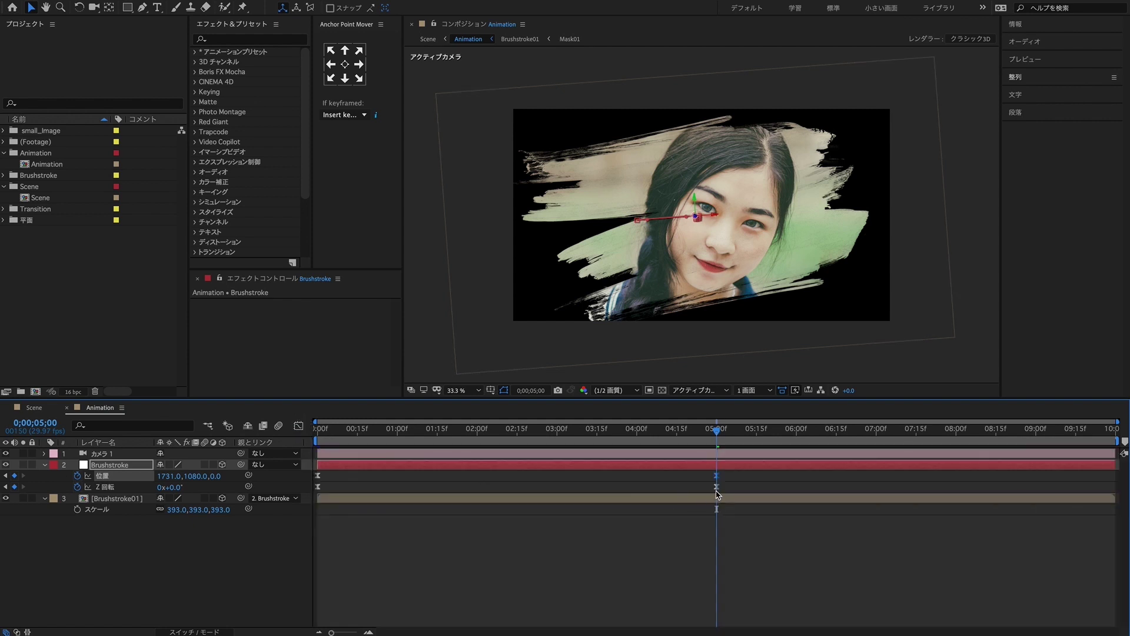
{"action": "left_click", "coordinate": [299, 426]}
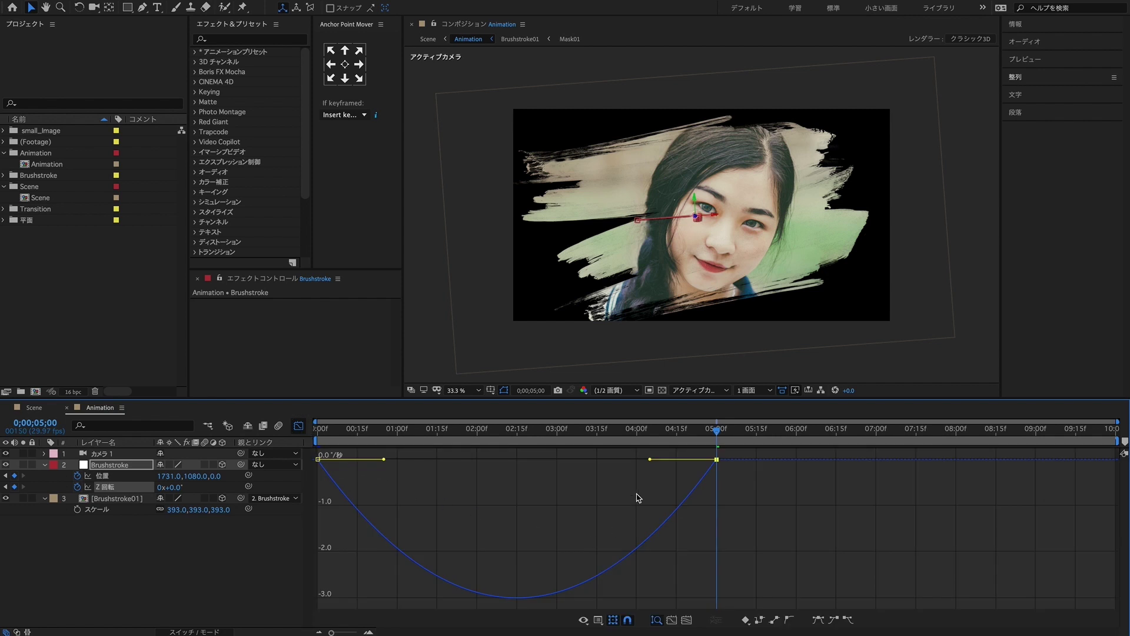
{"action": "left_click_drag", "start_coordinate": [649, 460], "coordinate": [562, 462]}
{"action": "left_click", "coordinate": [299, 426]}
Scrub through the eased null motion up to 0;00;05;00 and collapse the properties of the Brushstroke and Brushstroke01 layers.
{"action": "left_click_drag", "start_coordinate": [317, 429], "coordinate": [717, 516]}
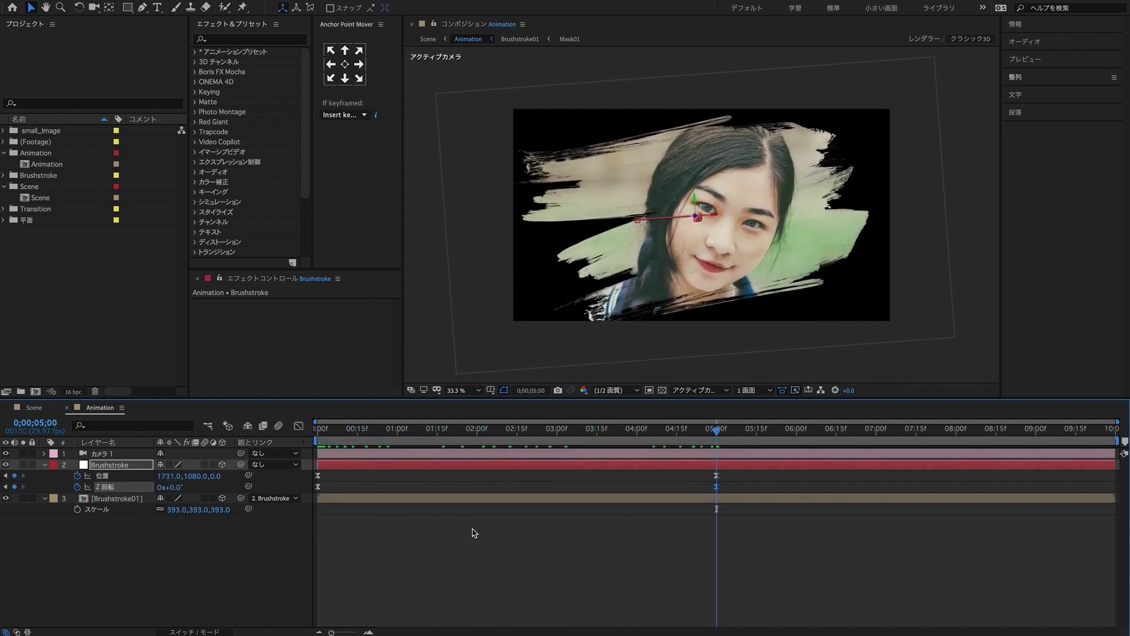
{"action": "left_click", "coordinate": [44, 503]}
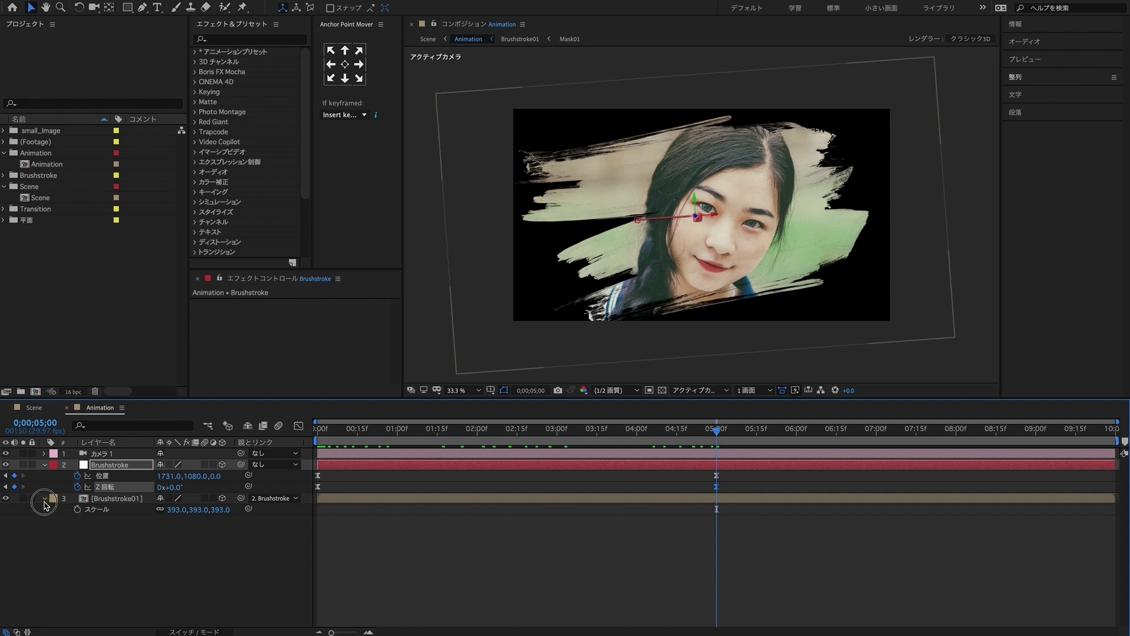
{"action": "left_click", "coordinate": [44, 464]}
{"action": "left_click", "coordinate": [91, 505]}
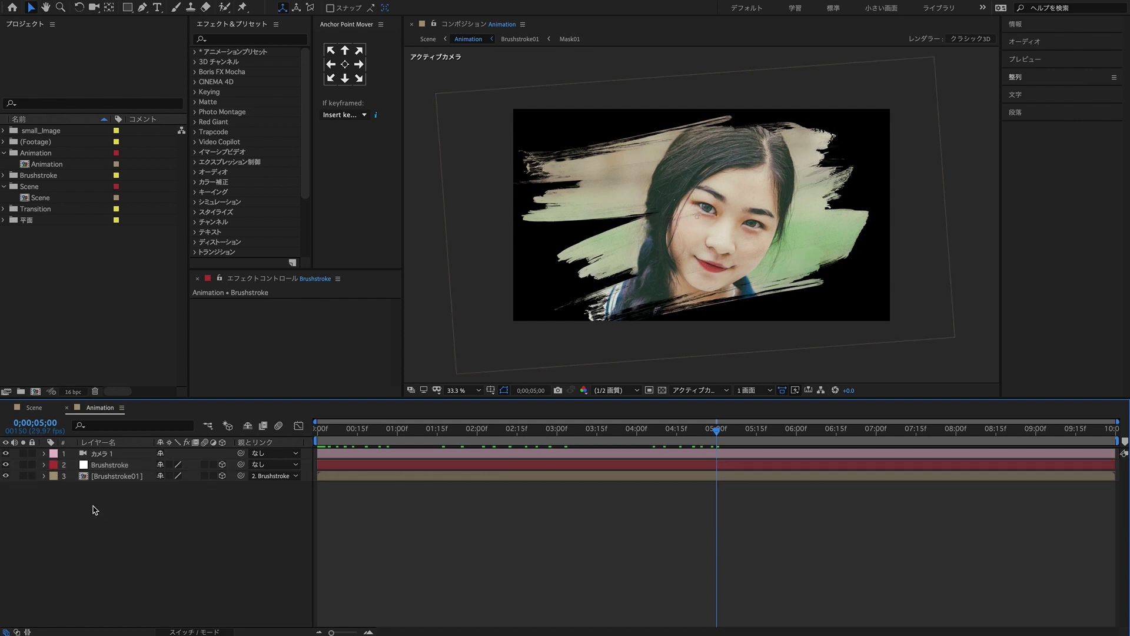
Add Image Frame01 from the small_image folder directly beneath the Brushstroke null and make it a 3D layer.
{"action": "left_click", "coordinate": [4, 130]}
{"action": "left_click", "coordinate": [54, 141]}
{"action": "left_click", "coordinate": [54, 163], "text": "ctrl"}
{"action": "left_click_drag", "start_coordinate": [54, 163], "coordinate": [155, 512]}
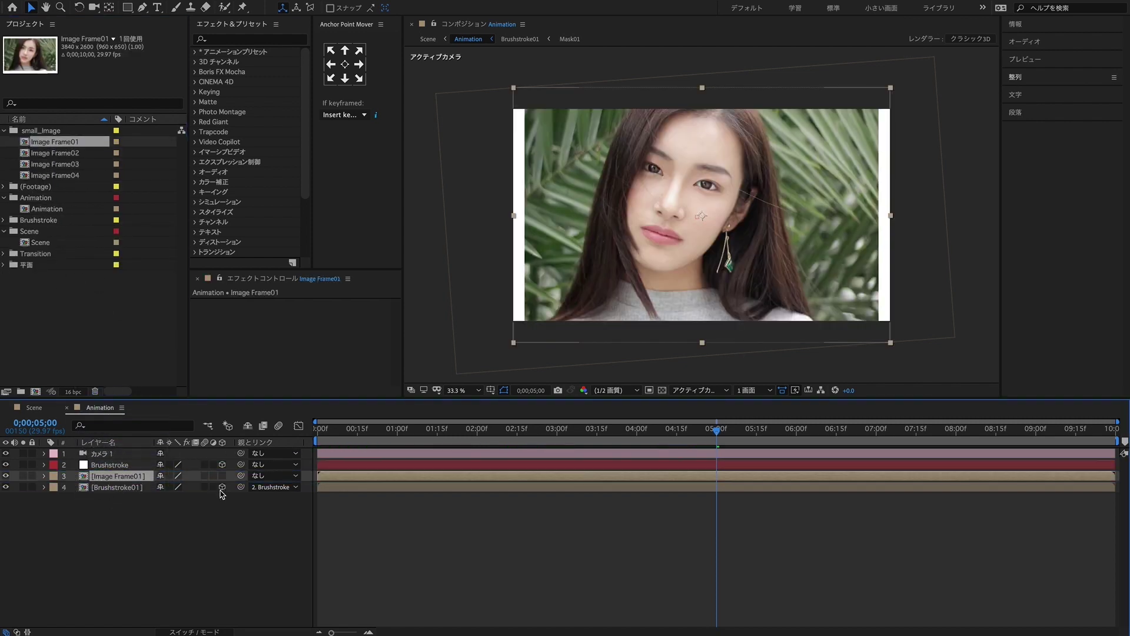
{"action": "left_click", "coordinate": [223, 475]}
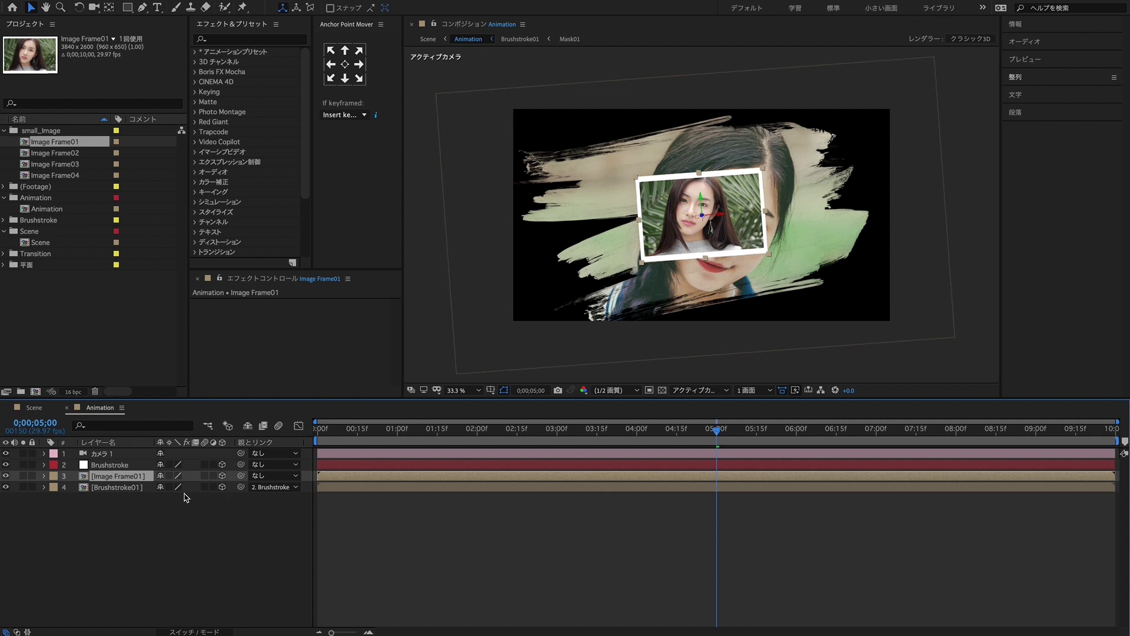
Create a new 3D null object and place it above the Brushstroke null in the layer stack.
{"action": "right_click", "coordinate": [124, 511]}
{"action": "mouse_move", "coordinate": [134, 517]}
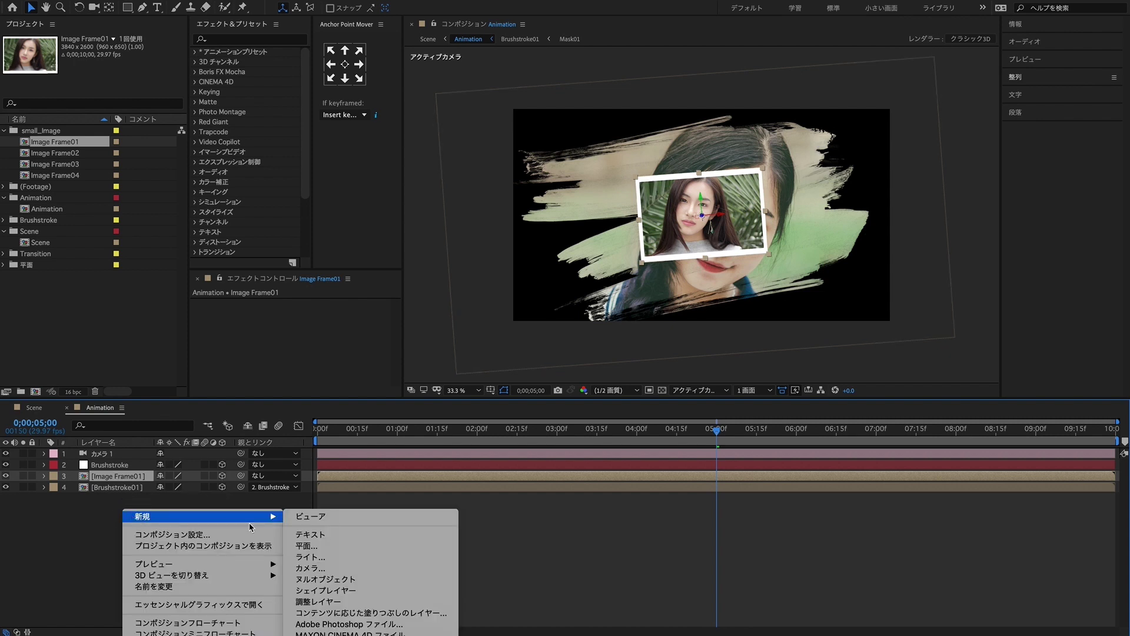
{"action": "left_click", "coordinate": [355, 581]}
{"action": "left_click", "coordinate": [222, 477]}
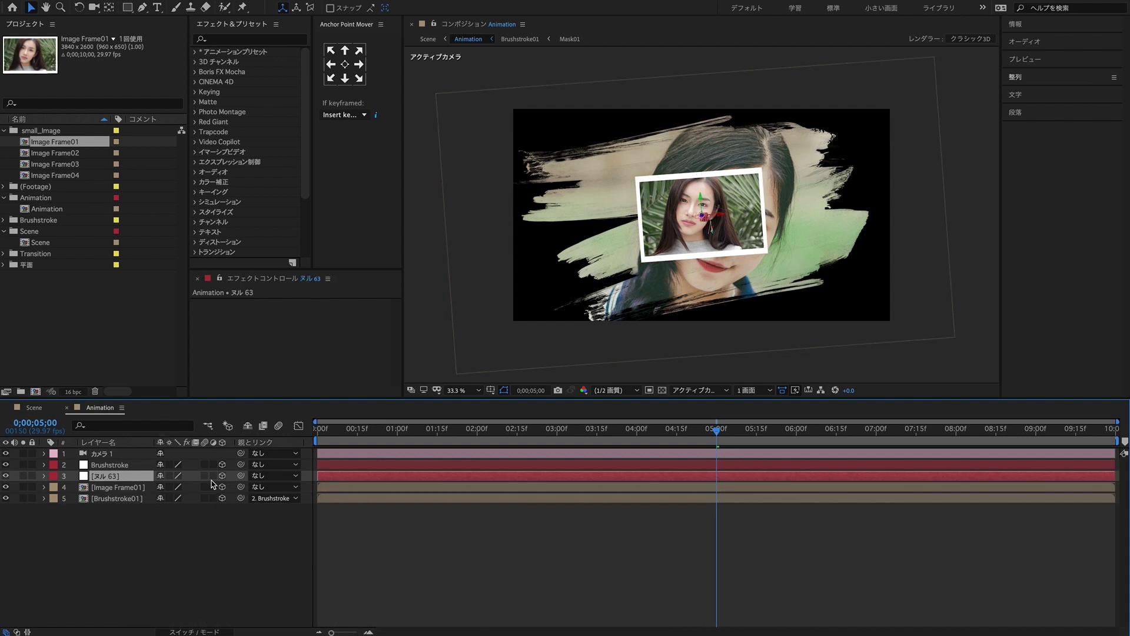
{"action": "left_click_drag", "start_coordinate": [116, 480], "coordinate": [118, 465]}
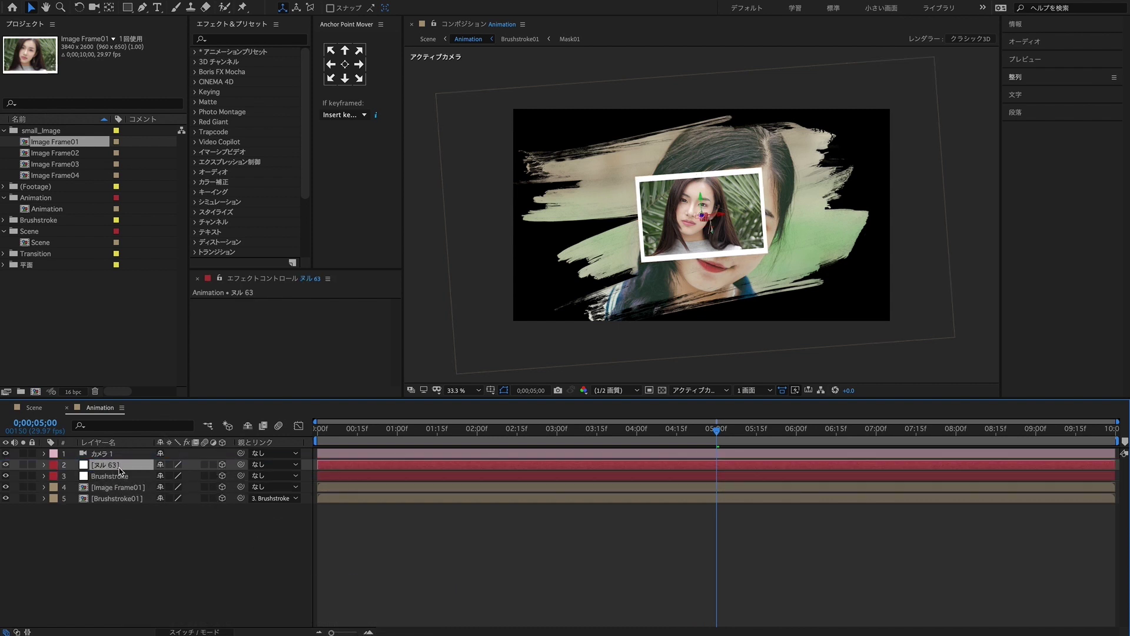
Rename the new null Image Frame01, copying the name from the image frame layer.
{"action": "left_click", "coordinate": [125, 488]}
{"action": "key", "text": "Return"}
{"action": "key", "text": "ctrl+c"}
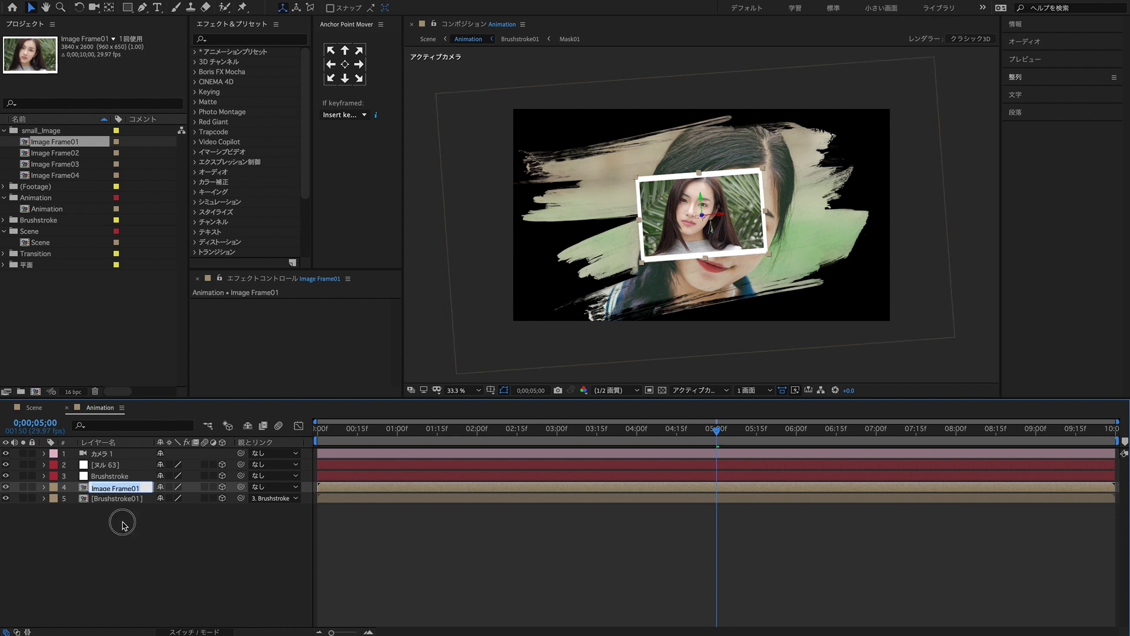
{"action": "left_click", "coordinate": [121, 523]}
{"action": "left_click", "coordinate": [113, 466]}
{"action": "key", "text": "Return"}
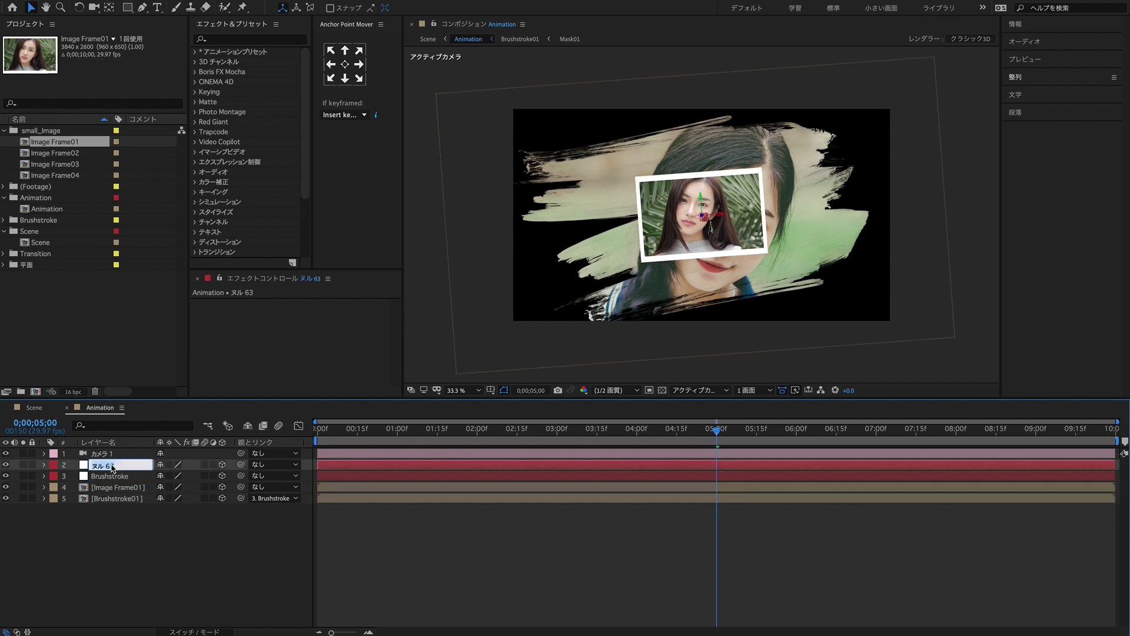
{"action": "key", "text": "ctrl+v"}
{"action": "left_click", "coordinate": [122, 588]}
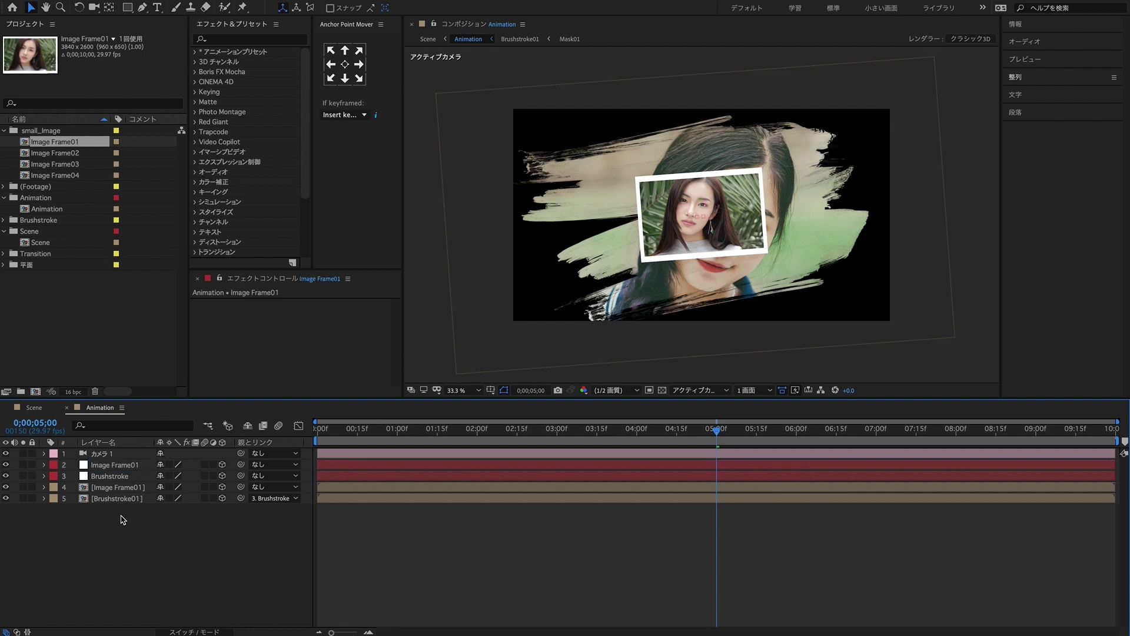
Parent the Image Frame01 composition layer to the Image Frame01 null.
{"action": "left_click", "coordinate": [126, 488]}
{"action": "left_click_drag", "start_coordinate": [240, 489], "coordinate": [134, 468]}
{"action": "left_click", "coordinate": [134, 468]}
Show the Image Frame01 composition layer's position and rotation properties and set its position to -5229, -1616, -800.
{"action": "left_click", "coordinate": [122, 490]}
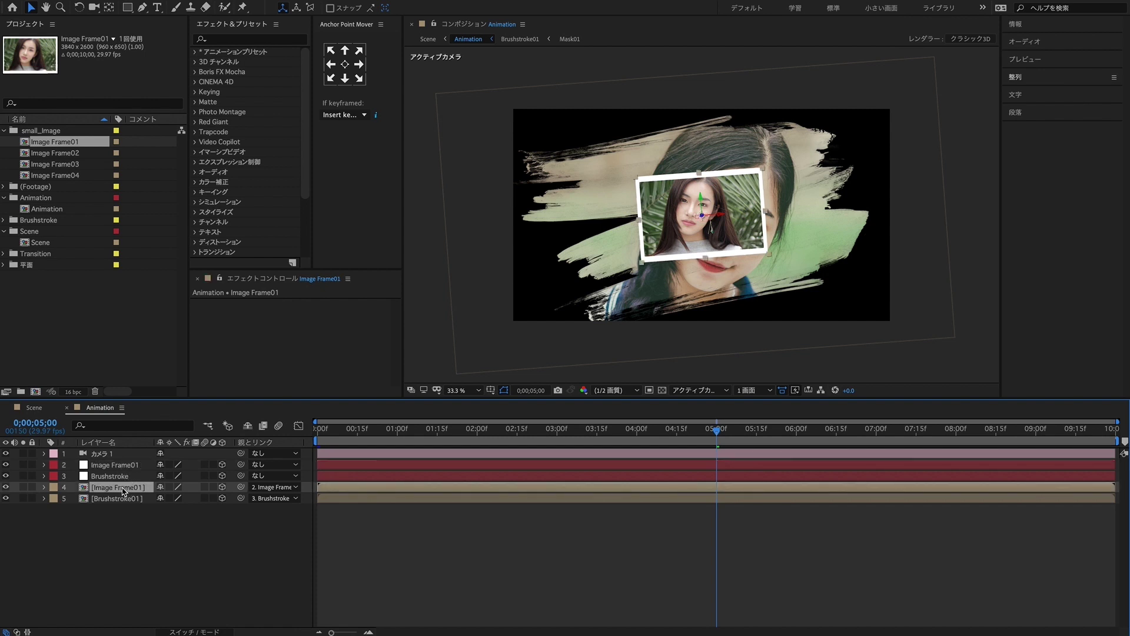
{"action": "key", "text": "p"}
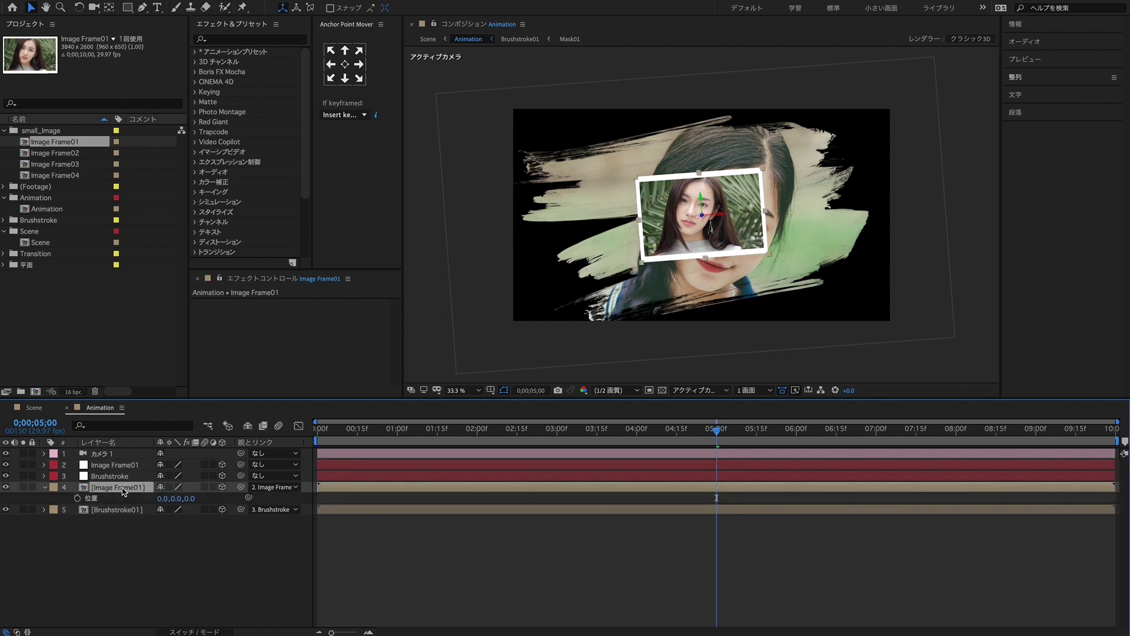
{"action": "key", "text": "shift+r"}
{"action": "left_click", "coordinate": [163, 498]}
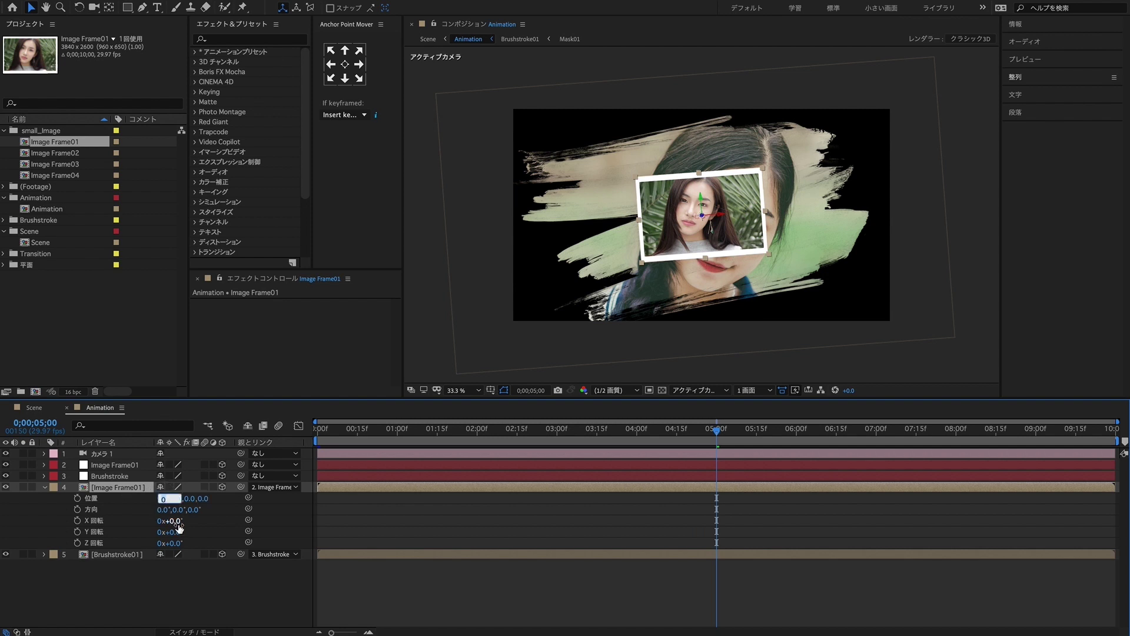
{"action": "type", "text": "-5229"}
{"action": "key", "text": "Return"}
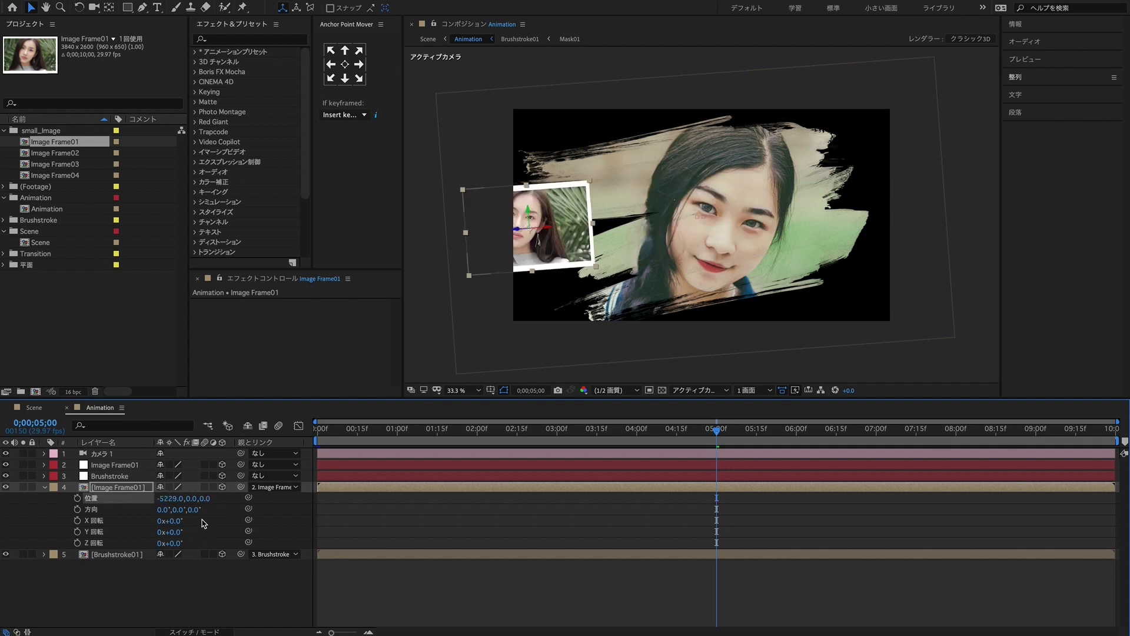
{"action": "left_click", "coordinate": [191, 499]}
{"action": "type", "text": "-1616"}
{"action": "key", "text": "Return"}
{"action": "left_click", "coordinate": [221, 499]}
{"action": "type", "text": "-800"}
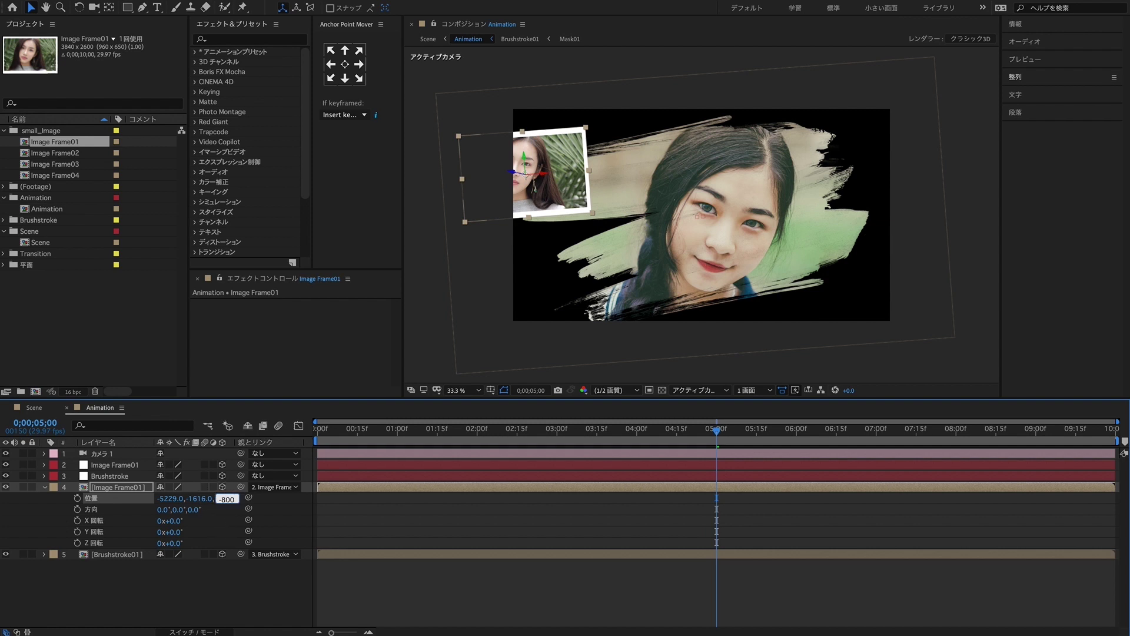
{"action": "key", "text": "Return"}
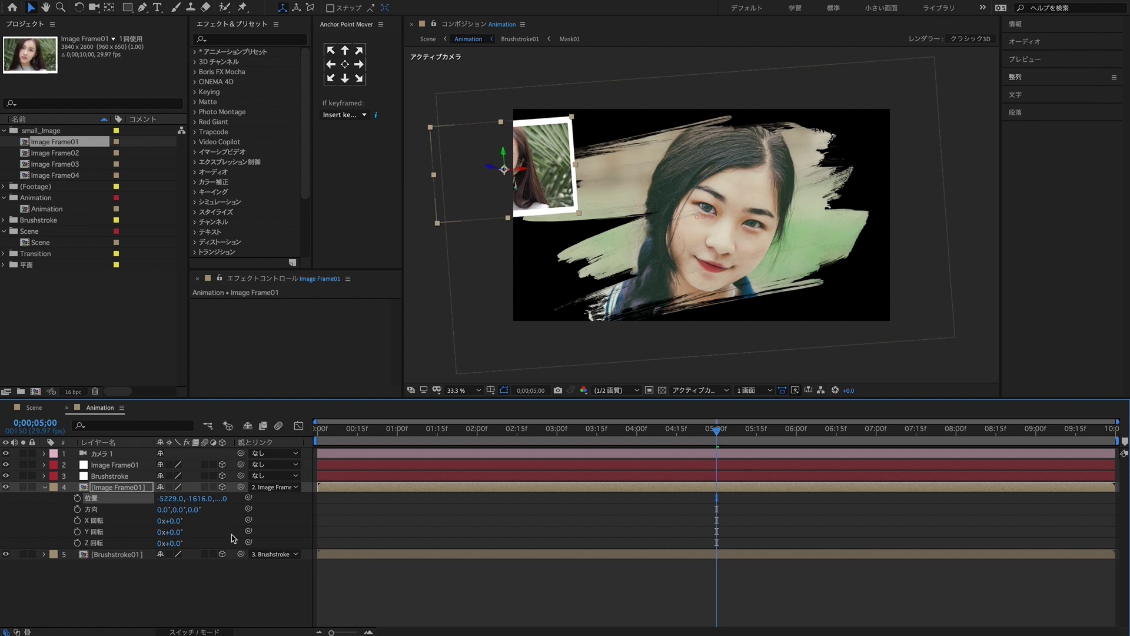
Set the Image Frame01 composition layer's Z Rotation to 15°.
{"action": "left_click", "coordinate": [174, 543]}
{"action": "type", "text": "15"}
{"action": "key", "text": "Return"}
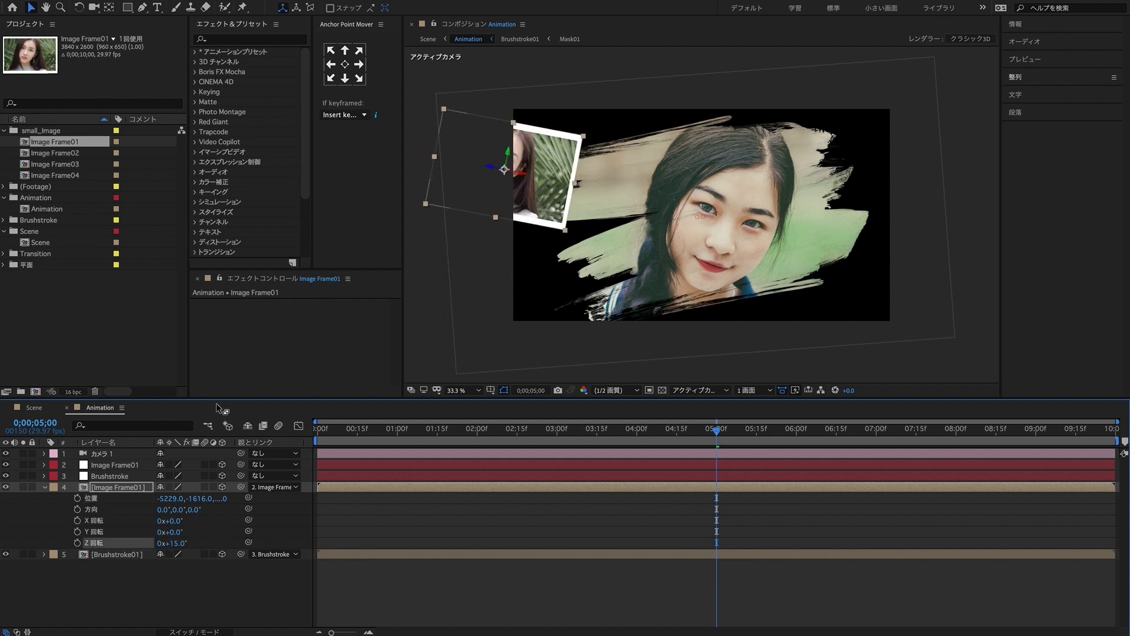
Show the Image Frame01 null's position and rotation properties and set its X position to 196.
{"action": "left_click", "coordinate": [117, 465]}
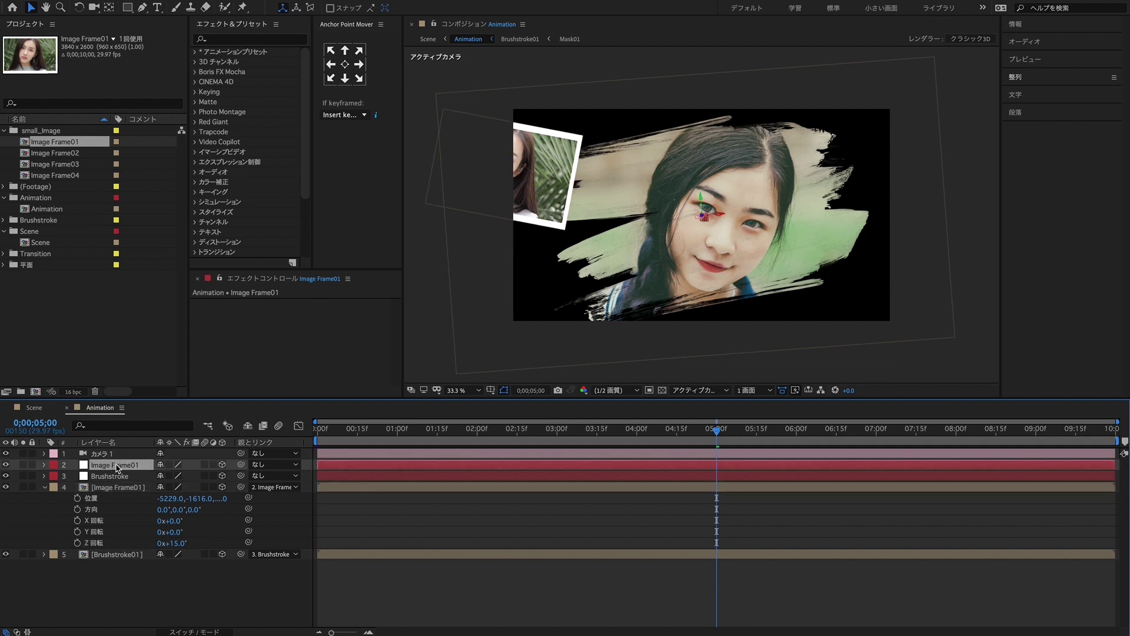
{"action": "key", "text": "p"}
{"action": "key", "text": "shift+r"}
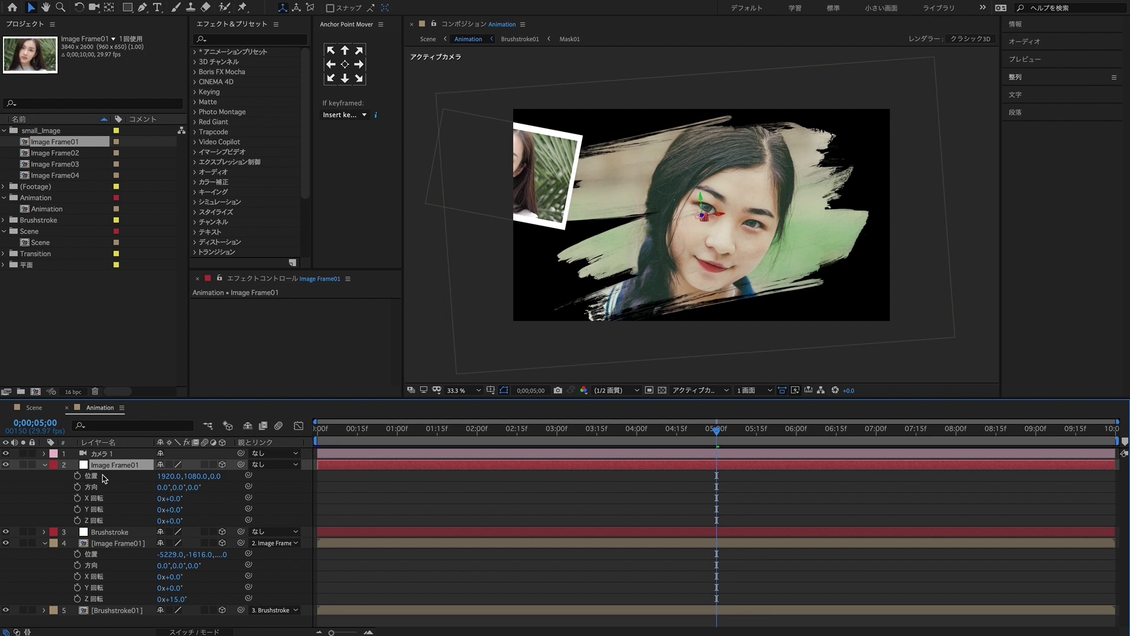
{"action": "left_click", "coordinate": [165, 476]}
{"action": "type", "text": "196"}
{"action": "key", "text": "Return"}
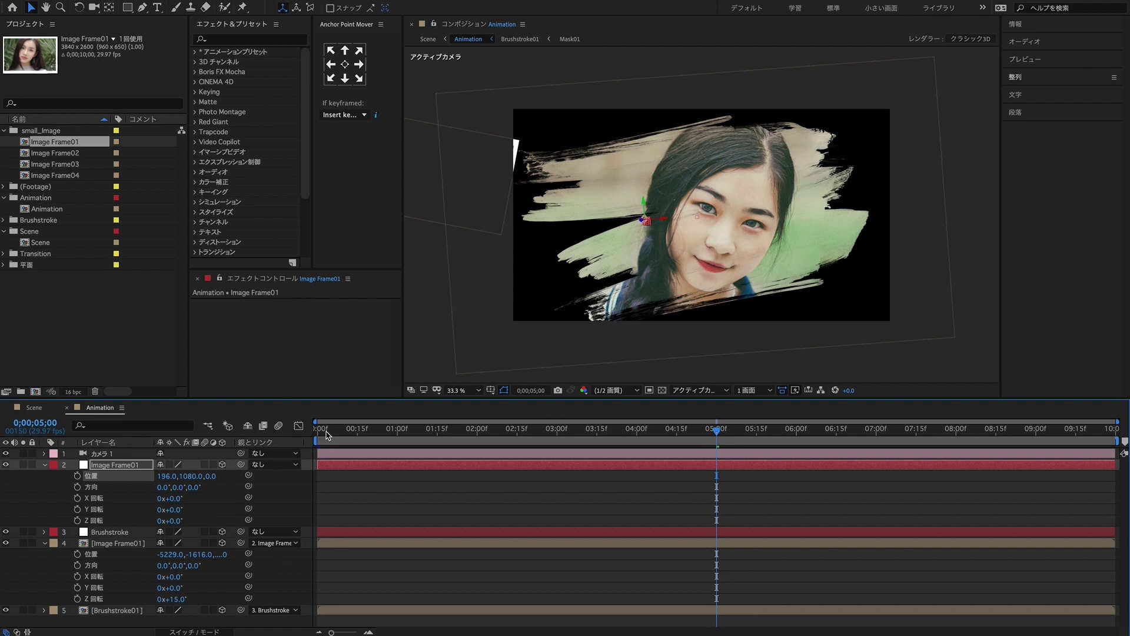
At 0;00;00;00, set the Image Frame01 null's Y position to 1583 and add a Position keyframe.
{"action": "left_click_drag", "start_coordinate": [339, 430], "coordinate": [289, 430]}
{"action": "left_click", "coordinate": [188, 476]}
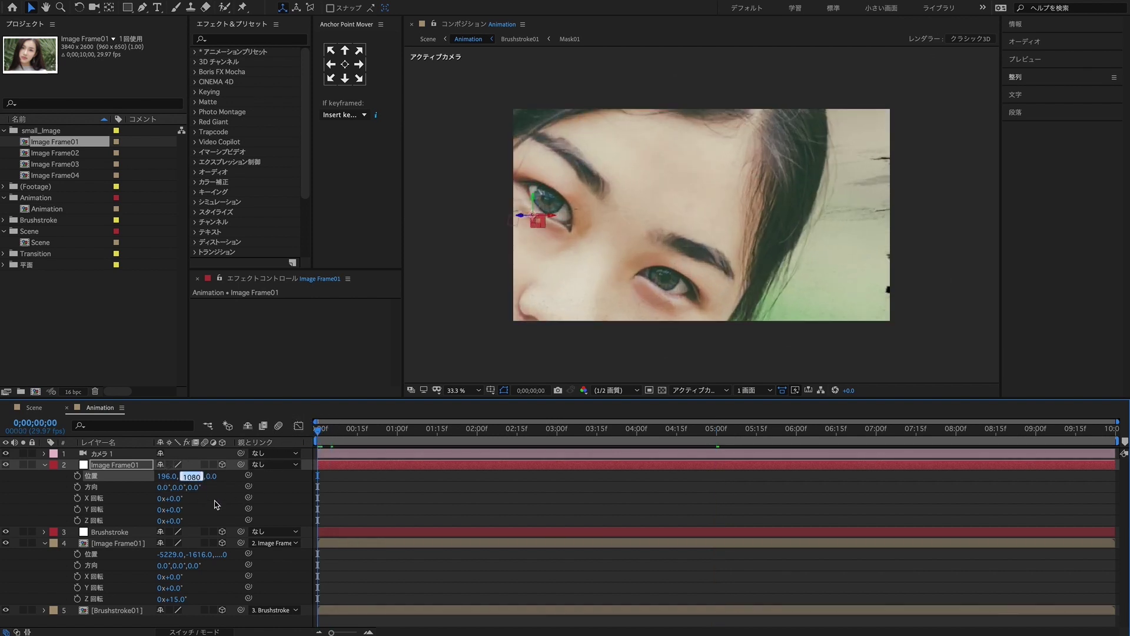
{"action": "type", "text": "1583"}
{"action": "key", "text": "Return"}
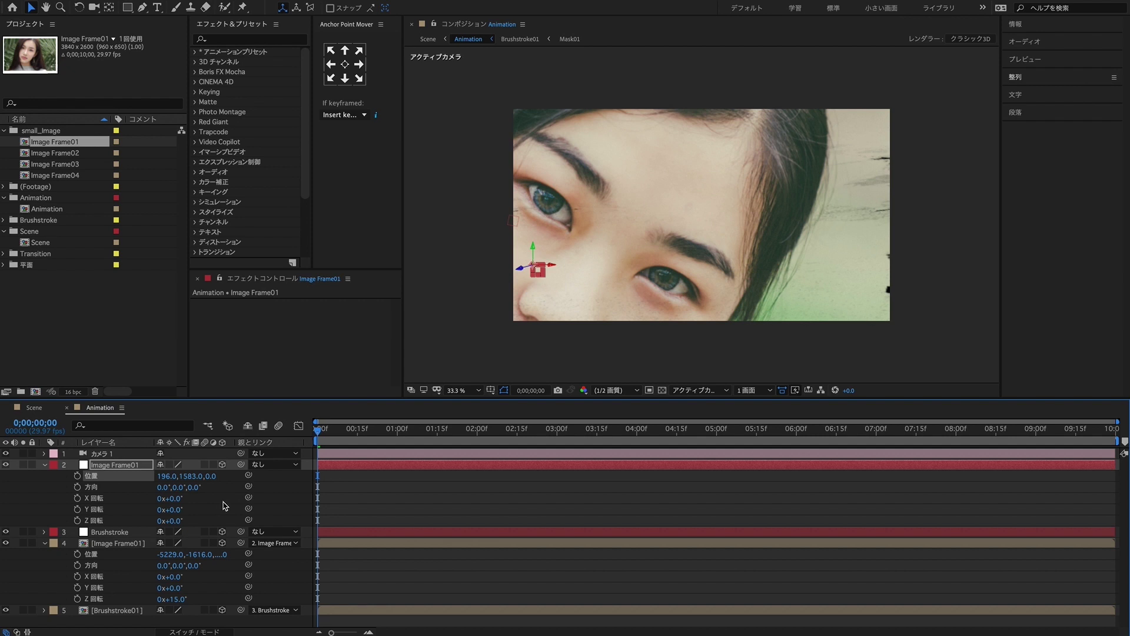
{"action": "left_click", "coordinate": [77, 476]}
Set the Image Frame01 null's Z Rotation to 10° and add a Z Rotation keyframe at 0;00;00;00.
{"action": "left_click", "coordinate": [717, 437]}
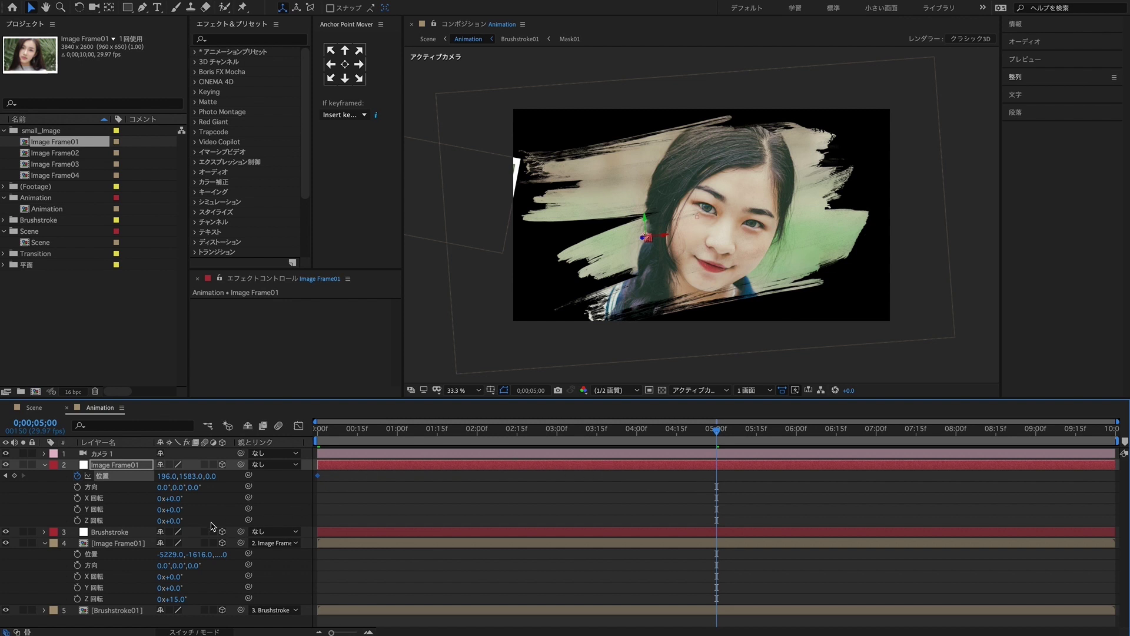
{"action": "left_click", "coordinate": [174, 520]}
{"action": "type", "text": "1"}
{"action": "key", "text": "Return"}
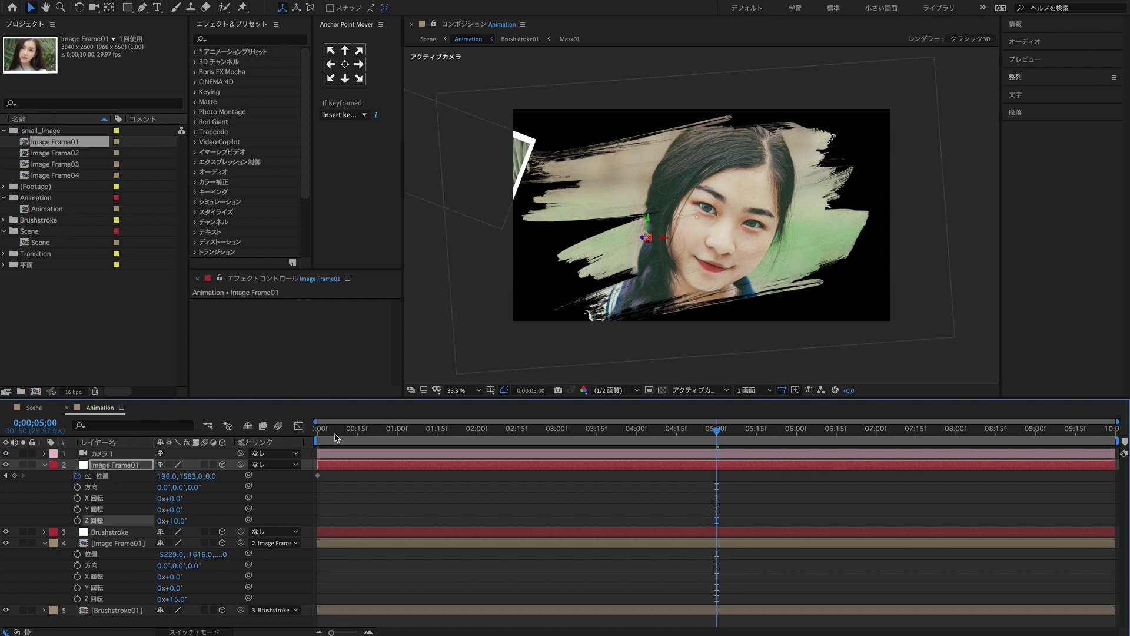
{"action": "left_click_drag", "start_coordinate": [330, 429], "coordinate": [302, 434]}
{"action": "left_click", "coordinate": [77, 520]}
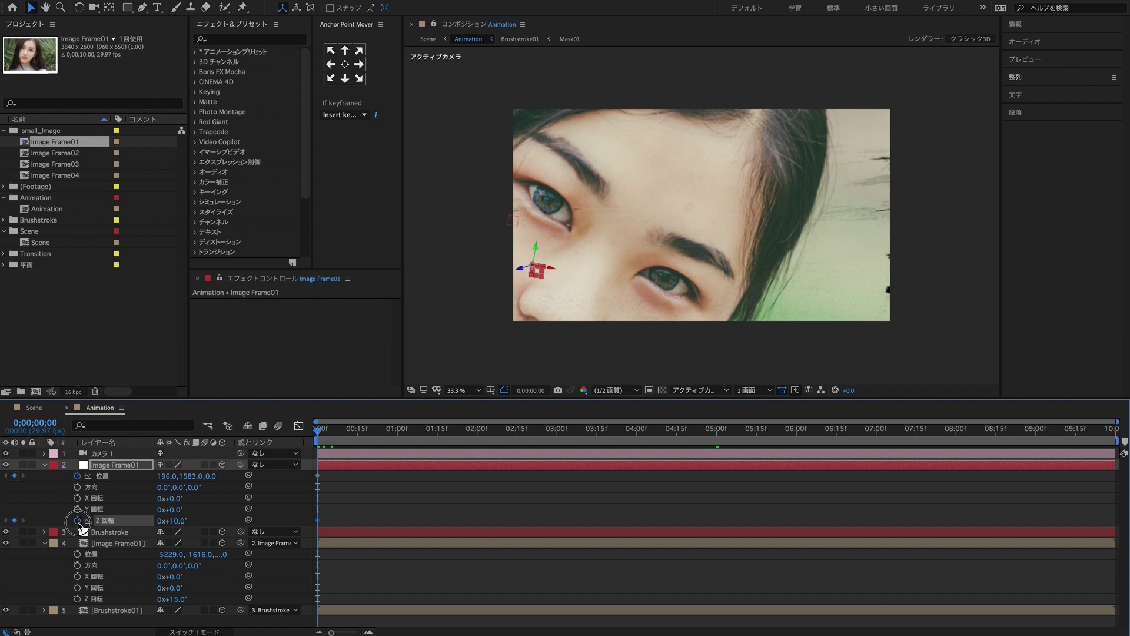
At 0;00;05;00, set the Image Frame01 null's Z Rotation to 0° and its X position to 4156.
{"action": "left_click", "coordinate": [716, 437]}
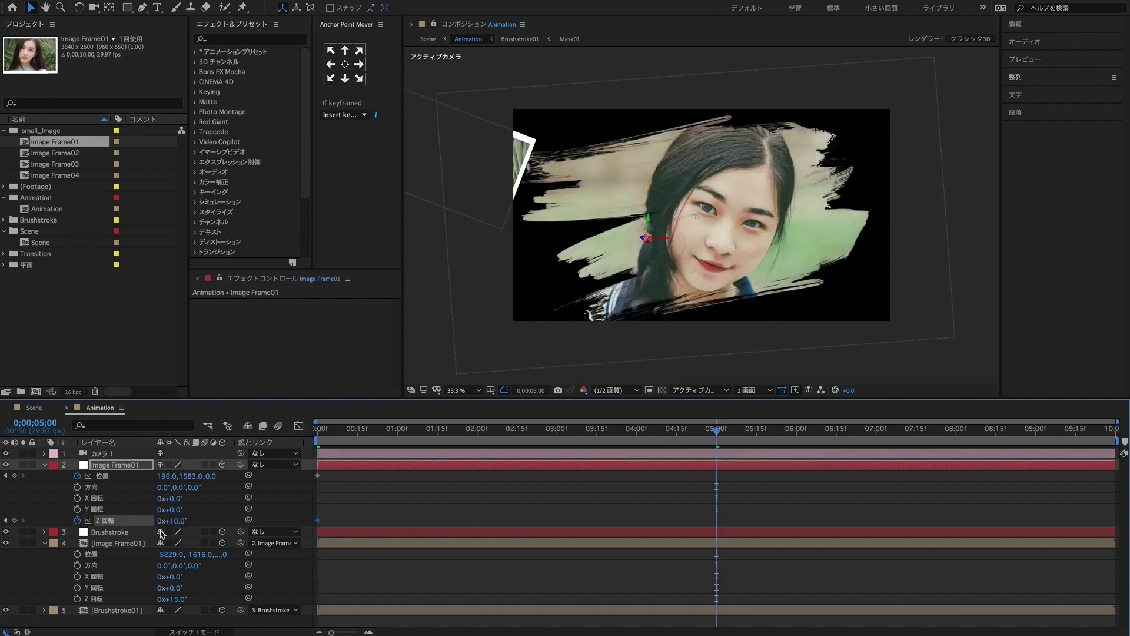
{"action": "left_click", "coordinate": [175, 521]}
{"action": "type", "text": "0"}
{"action": "key", "text": "Return"}
{"action": "left_click", "coordinate": [166, 476]}
{"action": "type", "text": "41"}
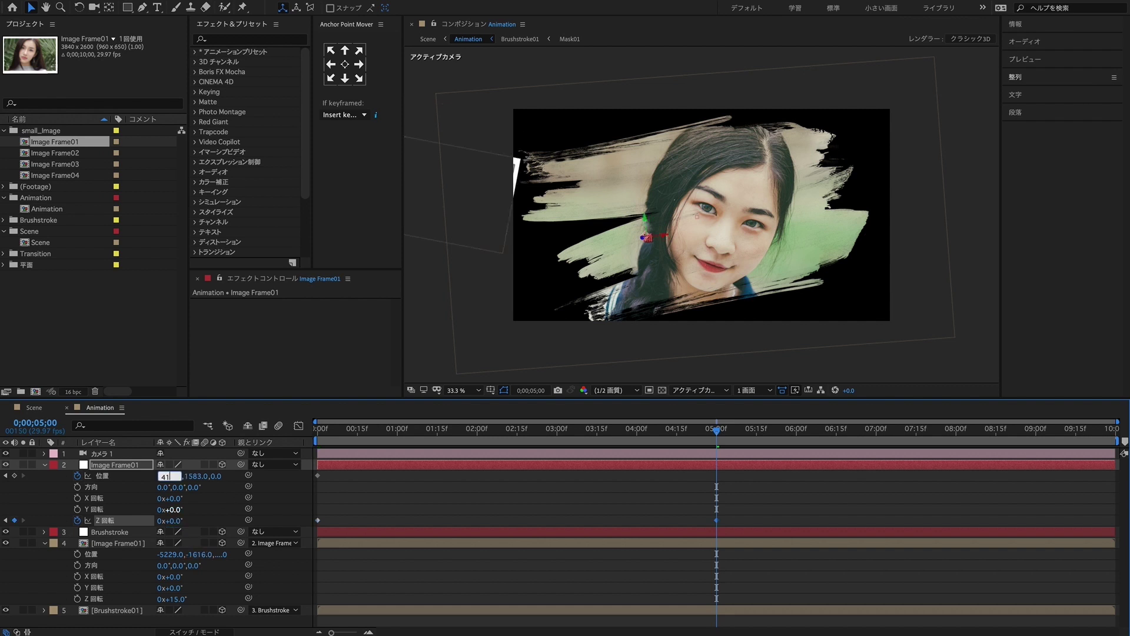
{"action": "type", "text": "56"}
{"action": "key", "text": "Return"}
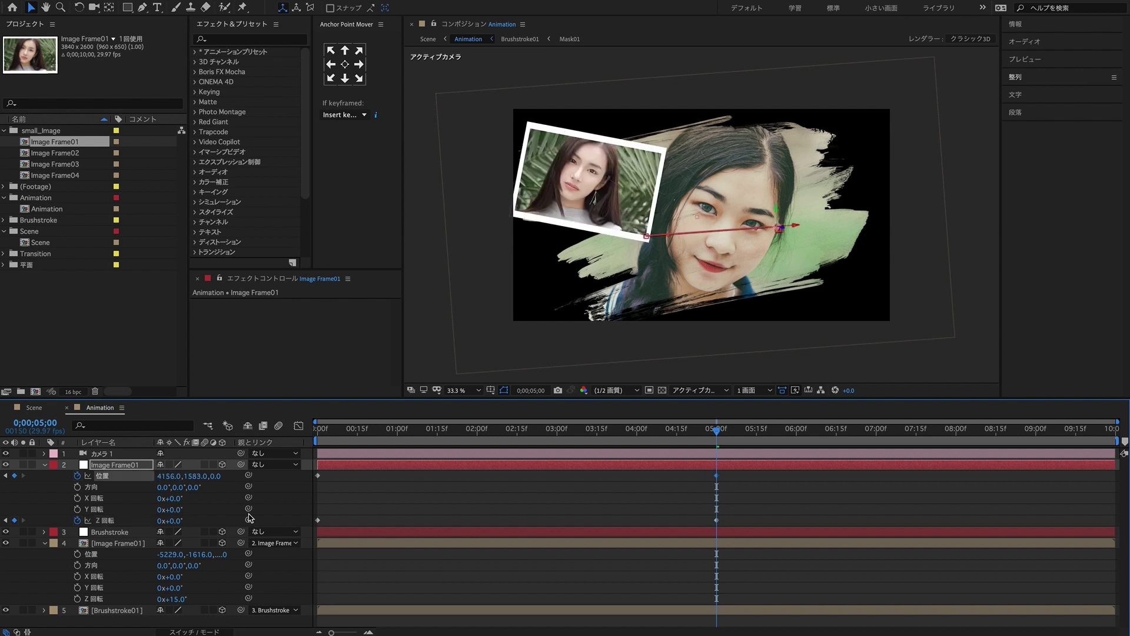
Apply Easy Ease to all Position and Z Rotation keyframes of the Image Frame01 null.
{"action": "left_click_drag", "start_coordinate": [745, 477], "coordinate": [304, 531]}
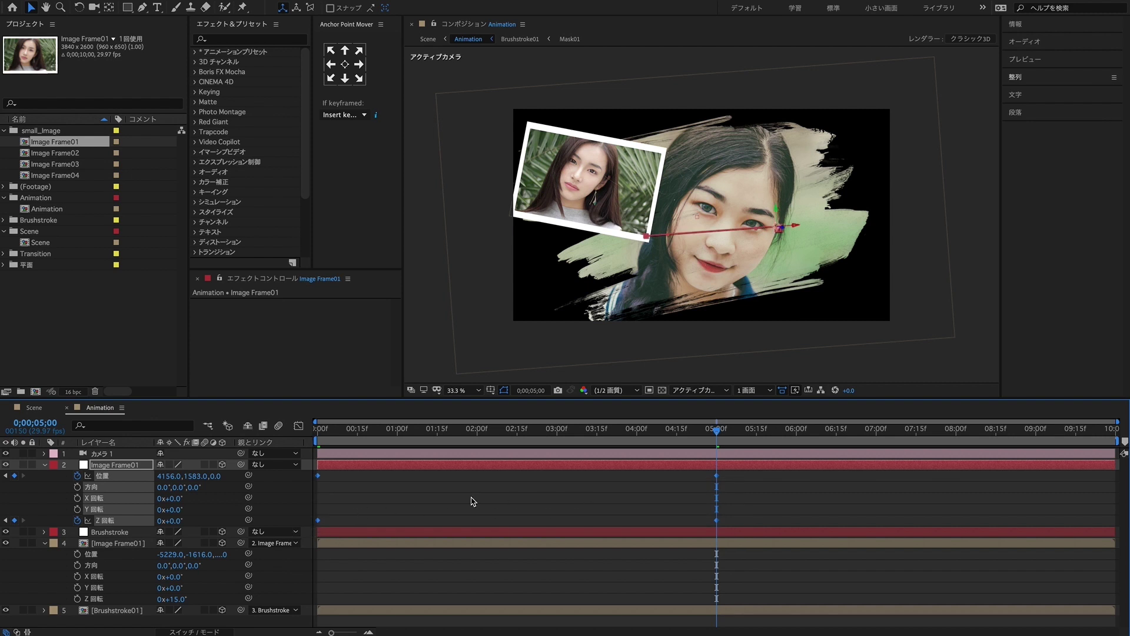
{"action": "right_click", "coordinate": [319, 477]}
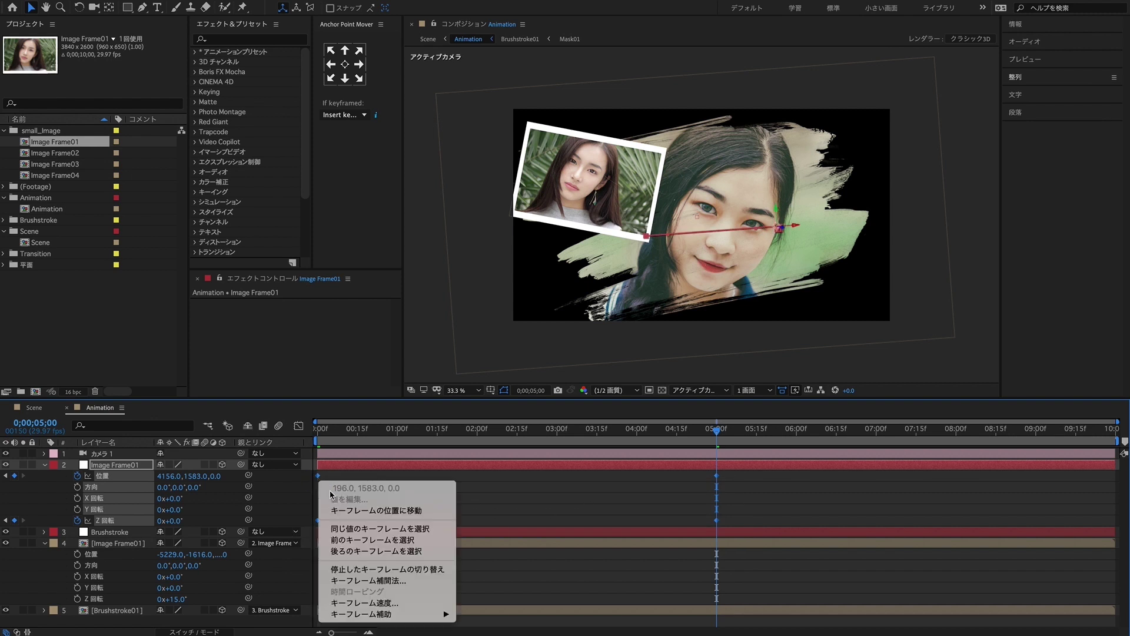
{"action": "left_click", "coordinate": [493, 617]}
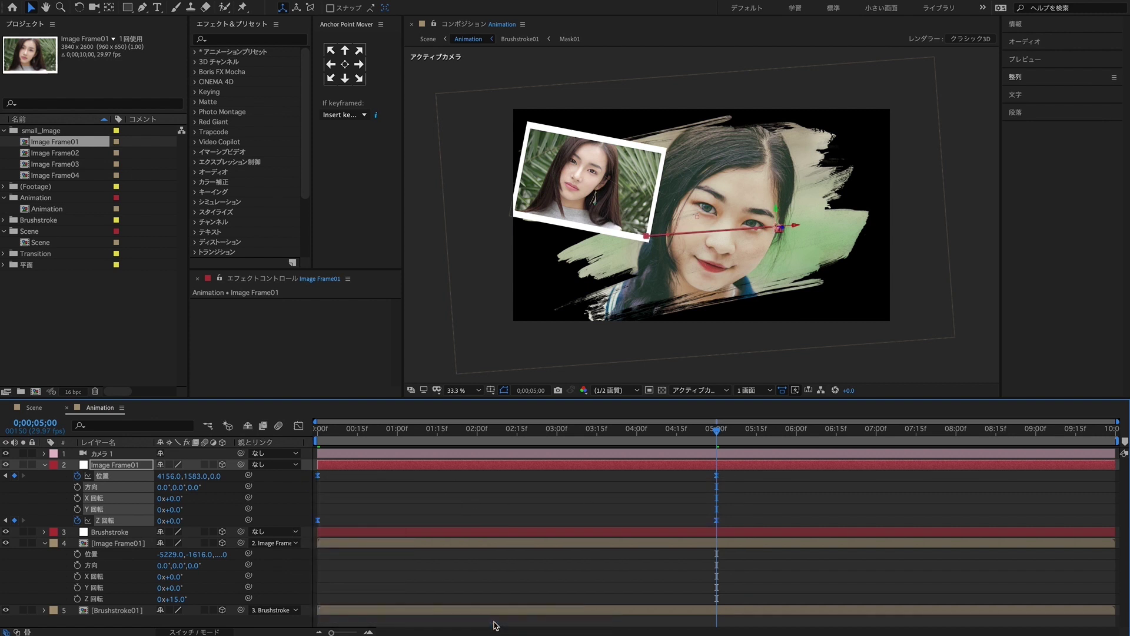
{"action": "left_click", "coordinate": [446, 501]}
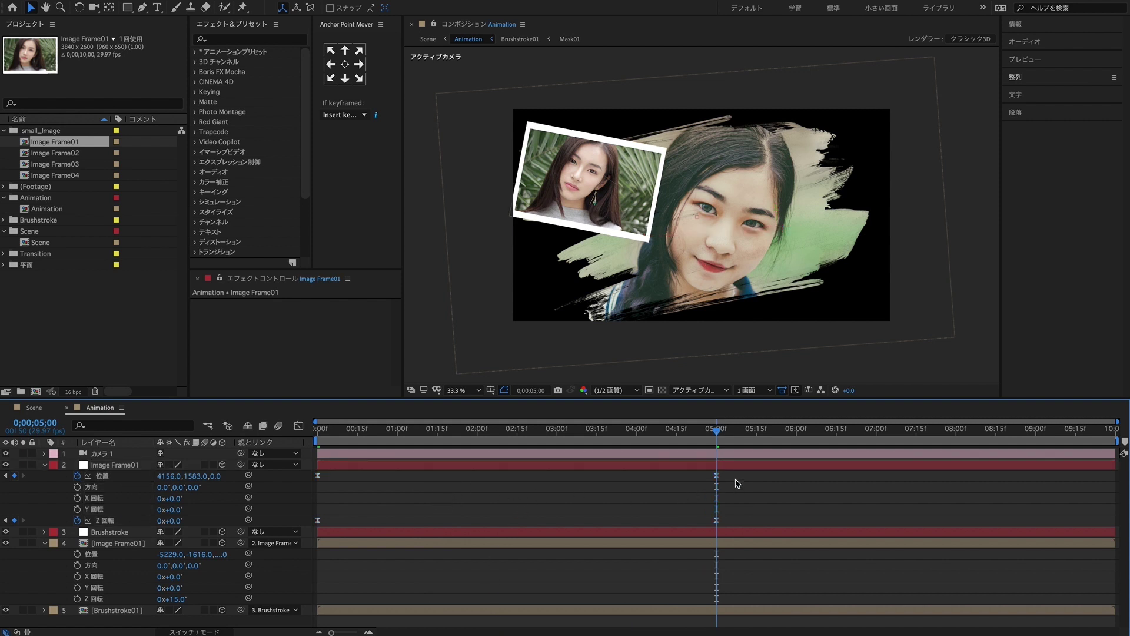
In the speed graph, lengthen the incoming ease of the Image Frame01 null's Position keyframe at 0;00;05;00.
{"action": "left_click_drag", "start_coordinate": [737, 489], "coordinate": [666, 475]}
{"action": "left_click", "coordinate": [298, 425]}
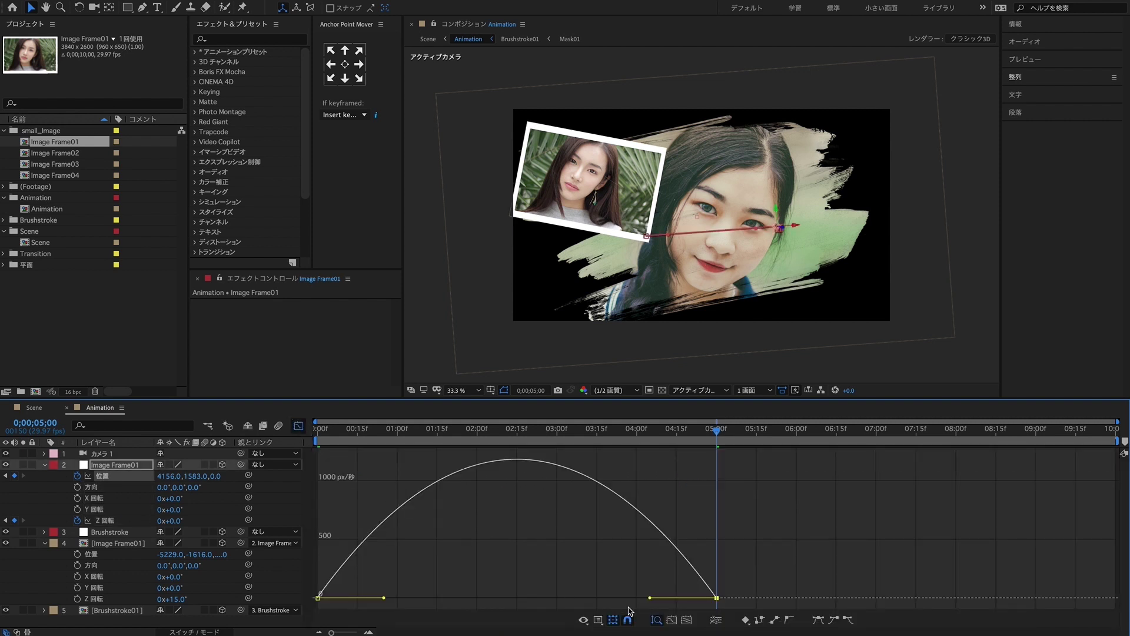
{"action": "left_click", "coordinate": [637, 602]}
{"action": "left_click", "coordinate": [717, 600]}
{"action": "left_click_drag", "start_coordinate": [717, 601], "coordinate": [517, 598]}
{"action": "left_click", "coordinate": [299, 425]}
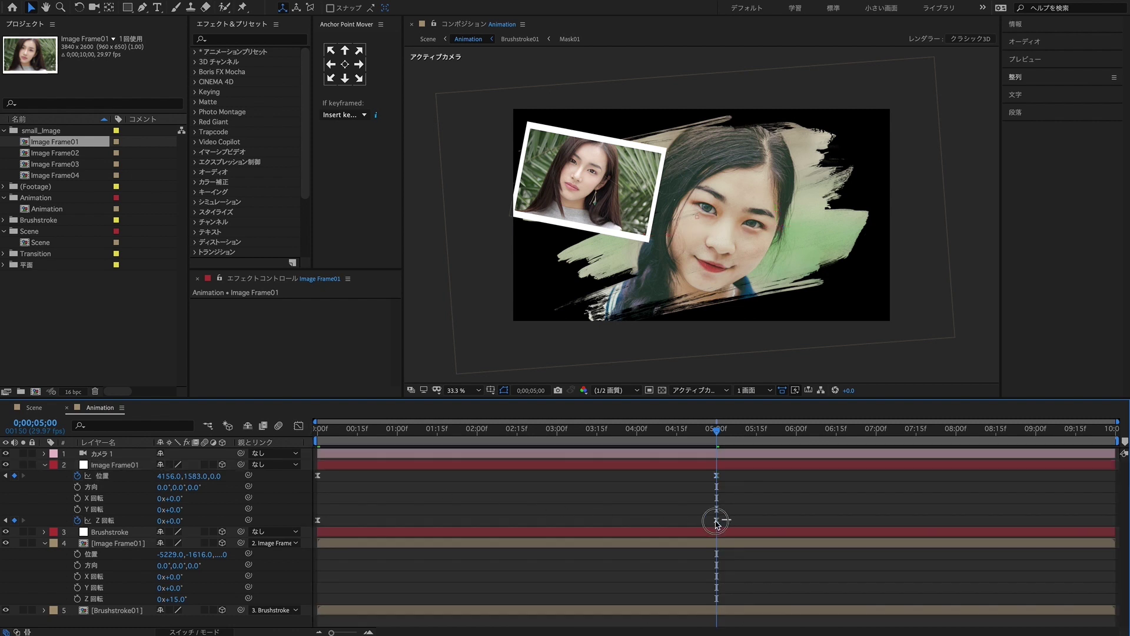
In the speed graph, extend the incoming ease of the Image Frame01 null's last Z Rotation keyframe back to about 0;00;03;00.
{"action": "left_click", "coordinate": [299, 425]}
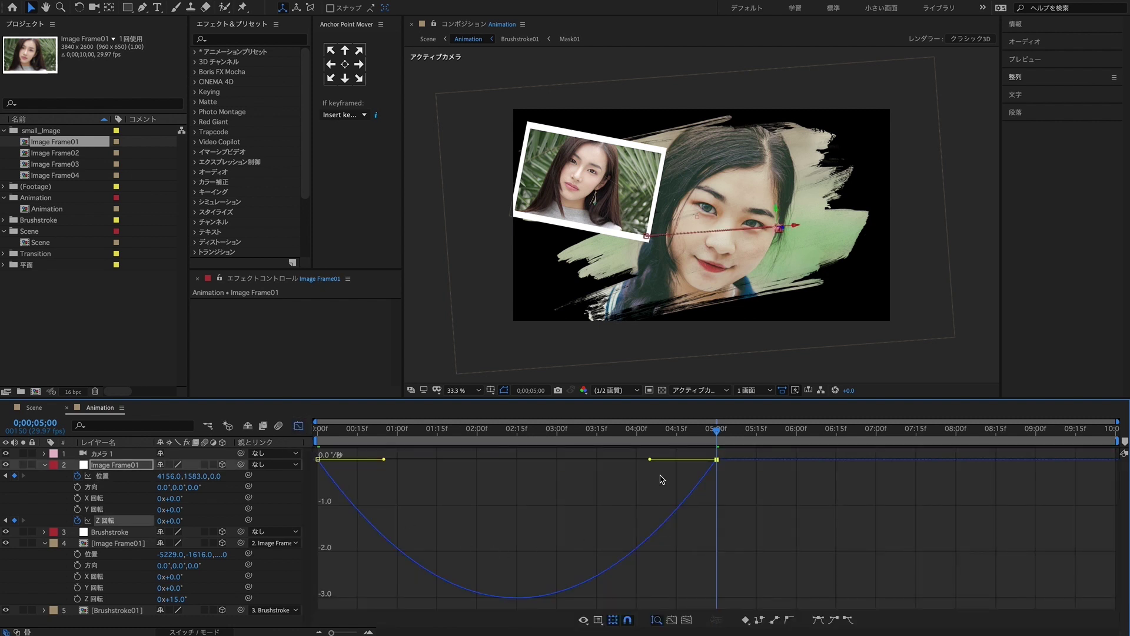
{"action": "left_click_drag", "start_coordinate": [650, 463], "coordinate": [547, 460]}
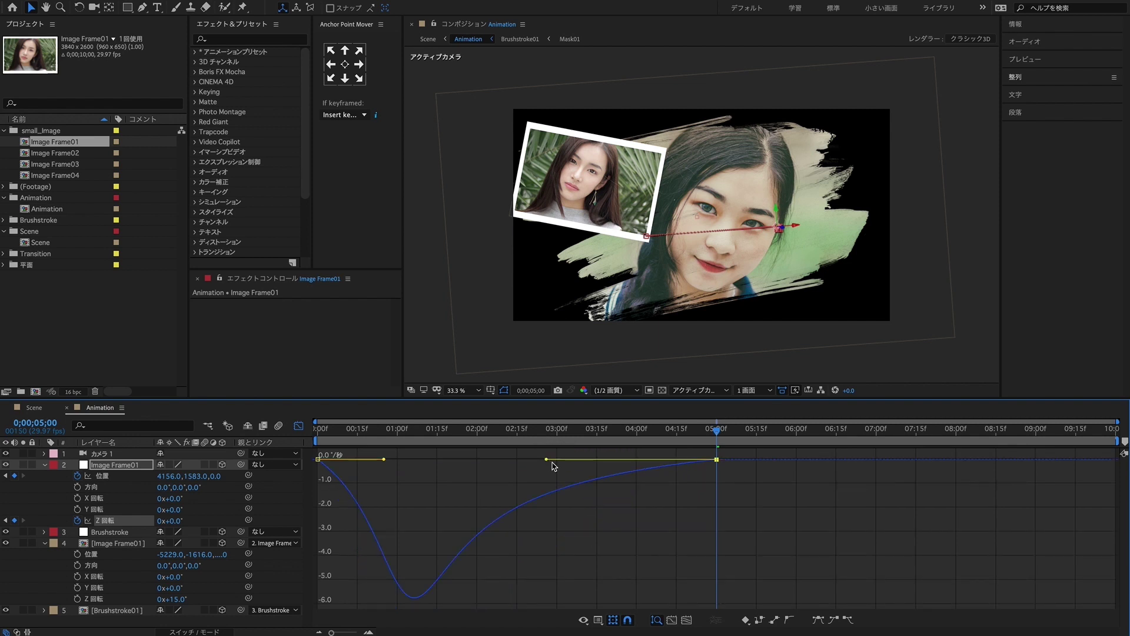
{"action": "left_click", "coordinate": [298, 425]}
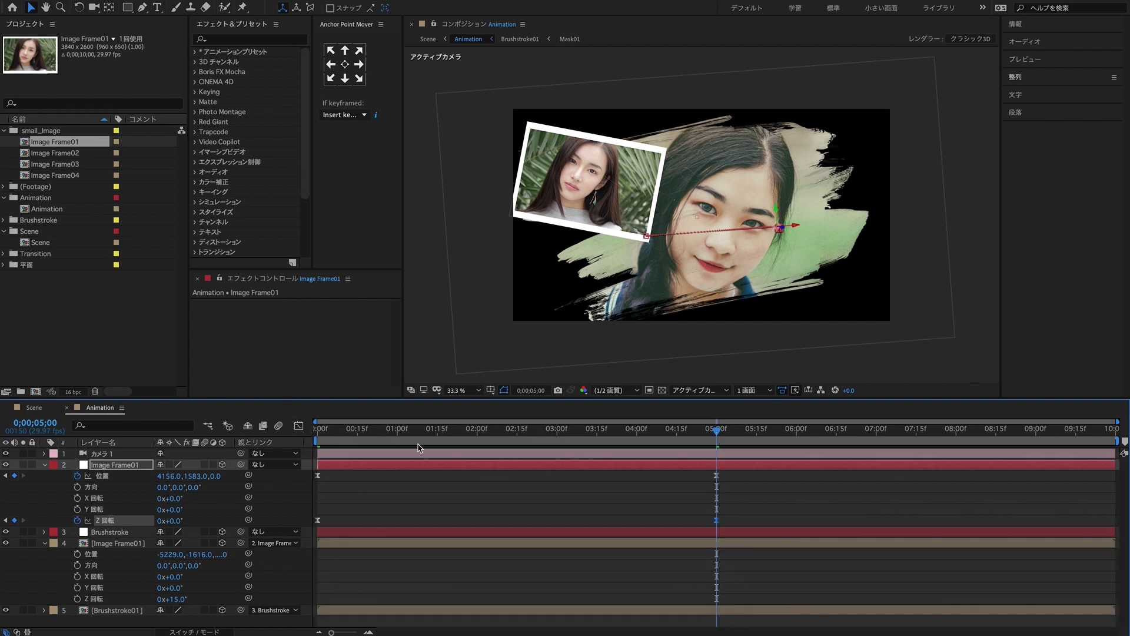
Scrub through the Image Frame01 animation back to 0;00;05;00 and collapse the expanded layer properties.
{"action": "left_click_drag", "start_coordinate": [726, 438], "coordinate": [498, 447]}
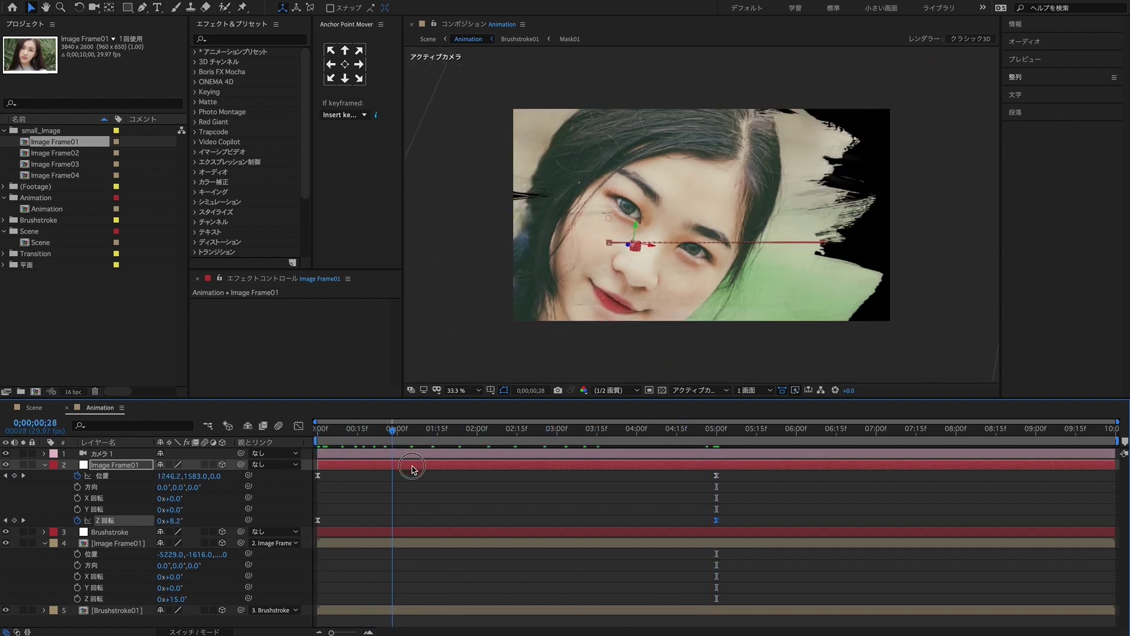
{"action": "left_click_drag", "start_coordinate": [543, 493], "coordinate": [720, 506]}
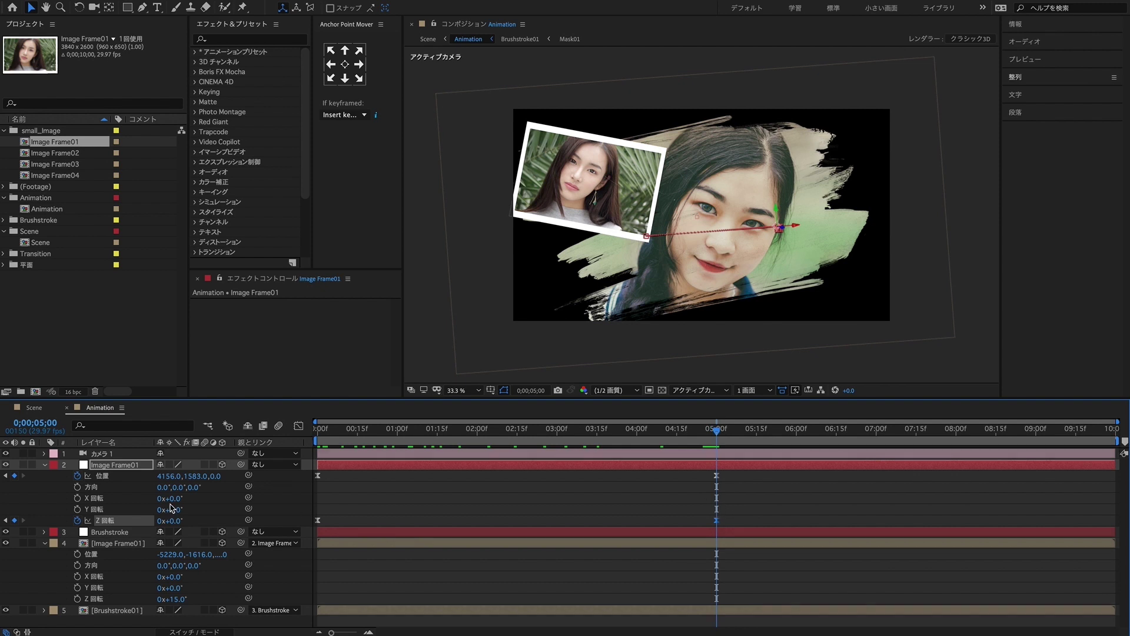
{"action": "left_click", "coordinate": [45, 465]}
{"action": "left_click", "coordinate": [45, 487]}
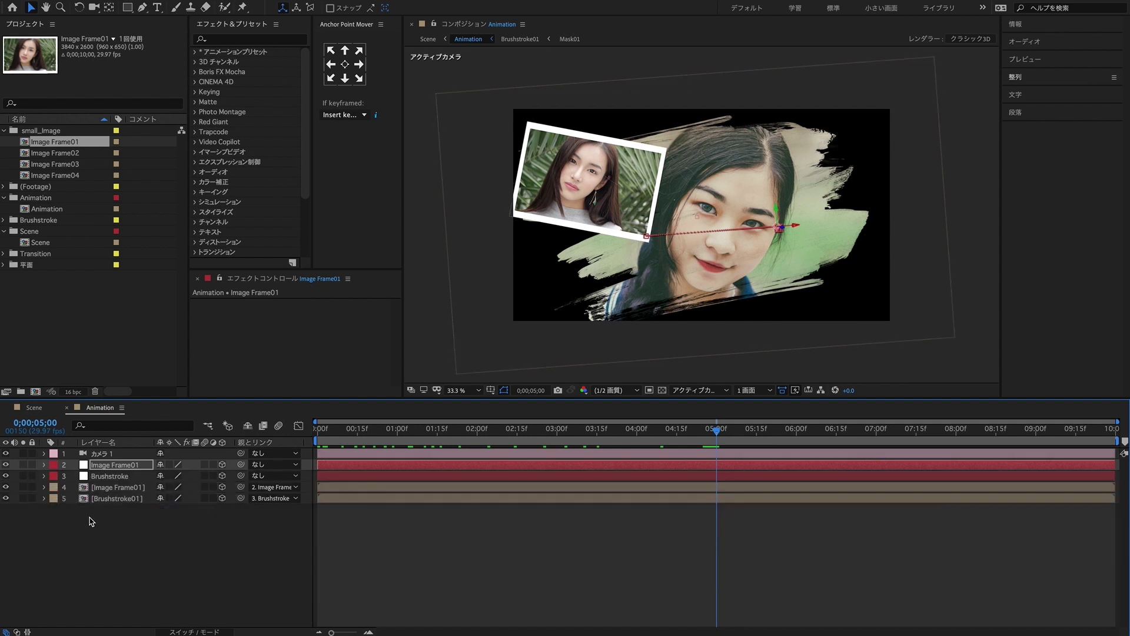
Add the Image Frame02 composition to the timeline directly above the Image Frame01 image layer and make it a 3D layer.
{"action": "left_click", "coordinate": [115, 529]}
{"action": "left_click_drag", "start_coordinate": [71, 153], "coordinate": [131, 488]}
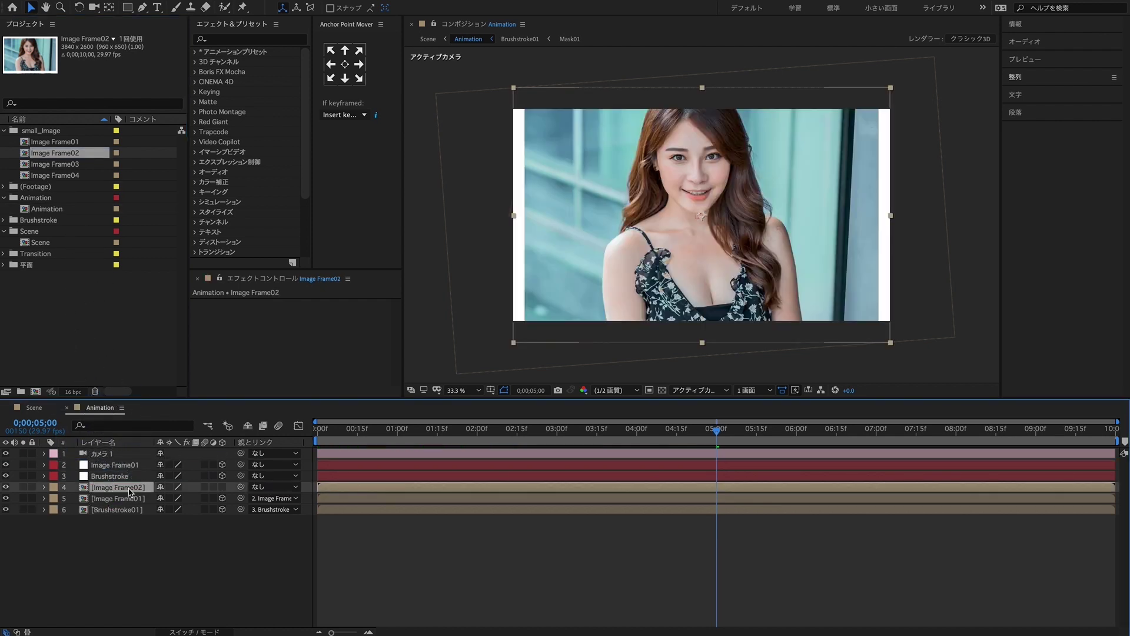
{"action": "left_click", "coordinate": [222, 486]}
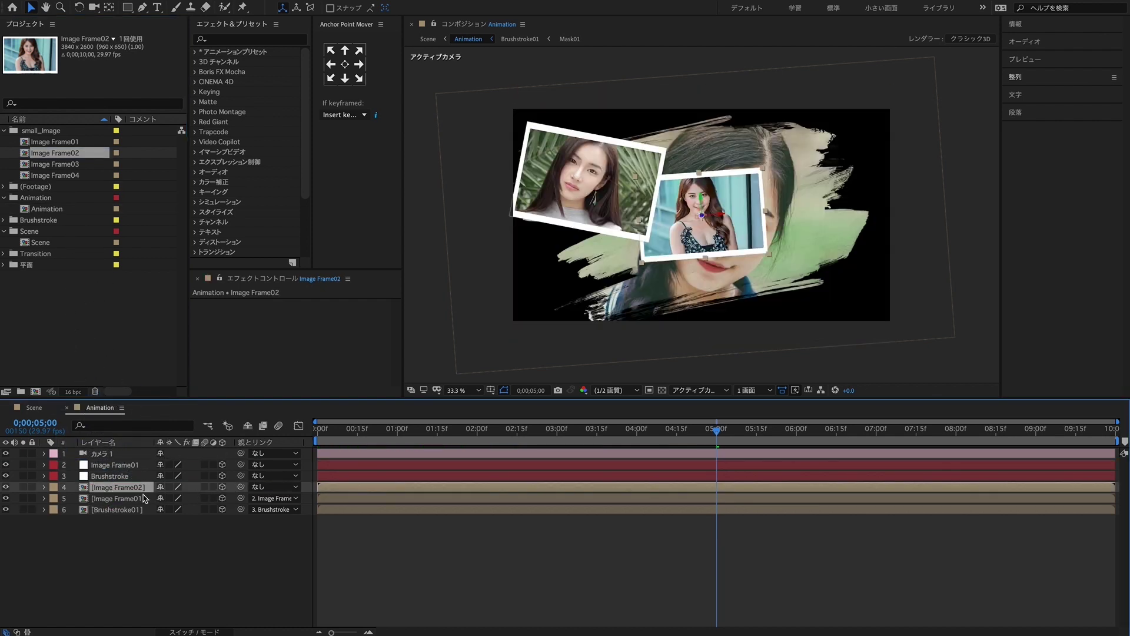
Create a new null object and place it directly below the camera layer.
{"action": "left_click", "coordinate": [124, 534]}
{"action": "right_click", "coordinate": [125, 536]}
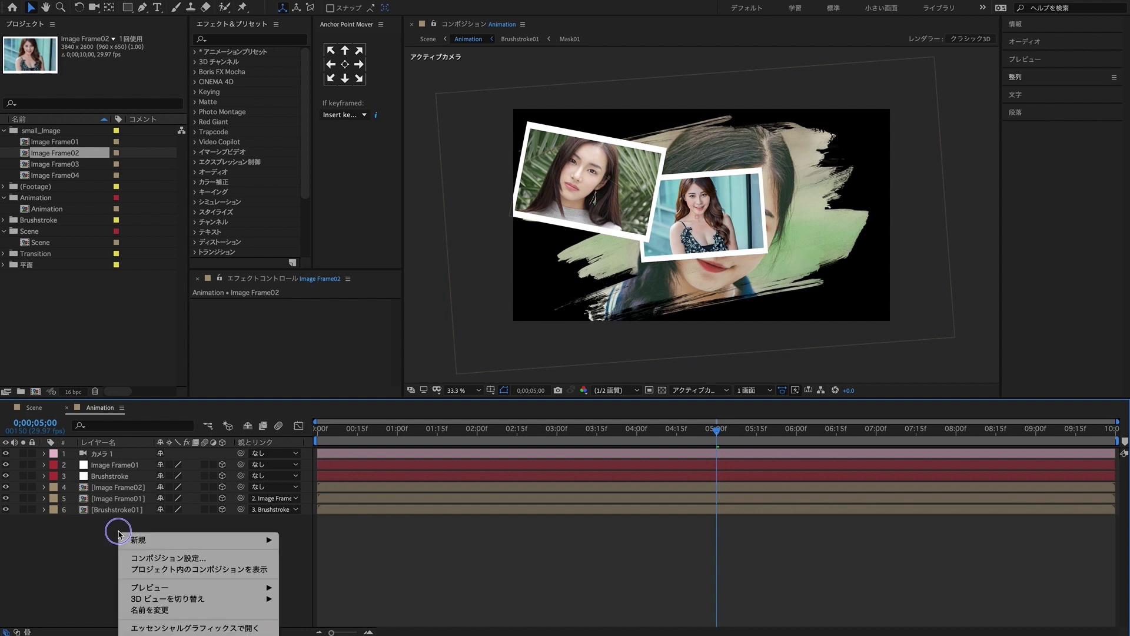
{"action": "mouse_move", "coordinate": [217, 541]}
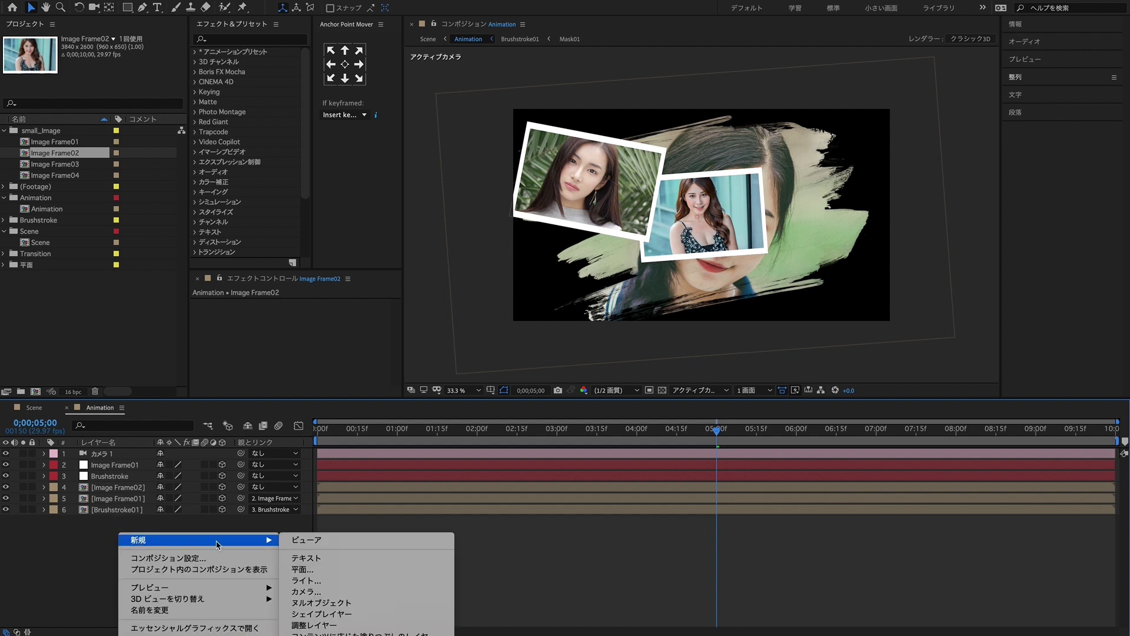
{"action": "left_click", "coordinate": [337, 606]}
{"action": "left_click_drag", "start_coordinate": [112, 454], "coordinate": [115, 470]}
Rename the new null Image Frame02, copying the name from the image layer, and make the null a 3D layer.
{"action": "left_click", "coordinate": [117, 499]}
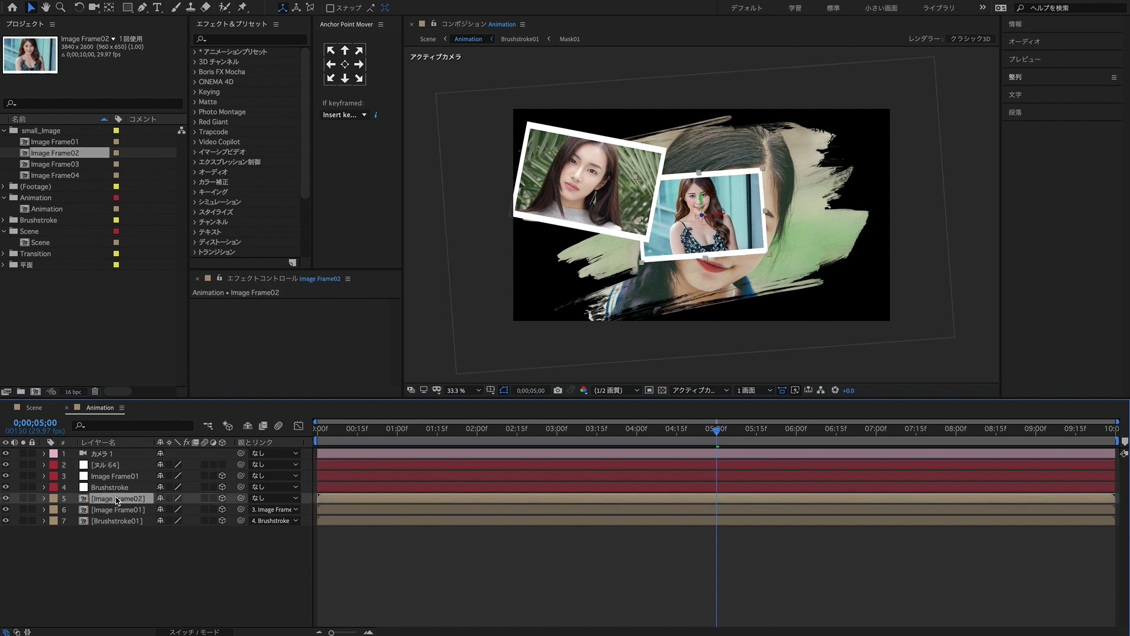
{"action": "key", "text": "Return"}
{"action": "key", "text": "ctrl+c"}
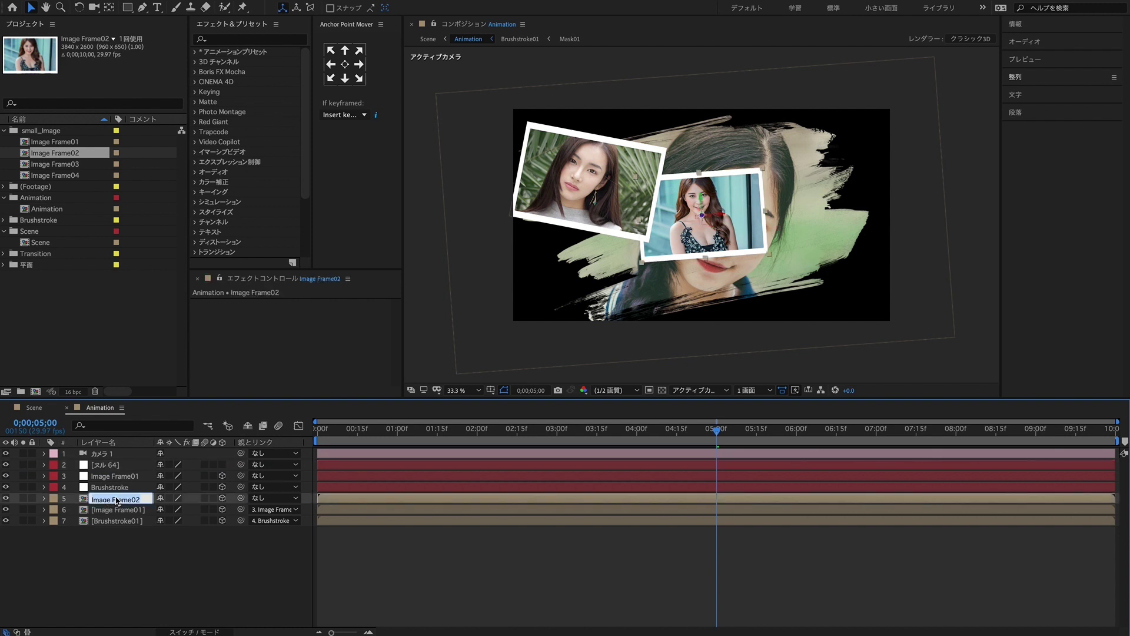
{"action": "left_click", "coordinate": [124, 556]}
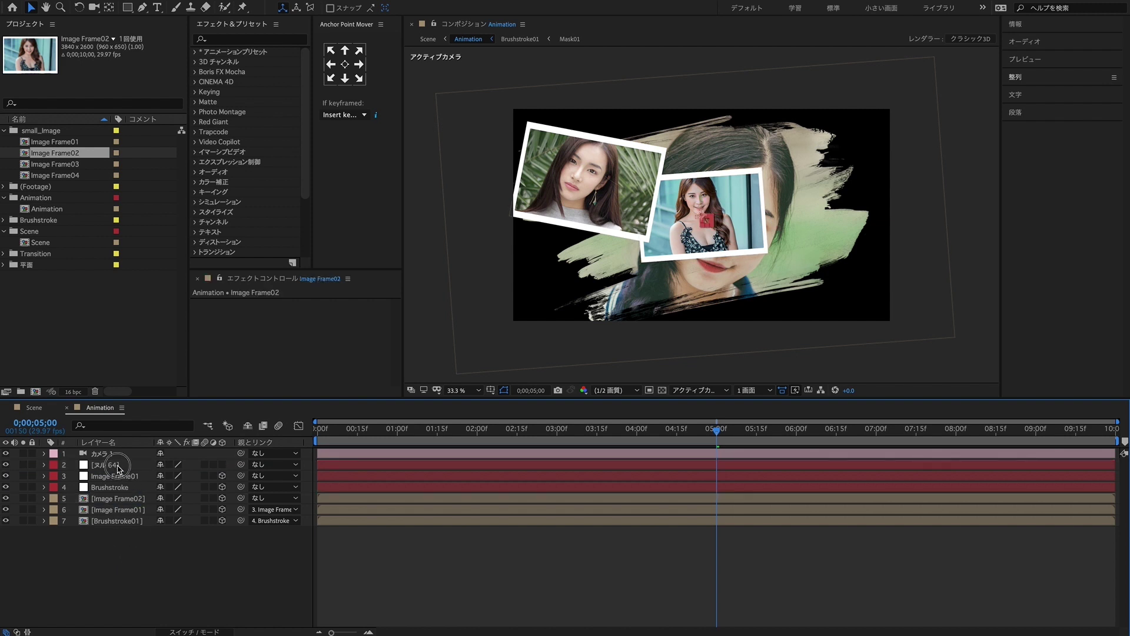
{"action": "left_click", "coordinate": [117, 467]}
{"action": "key", "text": "Return"}
{"action": "key", "text": "ctrl+v"}
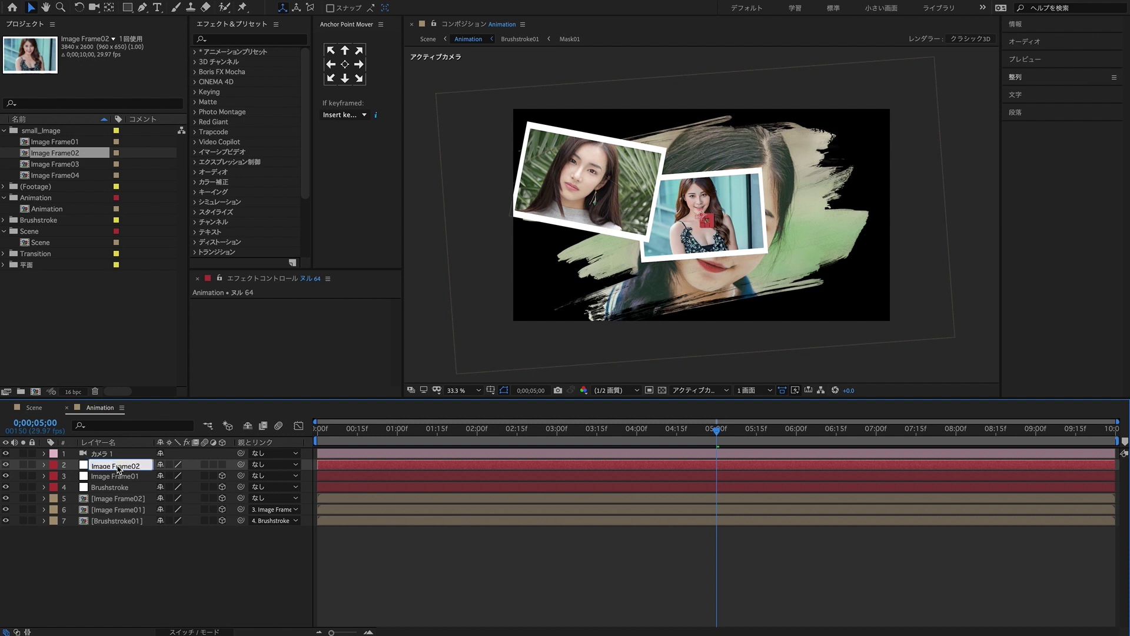
{"action": "left_click", "coordinate": [138, 549]}
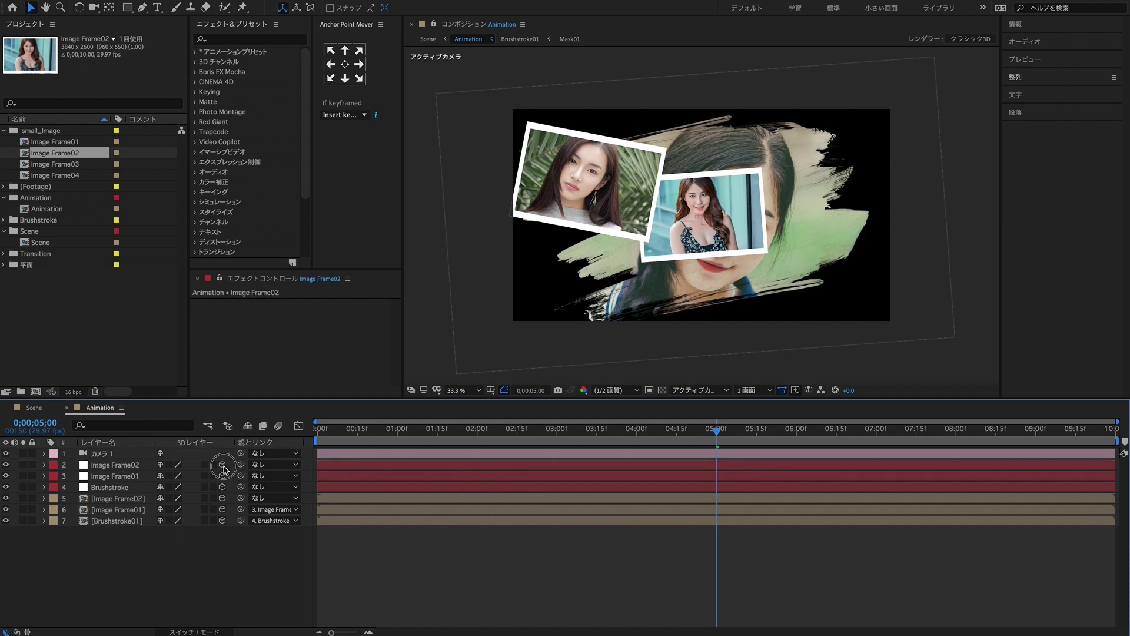
Parent the Image Frame02 image layer to the Image Frame02 null.
{"action": "left_click", "coordinate": [127, 499]}
{"action": "left_click", "coordinate": [241, 499]}
{"action": "left_click_drag", "start_coordinate": [240, 504], "coordinate": [115, 465]}
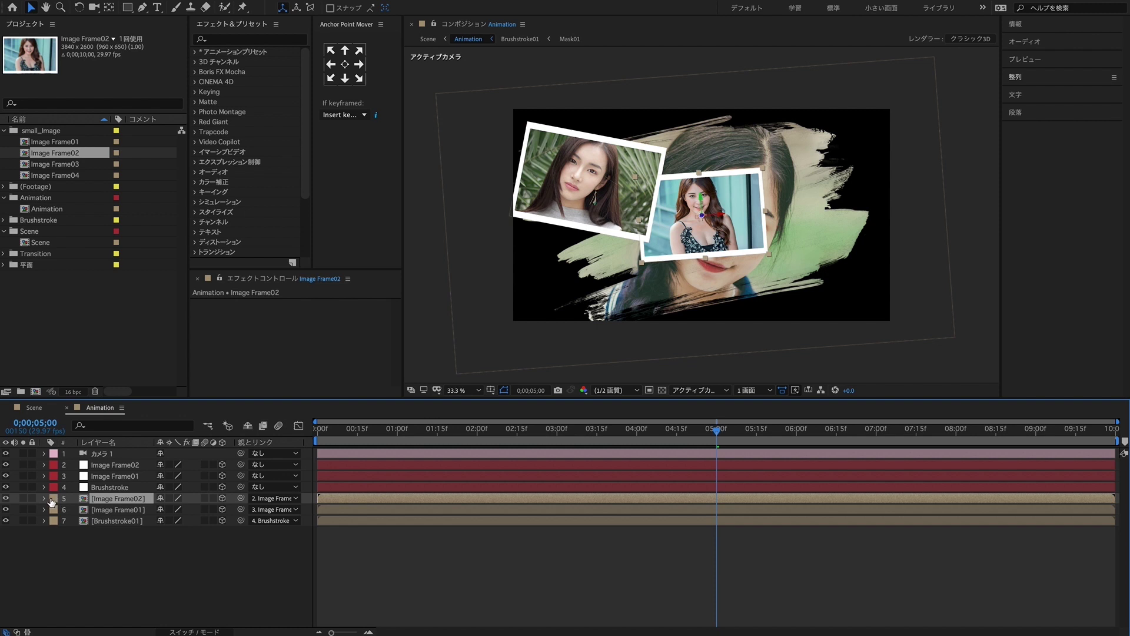
Show the Image Frame02 image layer's position and rotation properties and set its X position to 1875 and Y position to -107.
{"action": "key", "text": "p"}
{"action": "key", "text": "shift+r"}
{"action": "left_click", "coordinate": [163, 510]}
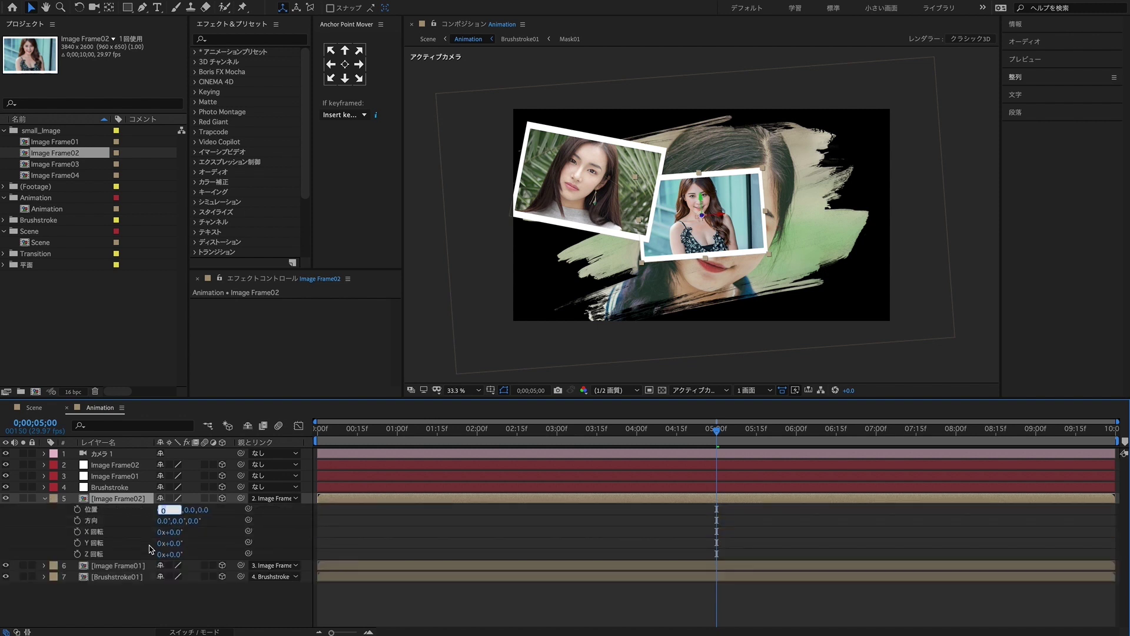
{"action": "type", "text": "1875"}
{"action": "key", "text": "Return"}
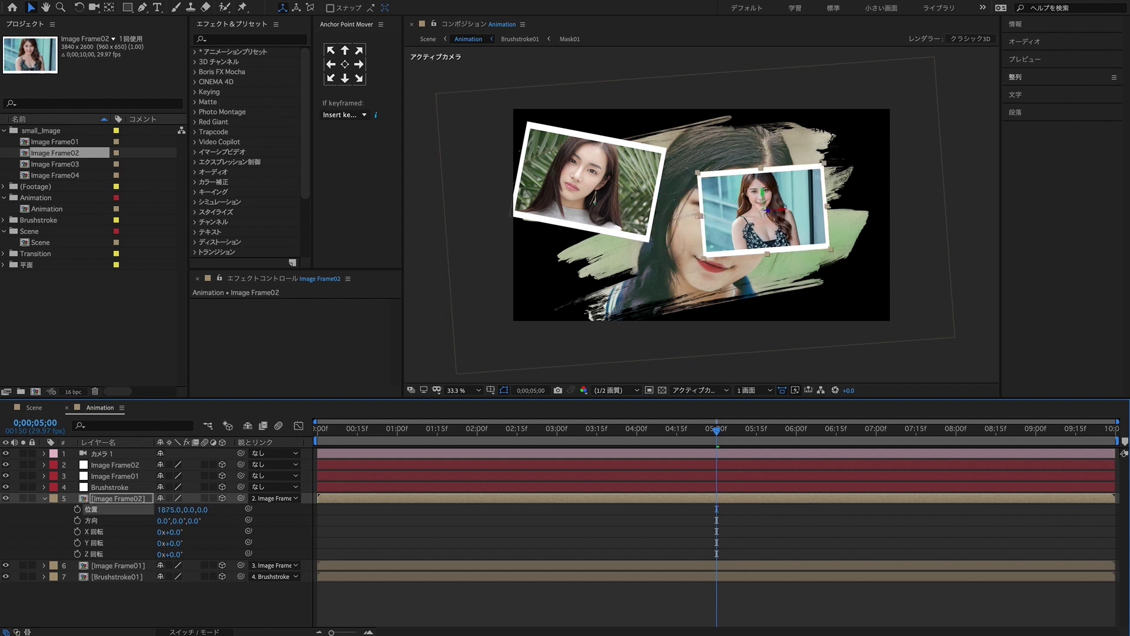
{"action": "left_click", "coordinate": [193, 509]}
{"action": "type", "text": "-107"}
{"action": "key", "text": "Return"}
Set the Image Frame02 image layer's Z position to -1200 and its Z Rotation to -38°.
{"action": "left_click", "coordinate": [213, 510]}
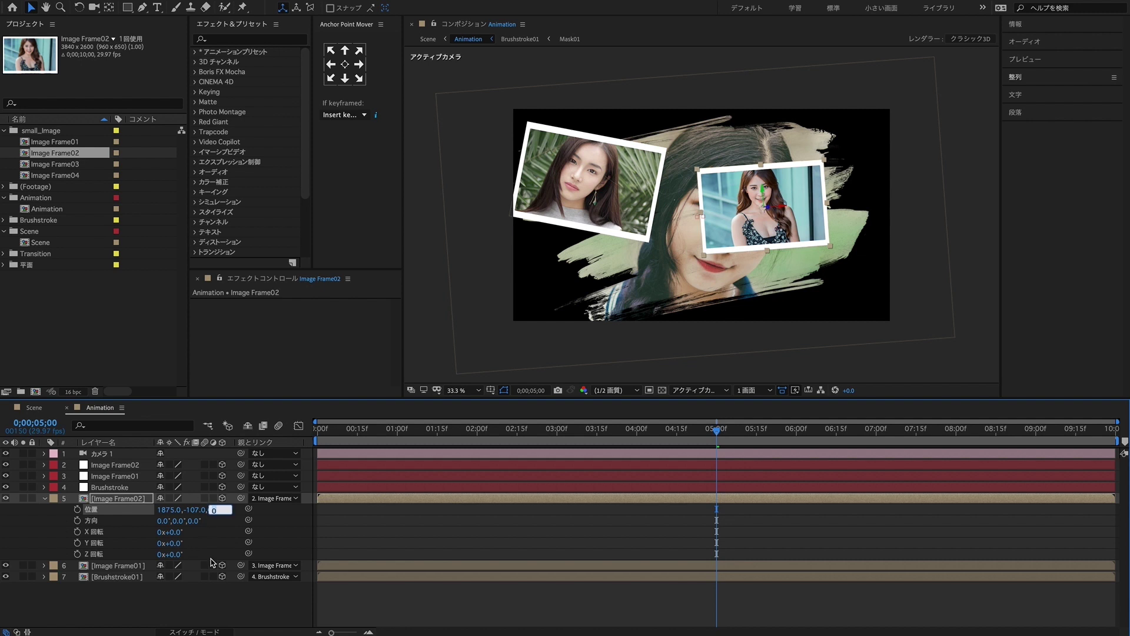
{"action": "type", "text": "-1200"}
{"action": "key", "text": "Return"}
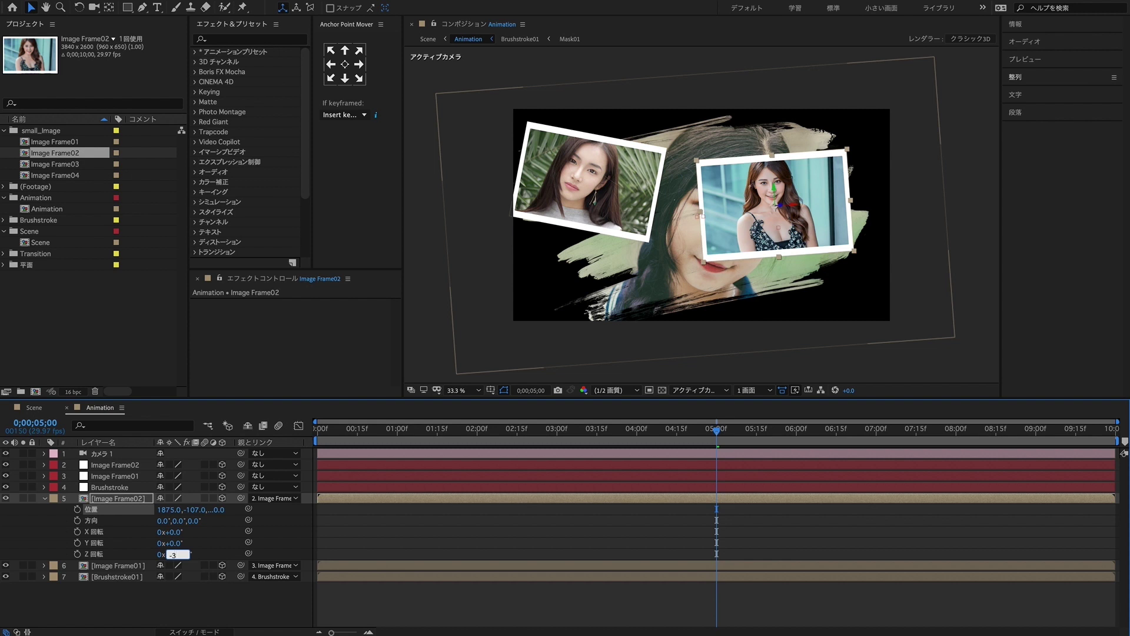
{"action": "key", "text": "Return"}
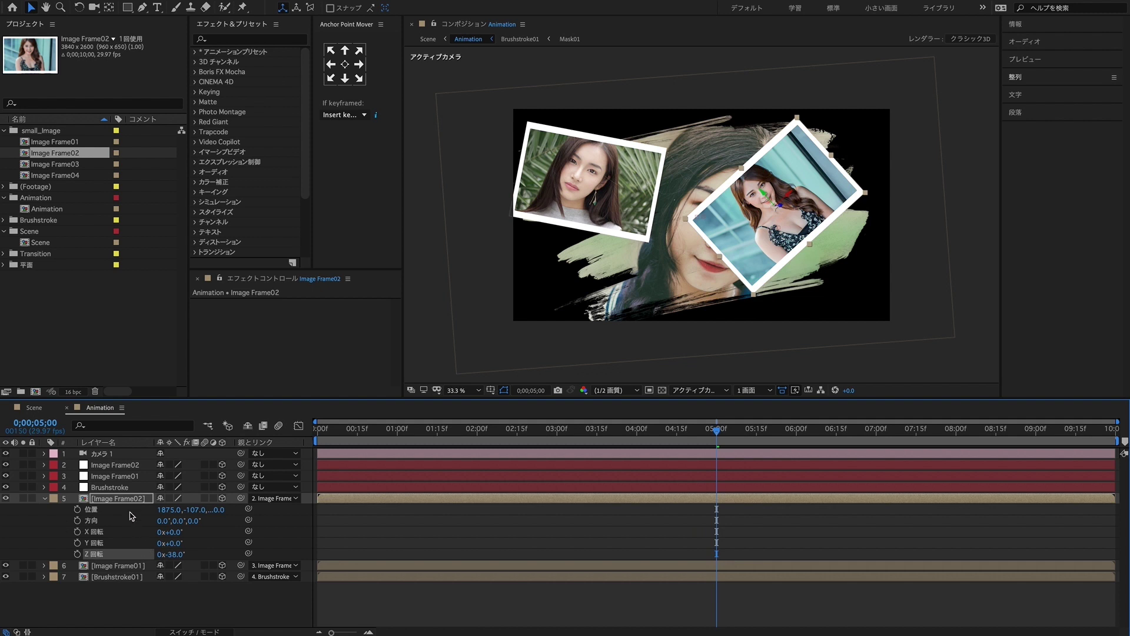
Show the Image Frame02 null's position and rotation properties and, at 0;00;00;00, set its X position to 973 and Y position to 1746.
{"action": "left_click", "coordinate": [122, 466]}
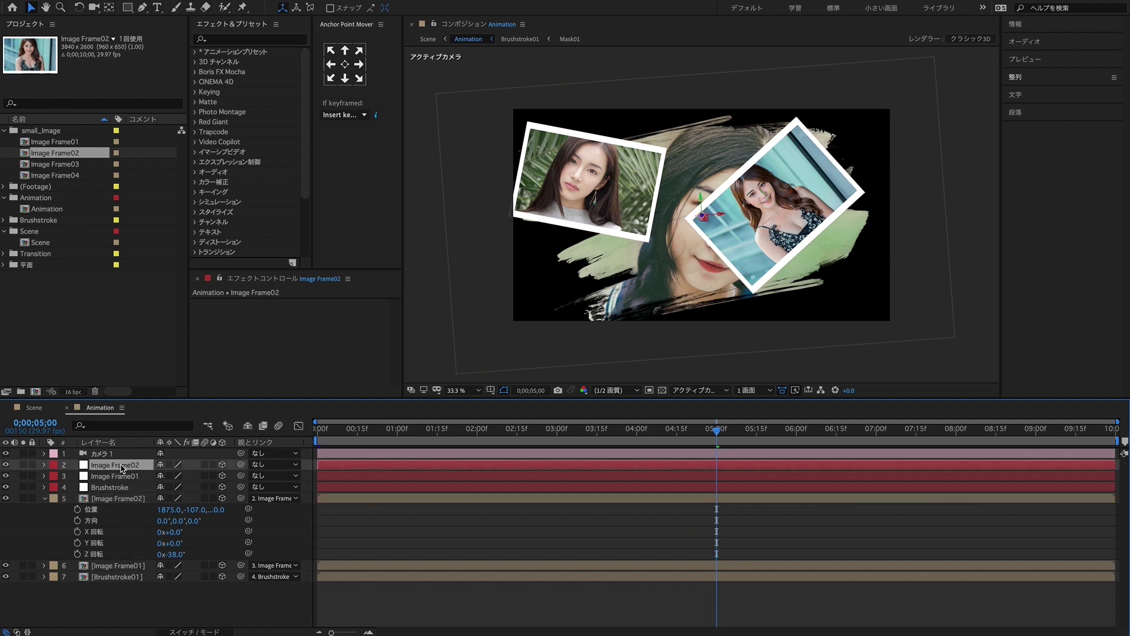
{"action": "key", "text": "p"}
{"action": "key", "text": "shift+r"}
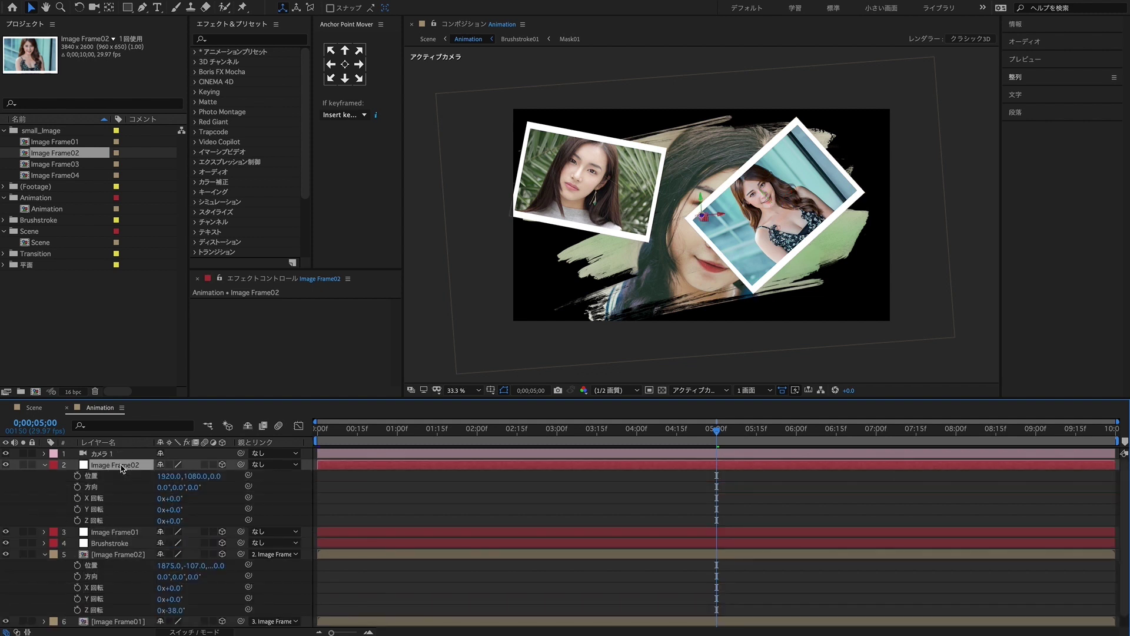
{"action": "key", "text": "Home"}
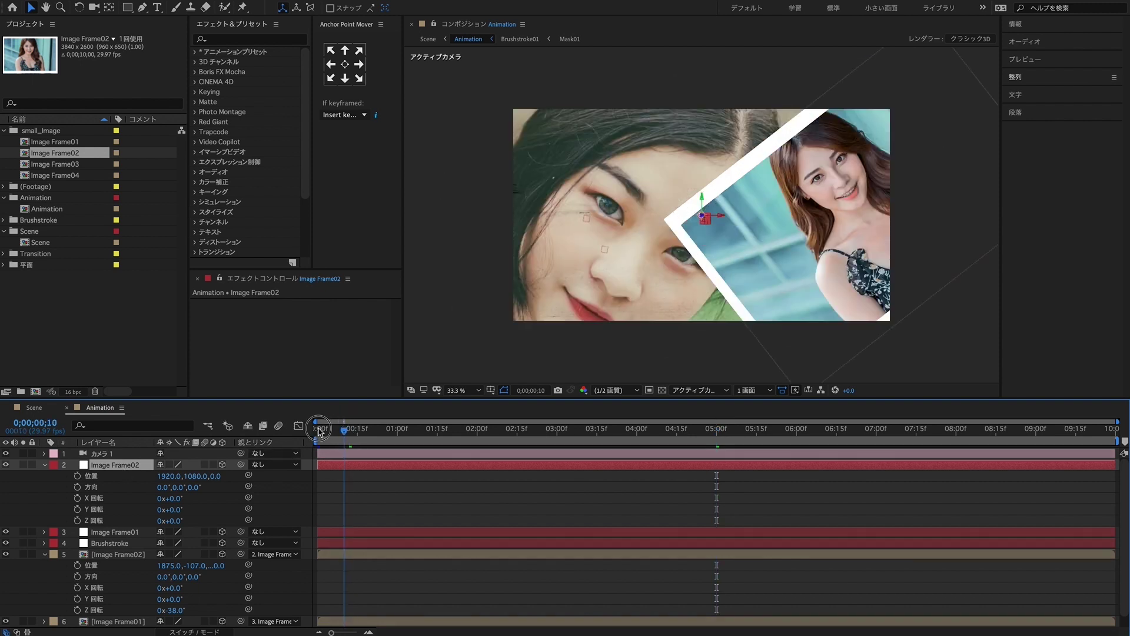
{"action": "left_click", "coordinate": [170, 476]}
{"action": "type", "text": "9"}
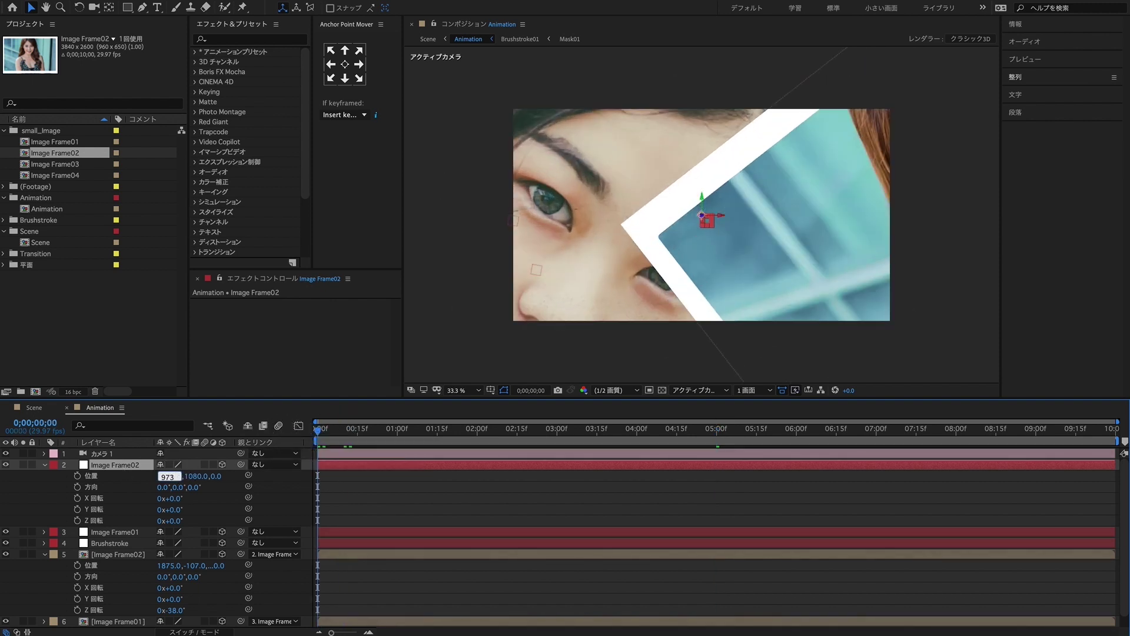
{"action": "type", "text": "73"}
{"action": "key", "text": "Tab"}
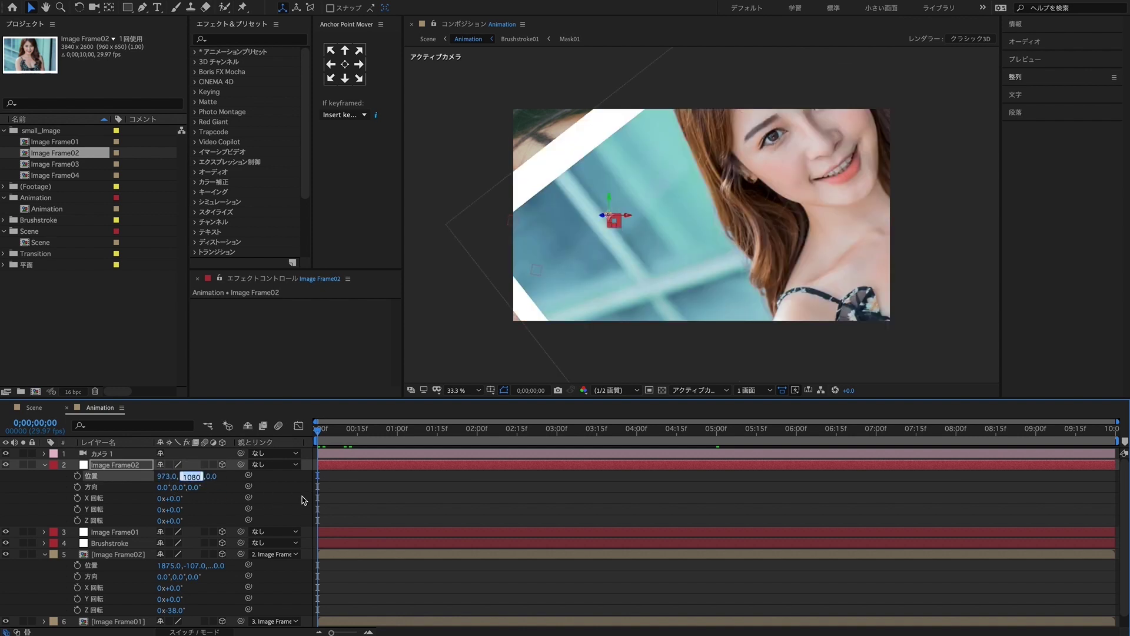
{"action": "type", "text": "1746"}
{"action": "key", "text": "Return"}
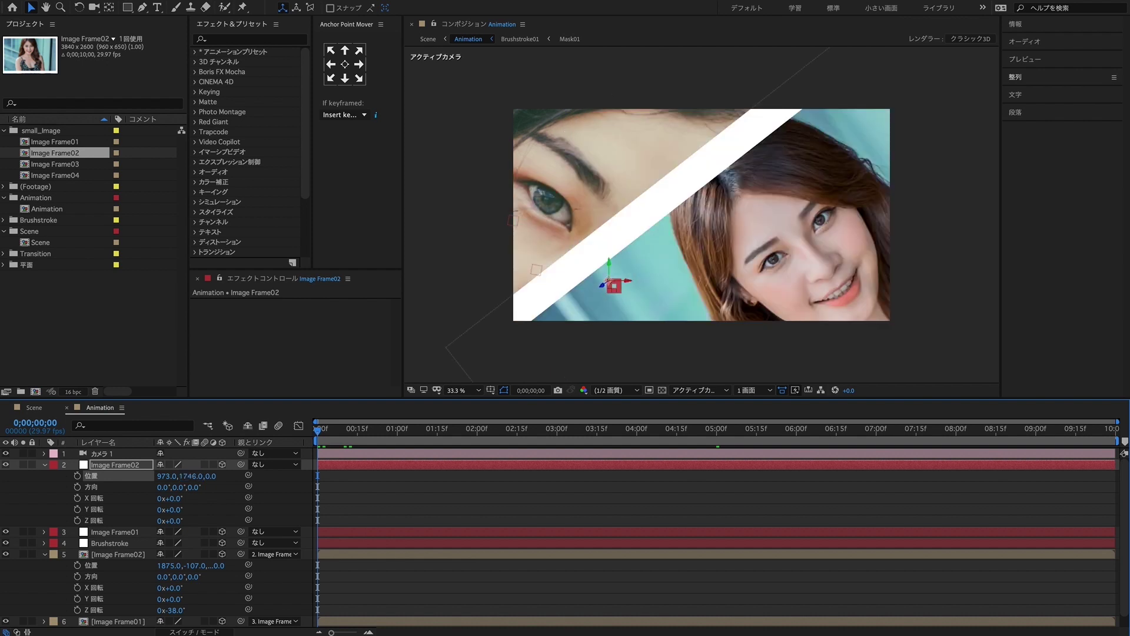
Set the Image Frame02 null's Z Rotation to -10° and add Z Rotation and Position keyframes at 0;00;00;00.
{"action": "left_click", "coordinate": [180, 521]}
{"action": "key", "text": "Return"}
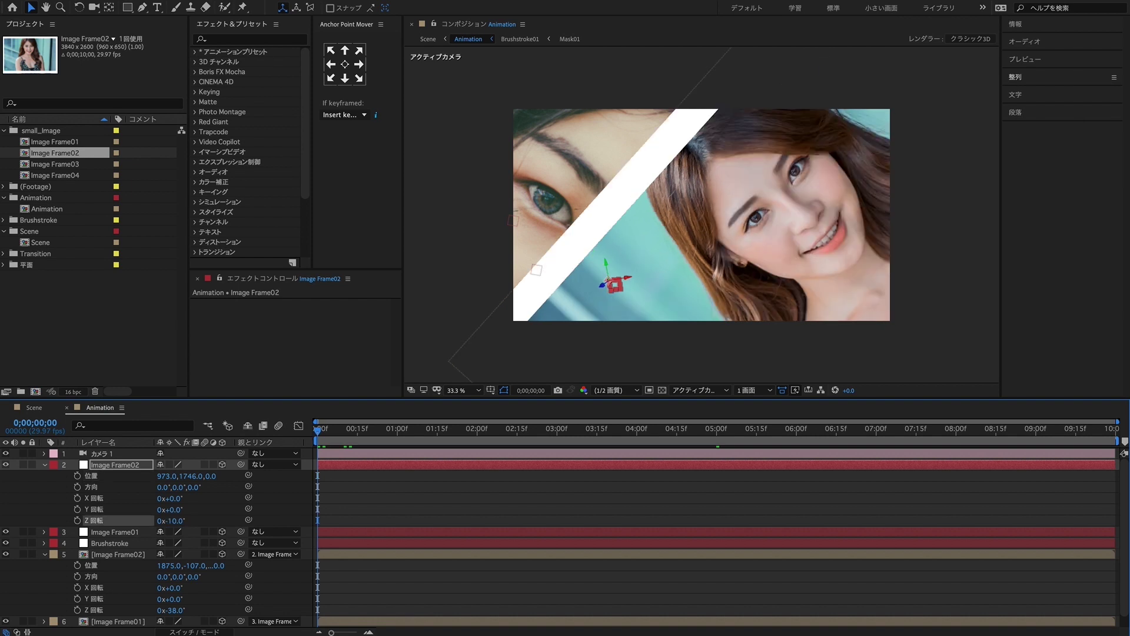
{"action": "left_click", "coordinate": [77, 520]}
{"action": "left_click", "coordinate": [77, 475]}
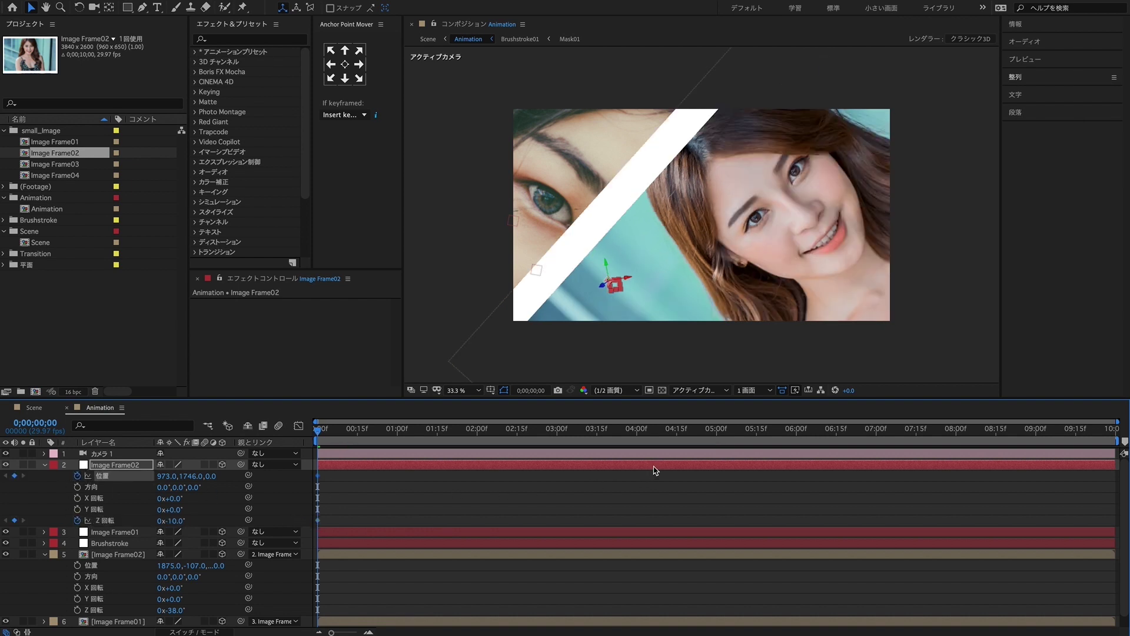
At 0;00;05;00, set the Image Frame02 null's X position to 3864 and Y position to 2544.
{"action": "left_click", "coordinate": [717, 429]}
{"action": "left_click", "coordinate": [167, 477]}
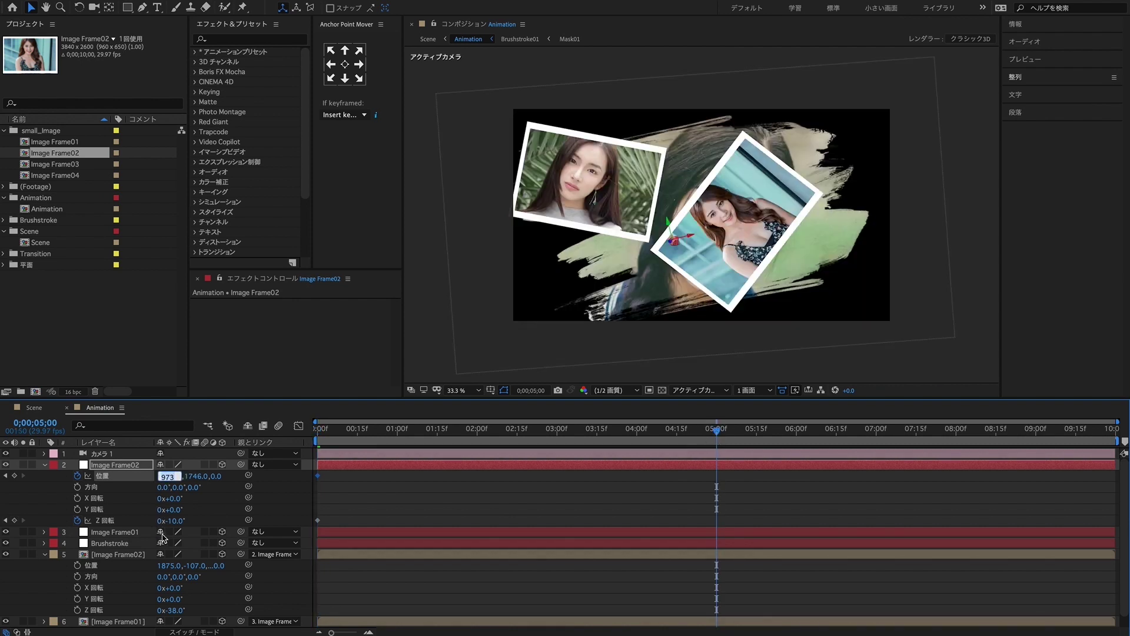
{"action": "type", "text": "3864"}
{"action": "key", "text": "Return"}
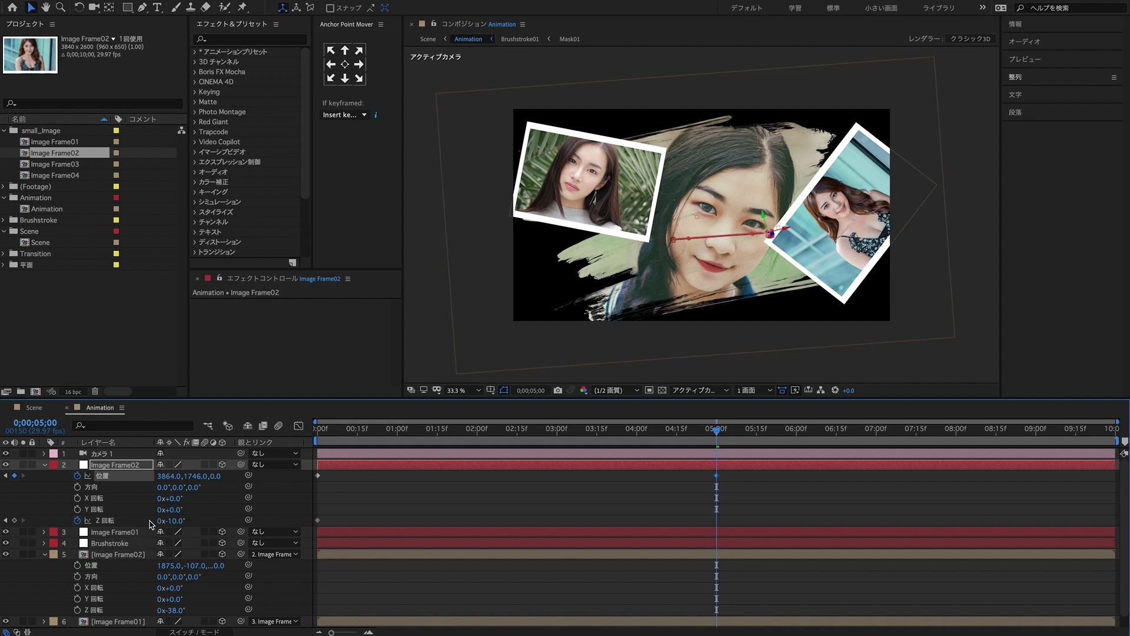
{"action": "left_click", "coordinate": [194, 478]}
{"action": "type", "text": "2544"}
{"action": "key", "text": "Return"}
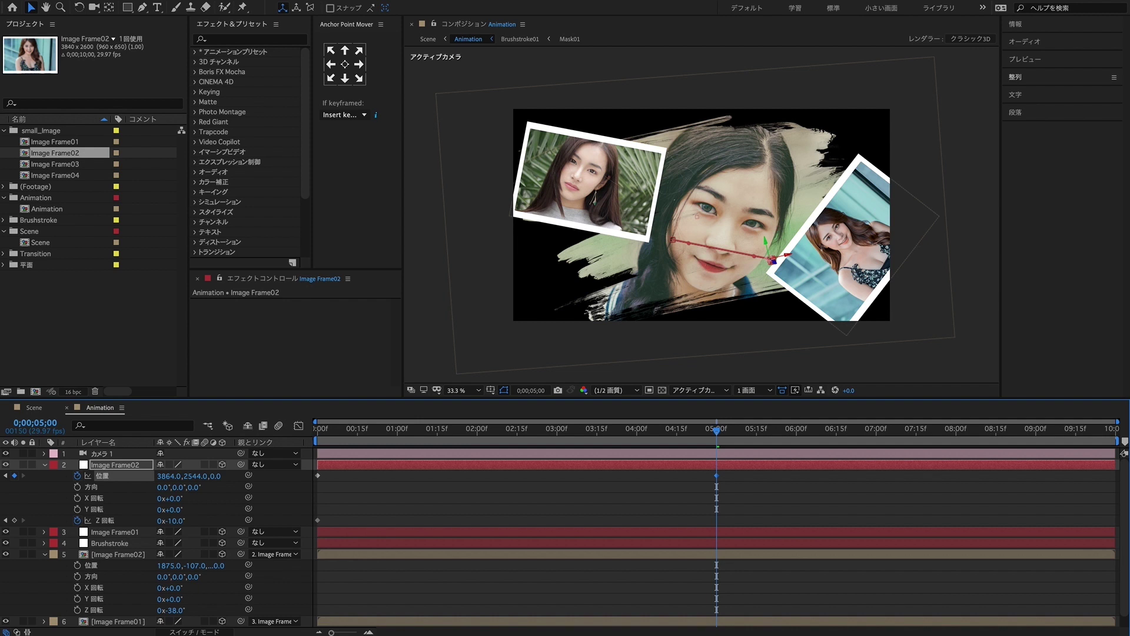
Set the Image Frame02 null's Z Rotation to 0° at 0;00;05;00 and apply Easy Ease to its Position and Z Rotation keyframes.
{"action": "left_click", "coordinate": [175, 521]}
{"action": "type", "text": "0"}
{"action": "key", "text": "Return"}
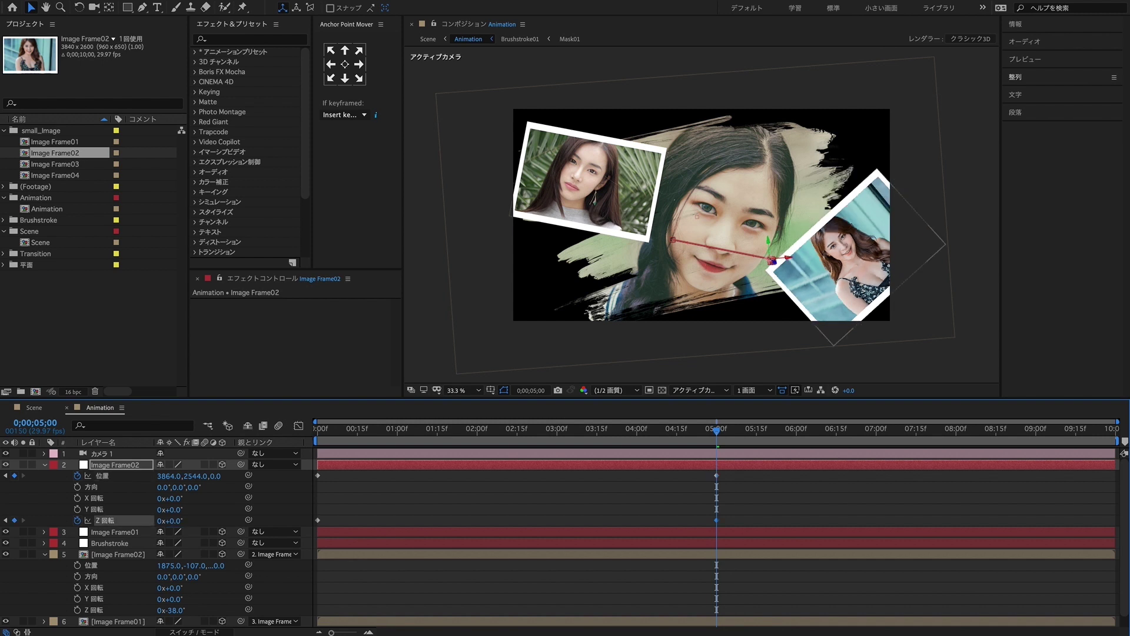
{"action": "left_click_drag", "start_coordinate": [740, 475], "coordinate": [331, 530]}
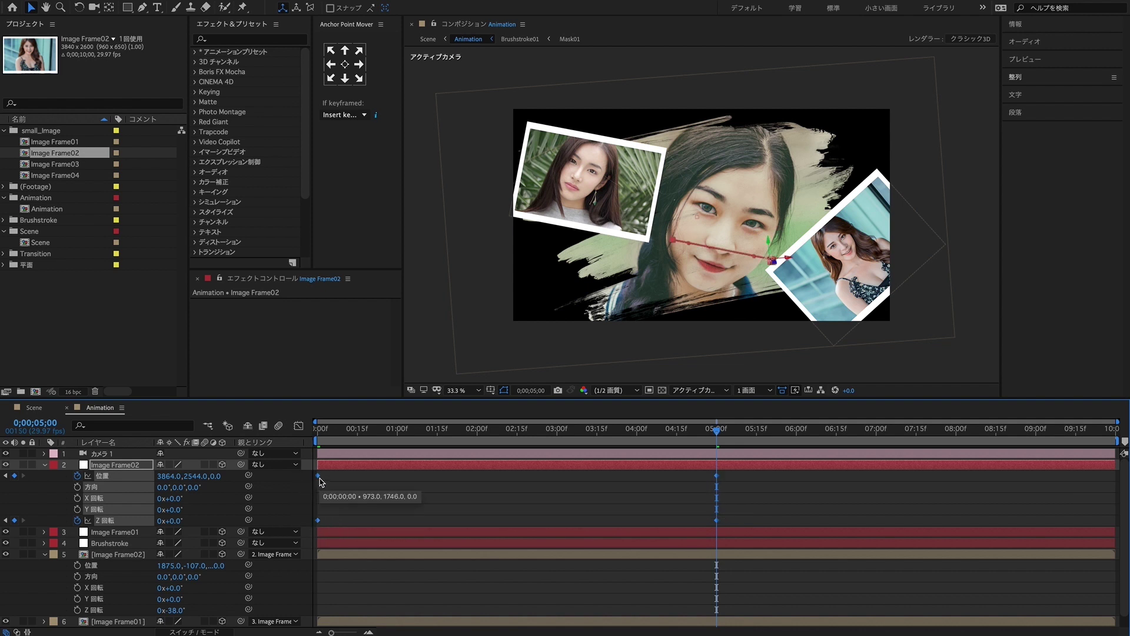
{"action": "right_click", "coordinate": [319, 478]}
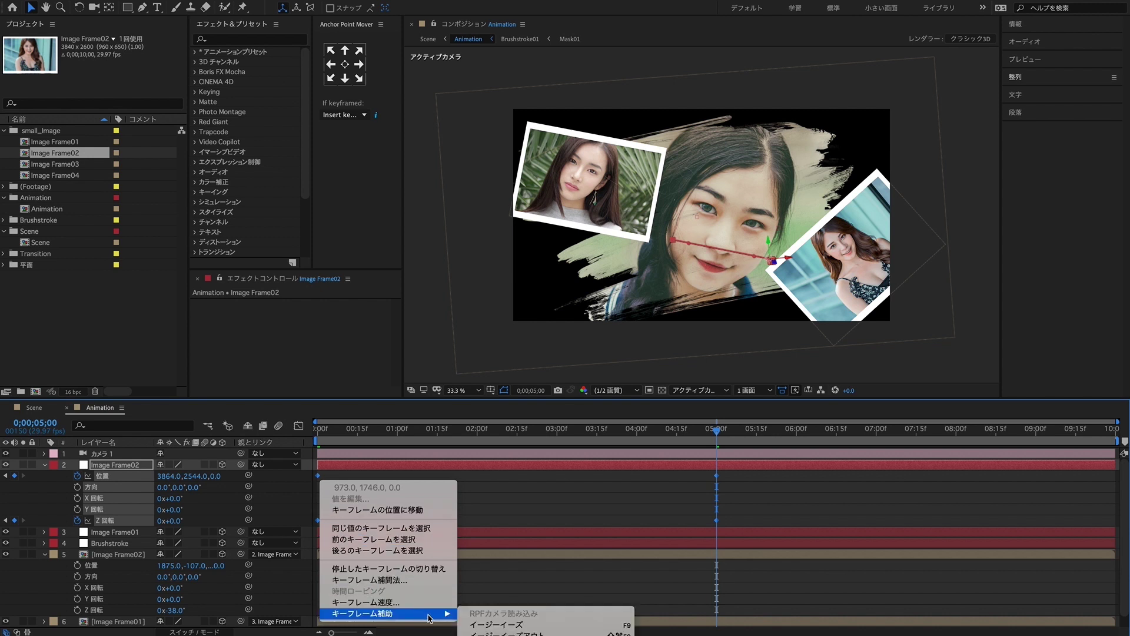
{"action": "left_click", "coordinate": [491, 618]}
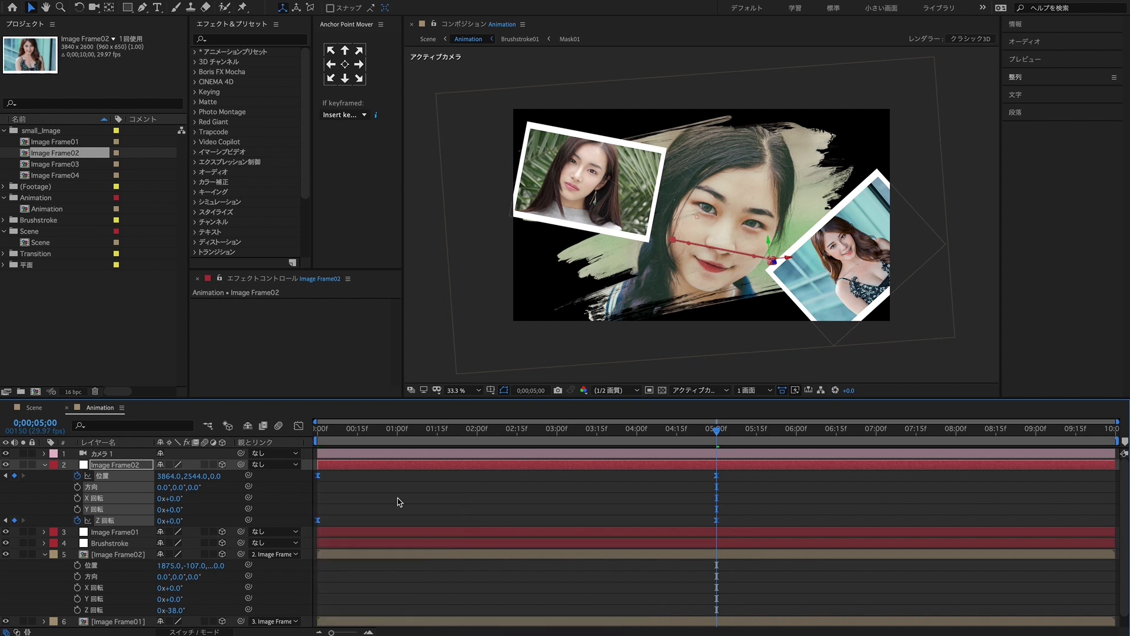
In the speed graph, extend the incoming ease handle of the Image Frame02 null's last Position keyframe back to about 02:15f.
{"action": "left_click", "coordinate": [400, 501]}
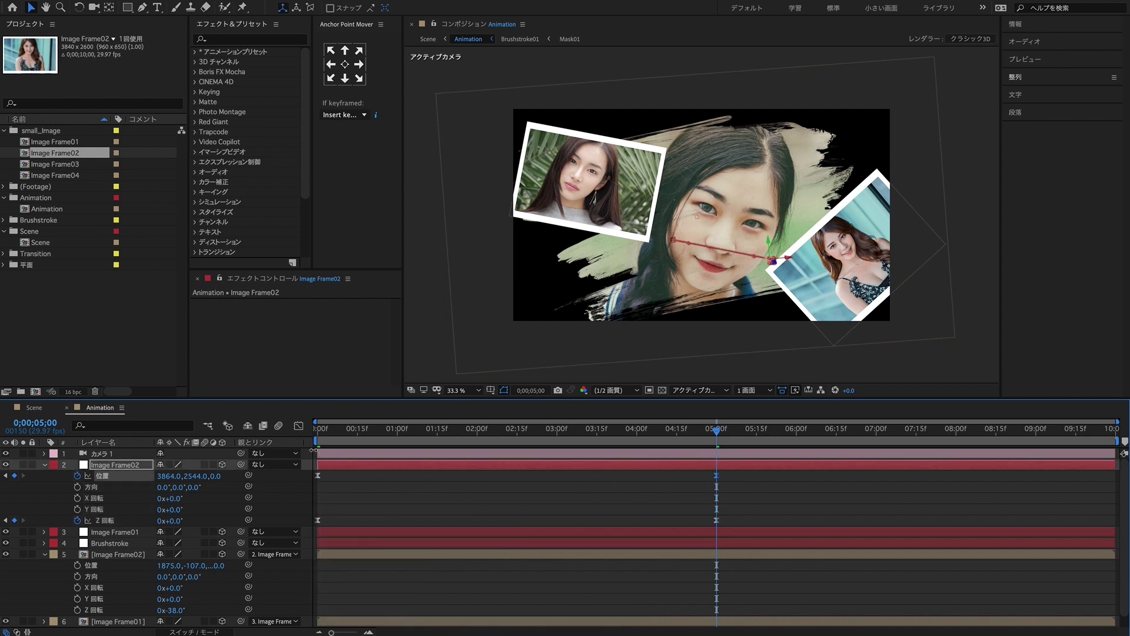
{"action": "left_click", "coordinate": [298, 425]}
{"action": "left_click_drag", "start_coordinate": [650, 598], "coordinate": [517, 598]}
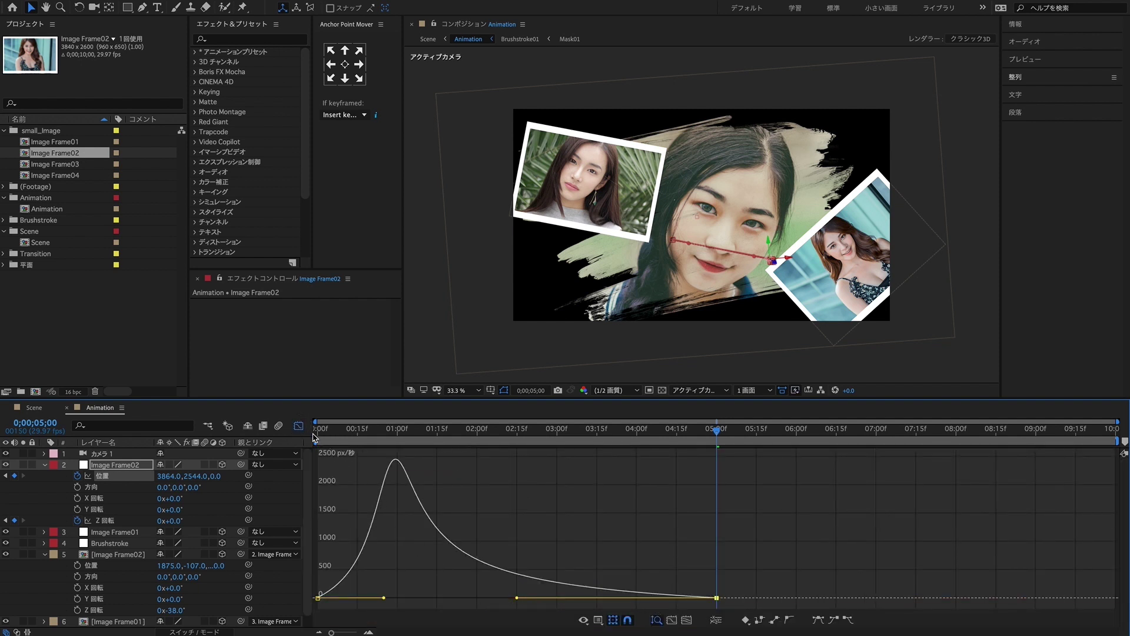
{"action": "left_click", "coordinate": [298, 425]}
Extend the incoming ease handle of the null's last Z Rotation keyframe back to about 02:25f in the speed graph and preview the motion.
{"action": "left_click", "coordinate": [749, 521]}
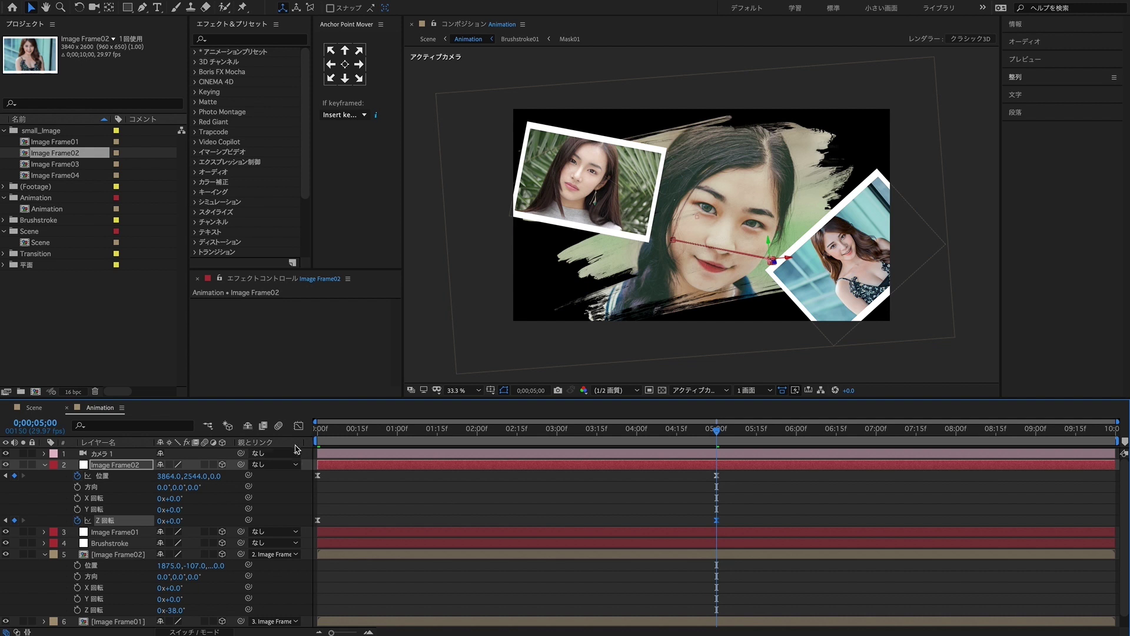
{"action": "left_click", "coordinate": [299, 425]}
{"action": "left_click", "coordinate": [650, 598]}
{"action": "left_click_drag", "start_coordinate": [650, 598], "coordinate": [545, 599]}
{"action": "left_click", "coordinate": [298, 425]}
{"action": "mouse_move", "coordinate": [353, 434]}
{"action": "left_mouse_down"}
{"action": "mouse_move", "coordinate": [318, 436]}
{"action": "mouse_move", "coordinate": [673, 524]}
{"action": "left_mouse_up"}
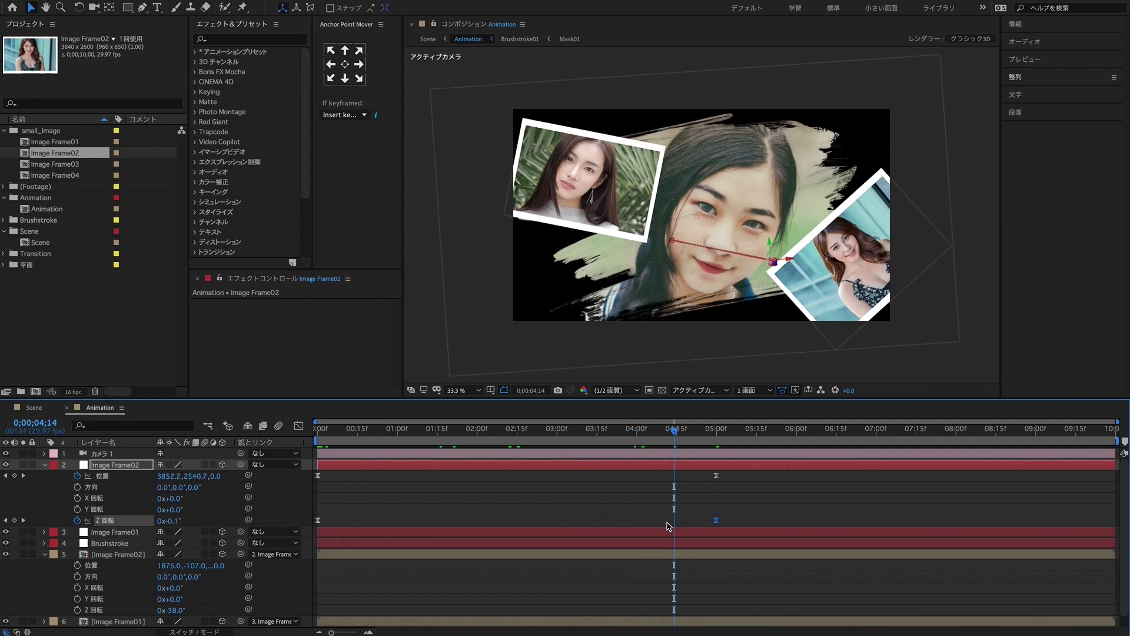
Collapse the Image Frame02 layers and show the keyframed properties of the Image Frame02, Image Frame01 and Brushstroke nulls.
{"action": "left_click", "coordinate": [46, 466]}
{"action": "left_click", "coordinate": [45, 499]}
{"action": "left_click", "coordinate": [100, 491]}
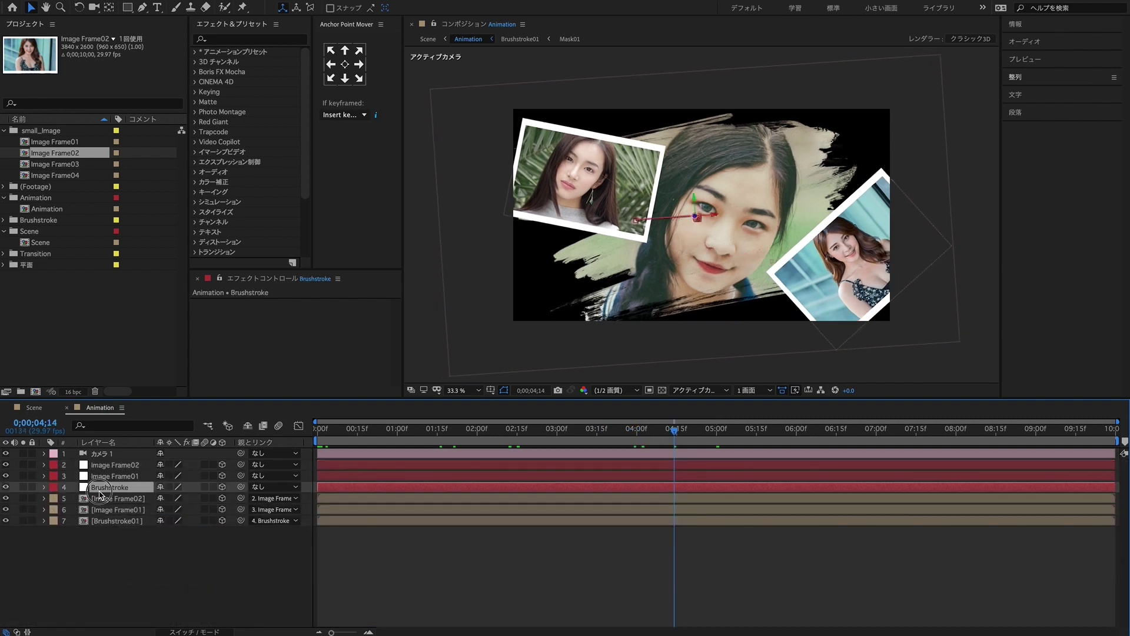
{"action": "right_click", "coordinate": [105, 470]}
{"action": "key", "text": "Escape"}
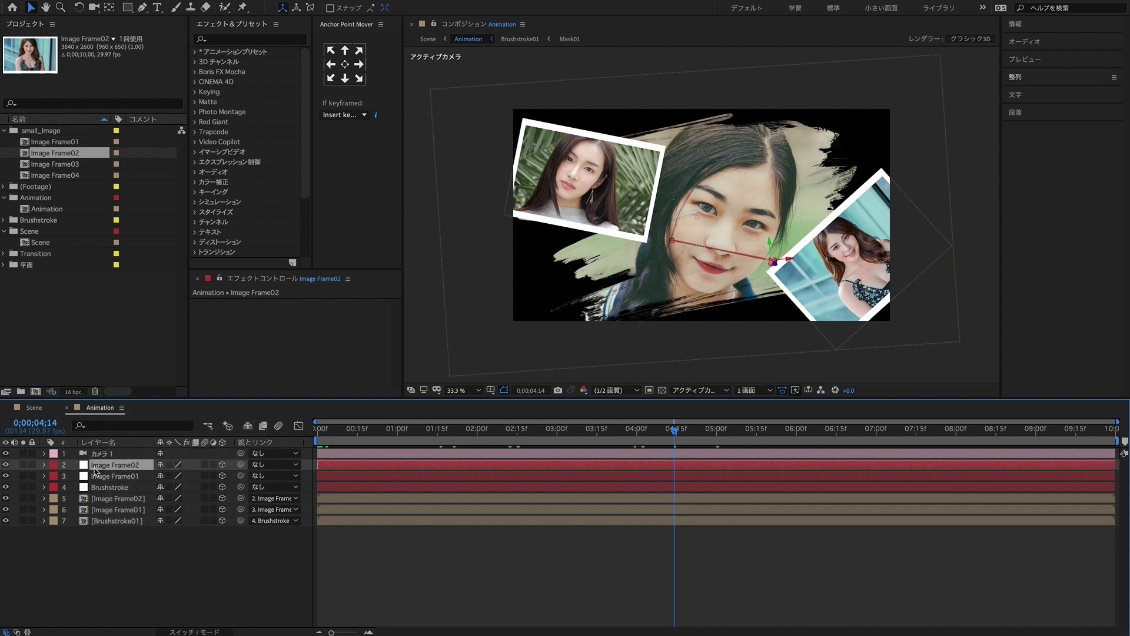
{"action": "left_click", "coordinate": [103, 487], "text": "shift"}
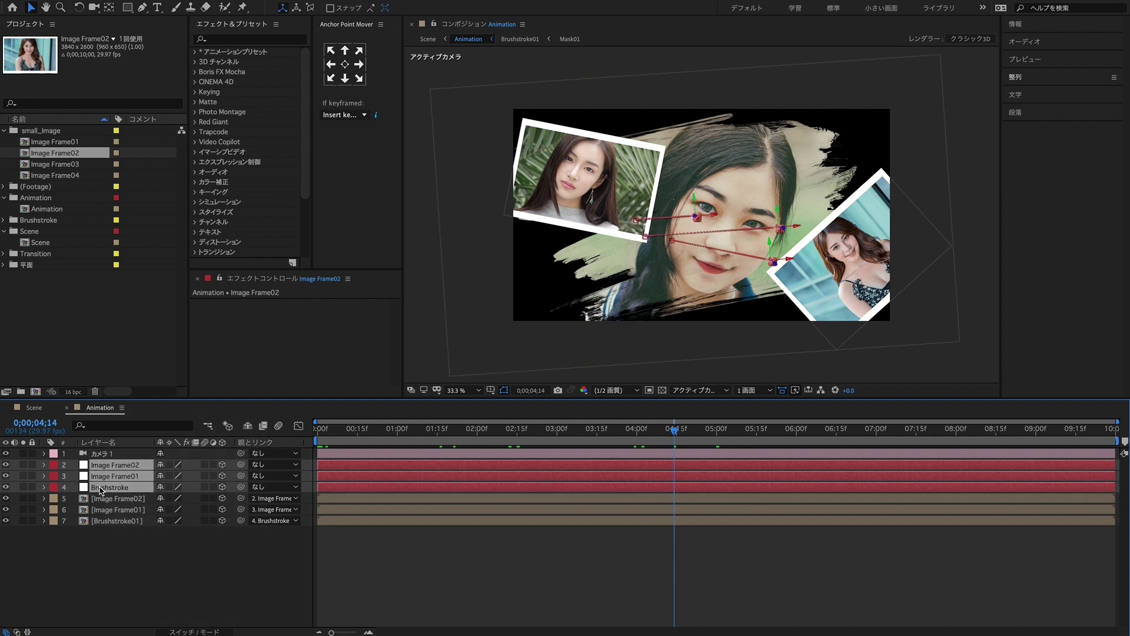
{"action": "key", "text": "u"}
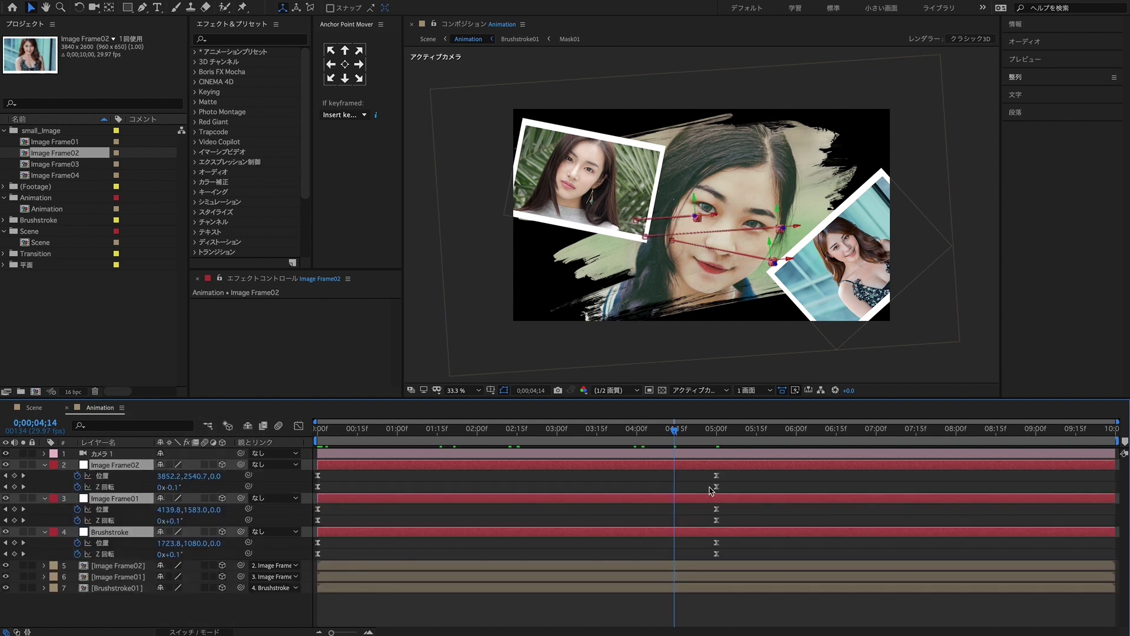
Shorten the outgoing ease handles of the three nulls' starting keyframes to about 00:13f in the speed graph and return to the start.
{"action": "left_click", "coordinate": [737, 479]}
{"action": "left_click_drag", "start_coordinate": [738, 481], "coordinate": [696, 568]}
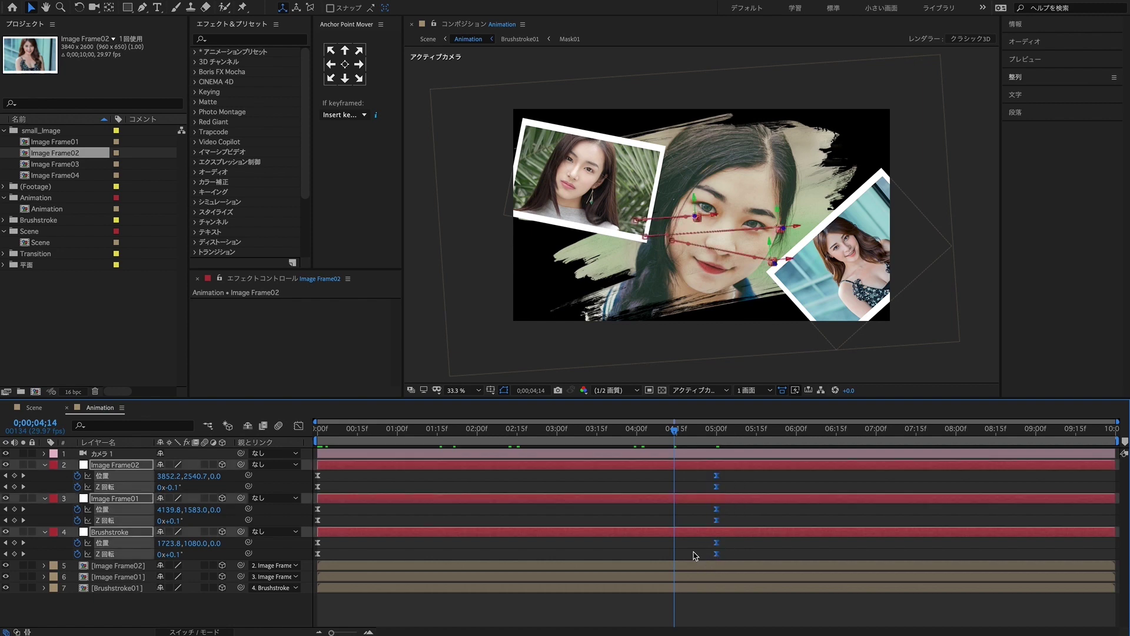
{"action": "left_click", "coordinate": [359, 438]}
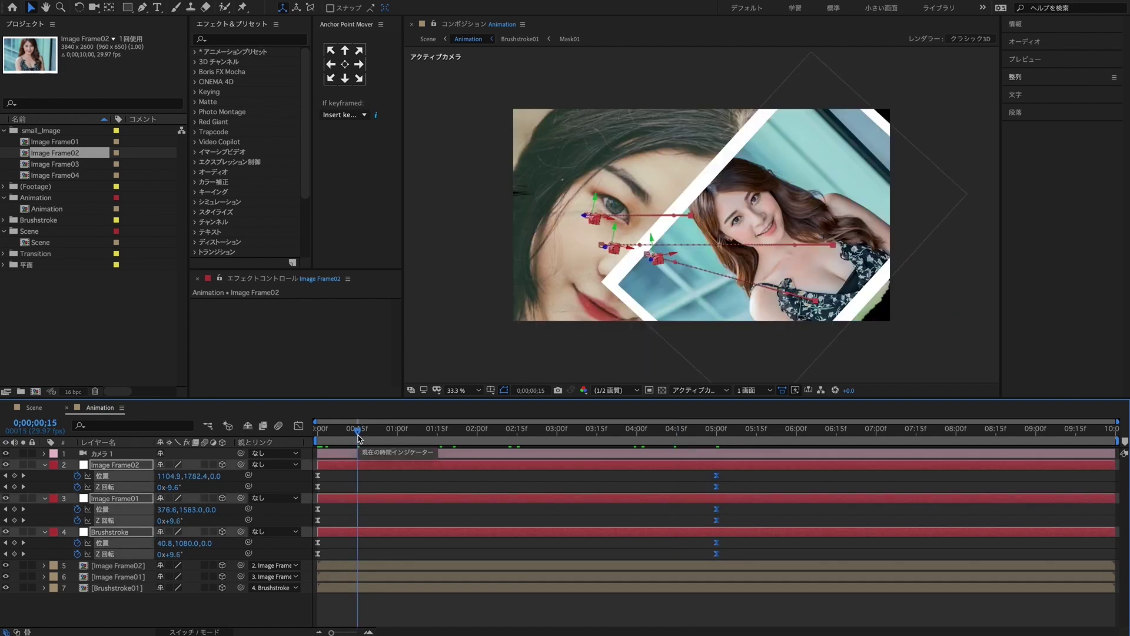
{"action": "left_click", "coordinate": [299, 426]}
{"action": "left_click_drag", "start_coordinate": [392, 581], "coordinate": [316, 607]}
{"action": "left_click_drag", "start_coordinate": [384, 595], "coordinate": [351, 598]}
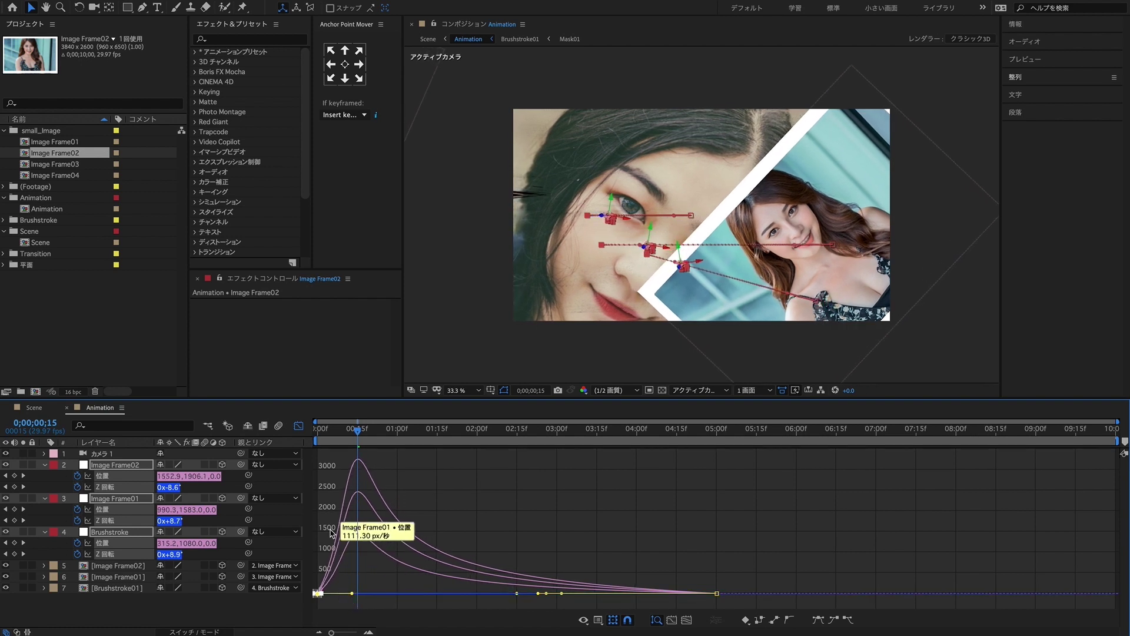
{"action": "left_click", "coordinate": [299, 425]}
{"action": "key", "text": "Home"}
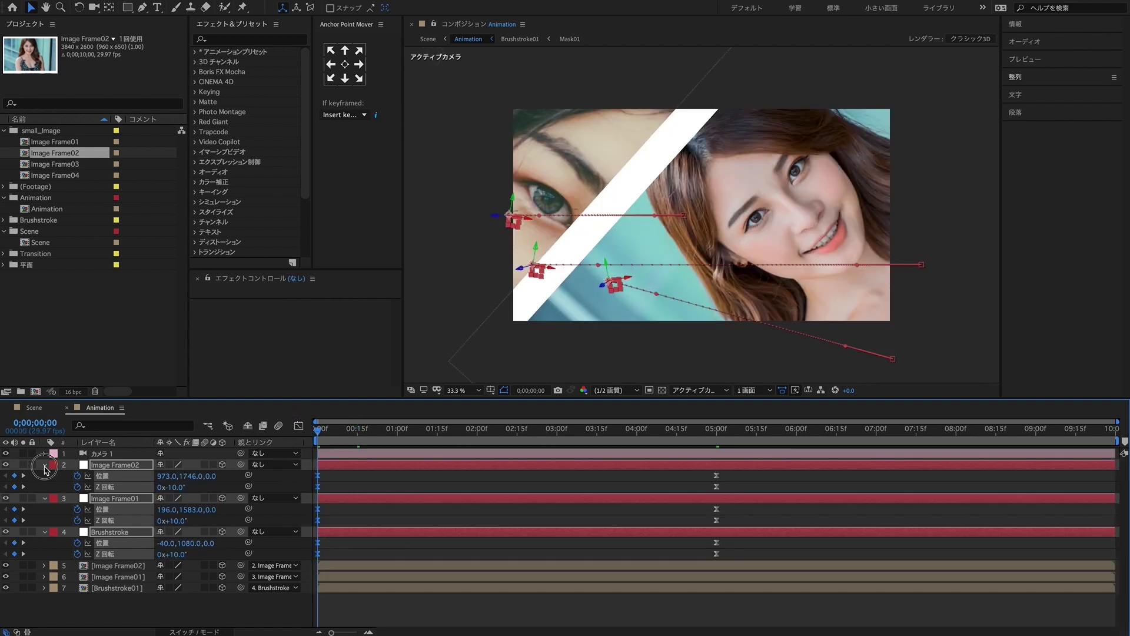
Create a 3840 x 2160 px solid in the Animation composition and place it beneath the Brushstroke01 layer.
{"action": "left_click", "coordinate": [46, 465]}
{"action": "left_click", "coordinate": [106, 540]}
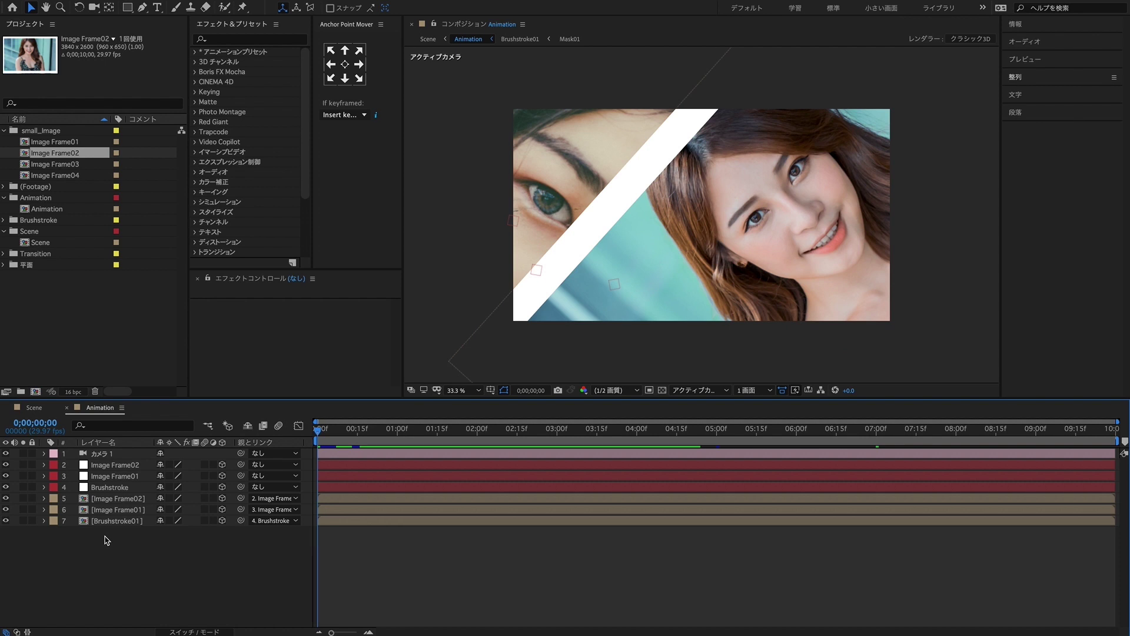
{"action": "right_click", "coordinate": [106, 539]}
{"action": "mouse_move", "coordinate": [144, 545]}
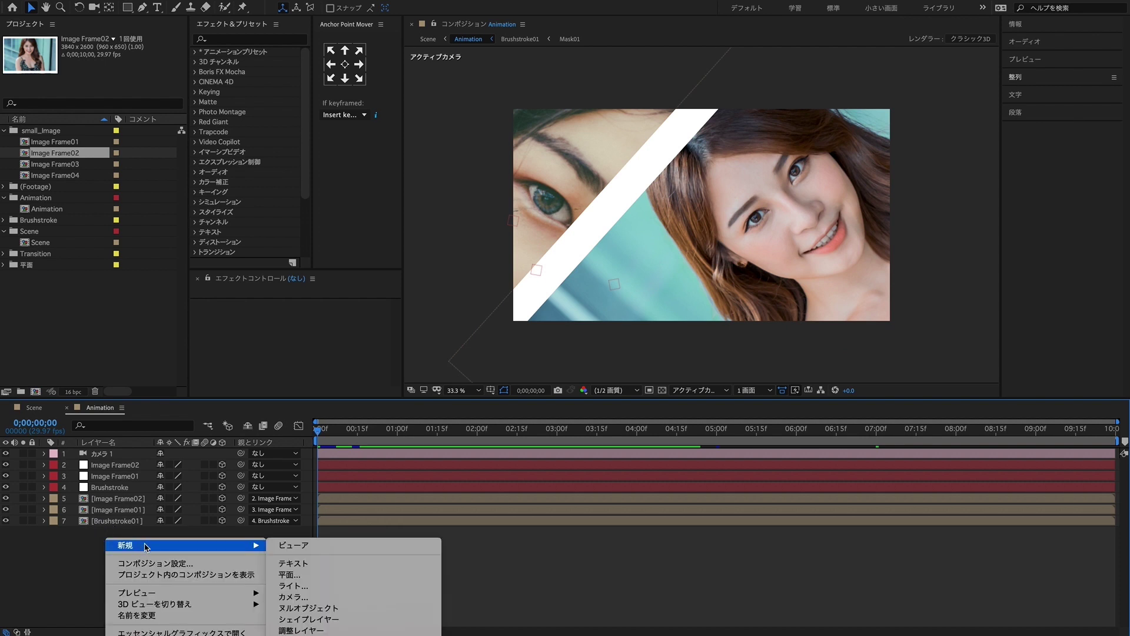
{"action": "left_click", "coordinate": [307, 576]}
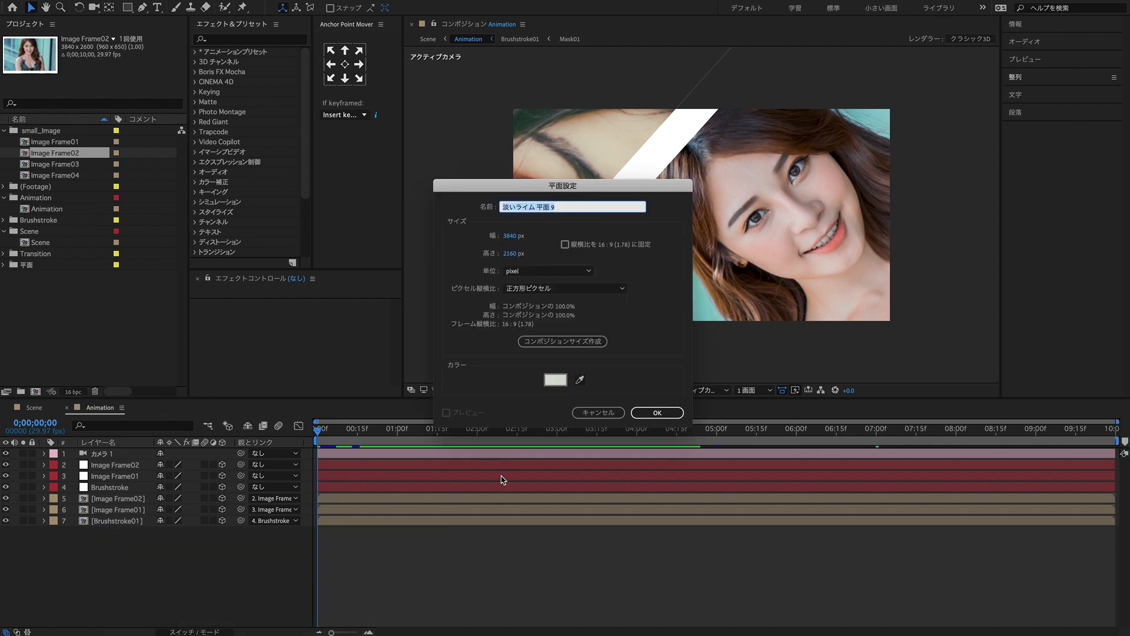
{"action": "left_click", "coordinate": [657, 412]}
{"action": "left_click_drag", "start_coordinate": [133, 453], "coordinate": [119, 539]}
Rename the new solid as BG and open the Scene composition.
{"action": "key", "text": "Return"}
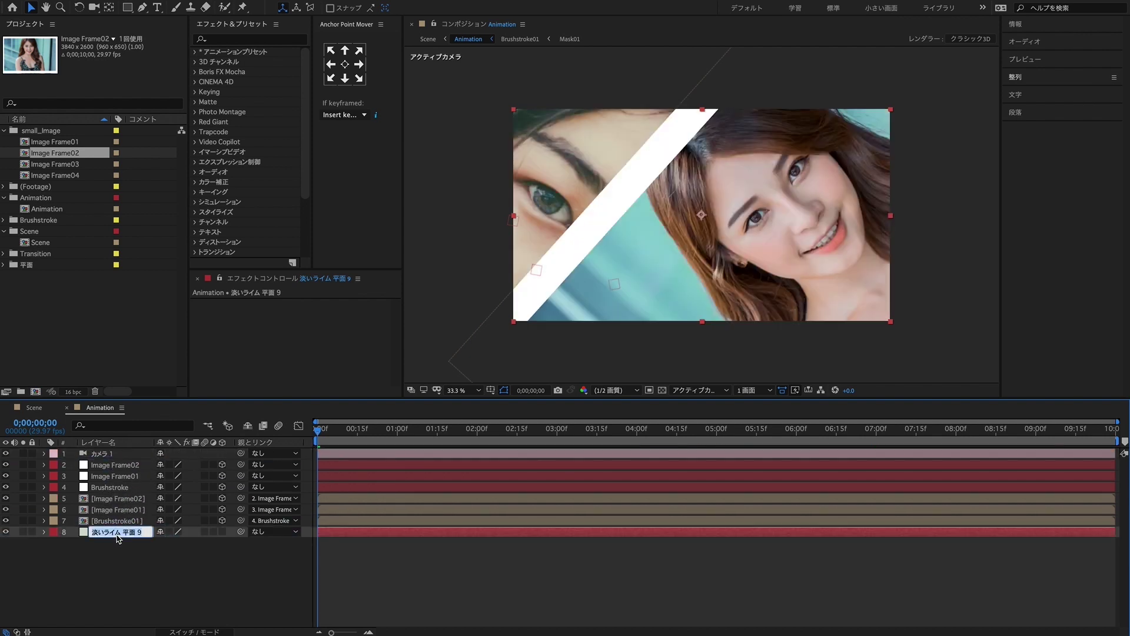
{"action": "type", "text": "BG"}
{"action": "left_click", "coordinate": [131, 558]}
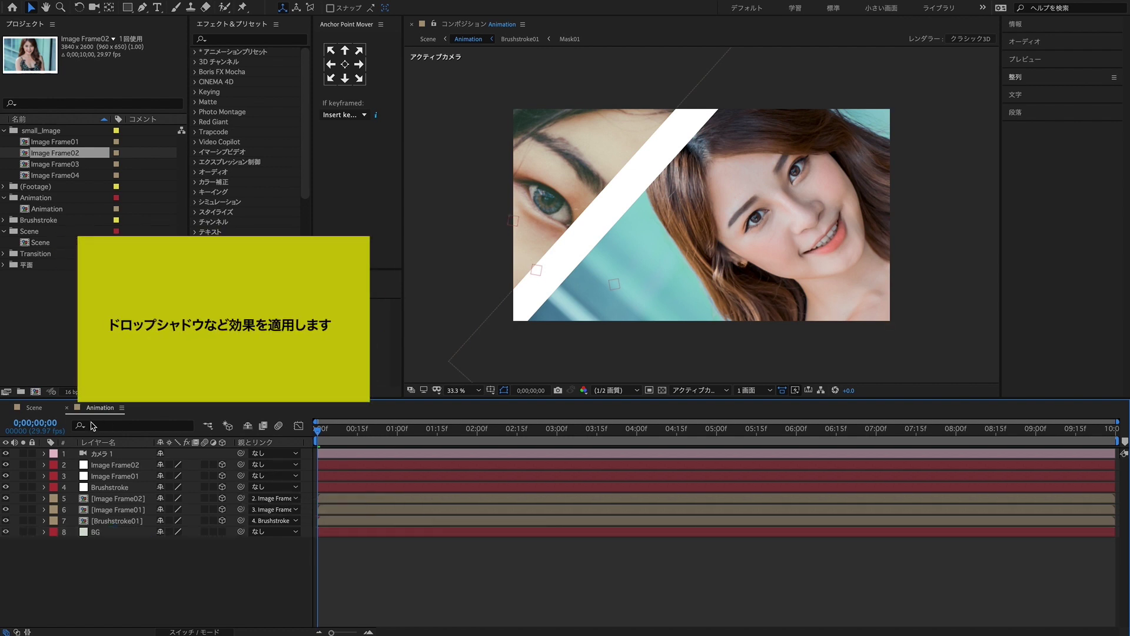
{"action": "left_click", "coordinate": [41, 409]}
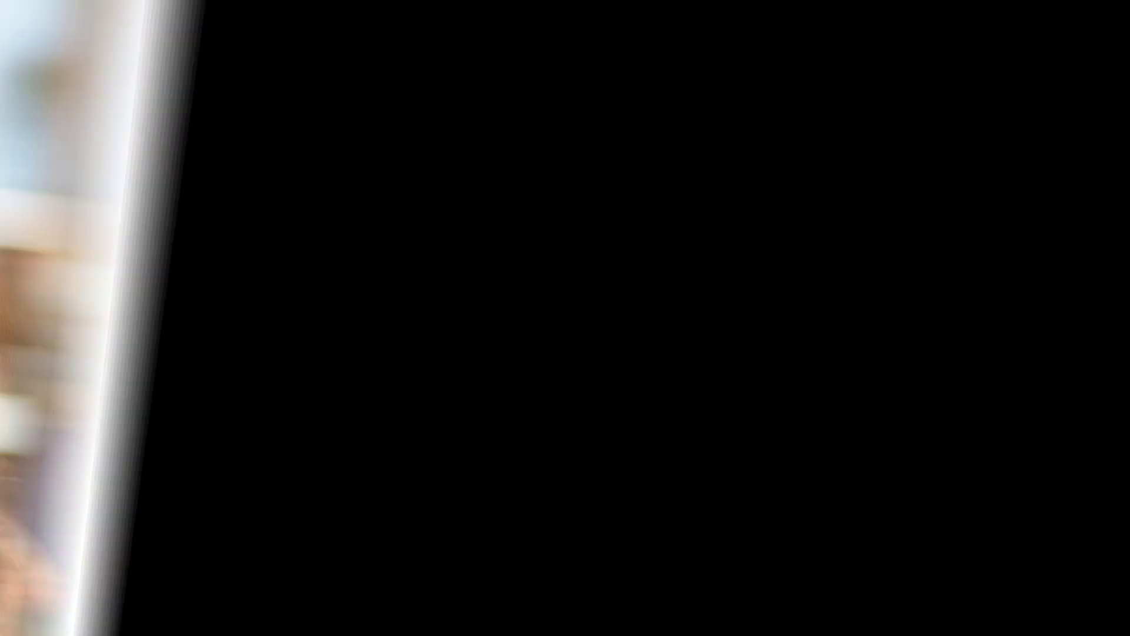